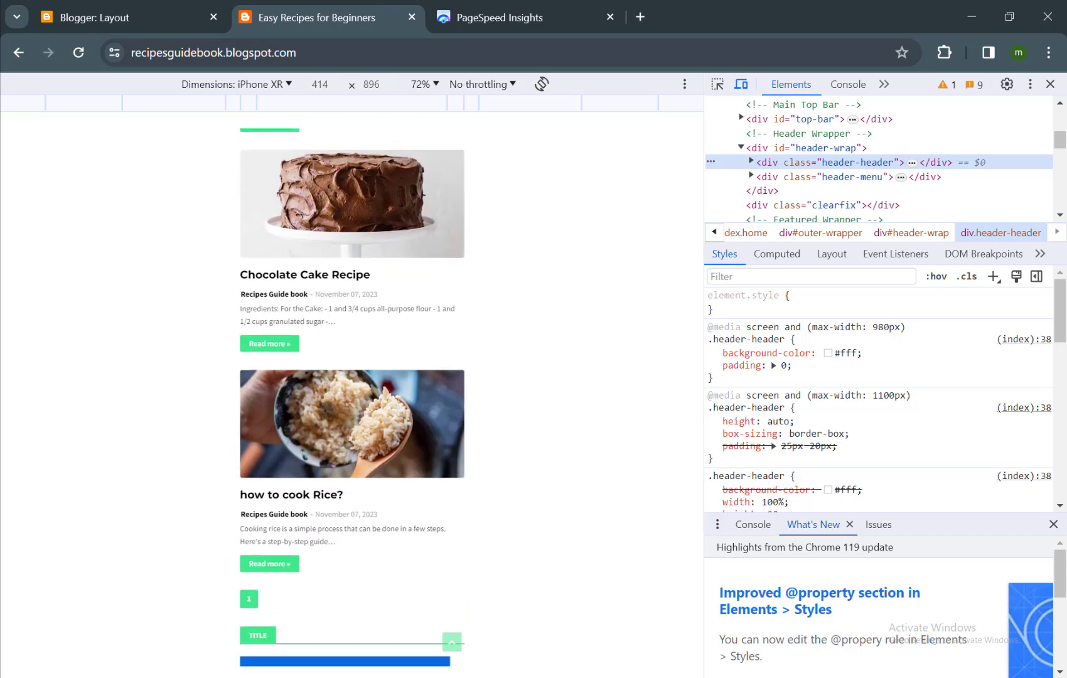
- Look over the blog's home page and its recipe posts in the current theme
scroll(326, 408, up, 7)
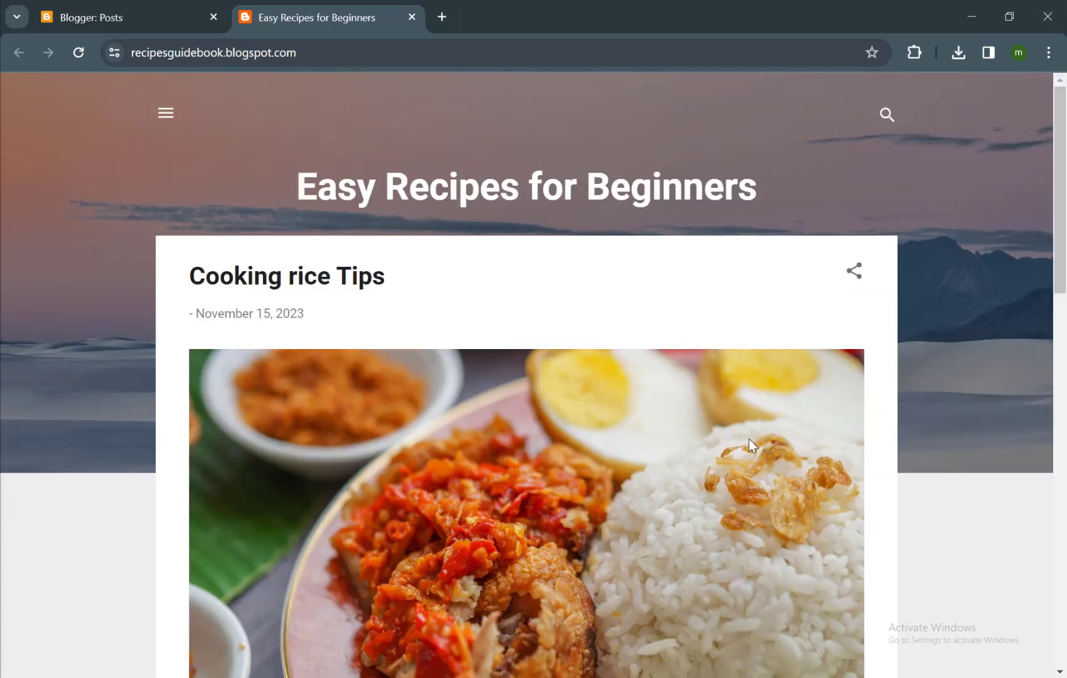
scroll(749, 439, down, 6)
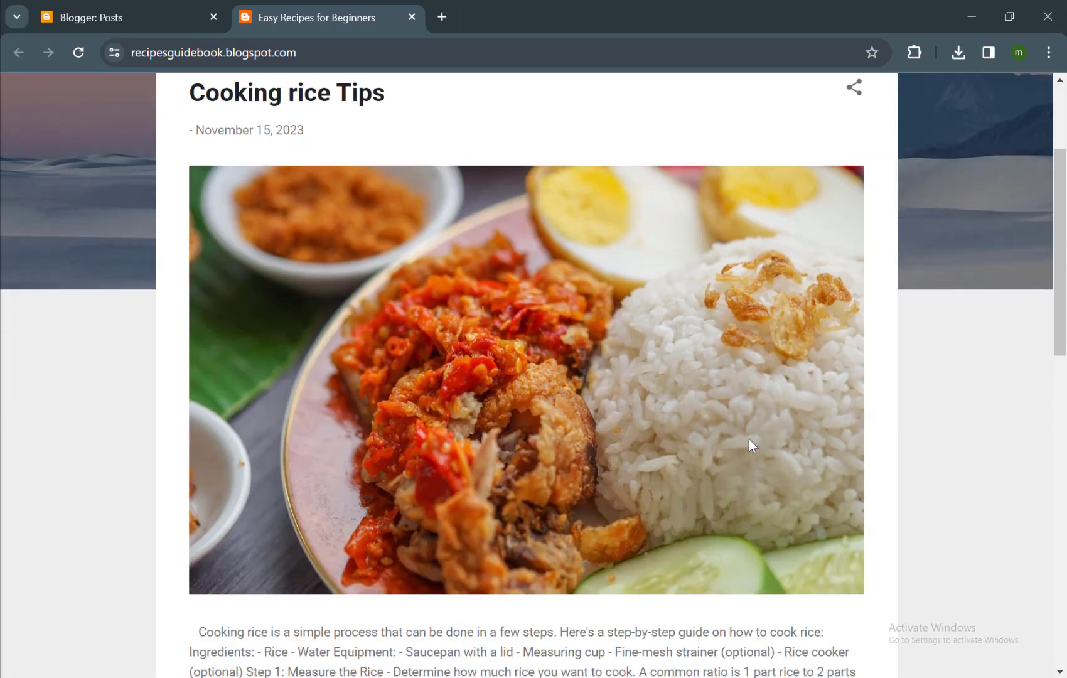
scroll(749, 439, down, 9)
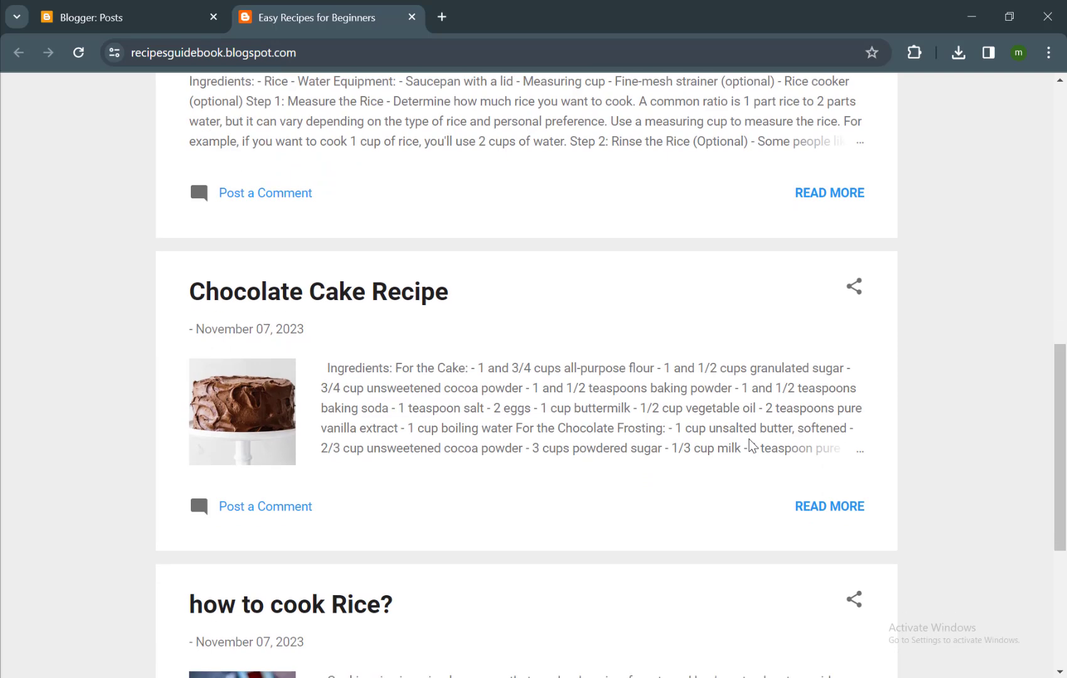
scroll(749, 438, up, 14)
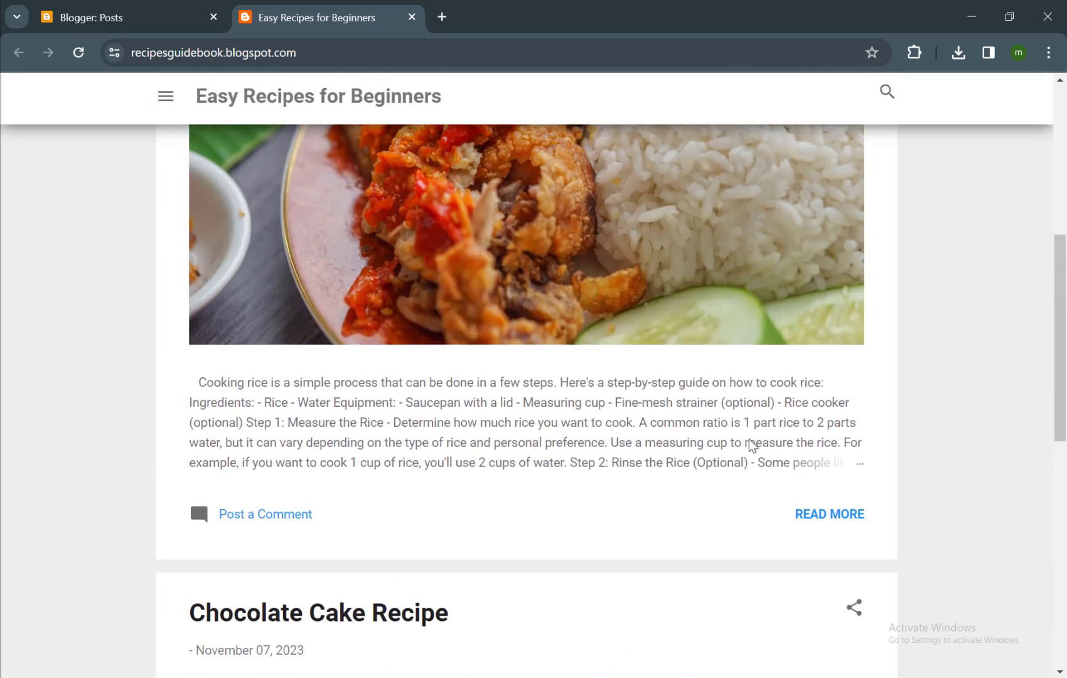
- Find the Emporio themes in the blog's theme gallery and apply the Technica variant to the blog
key(ctrl+shift+Tab)
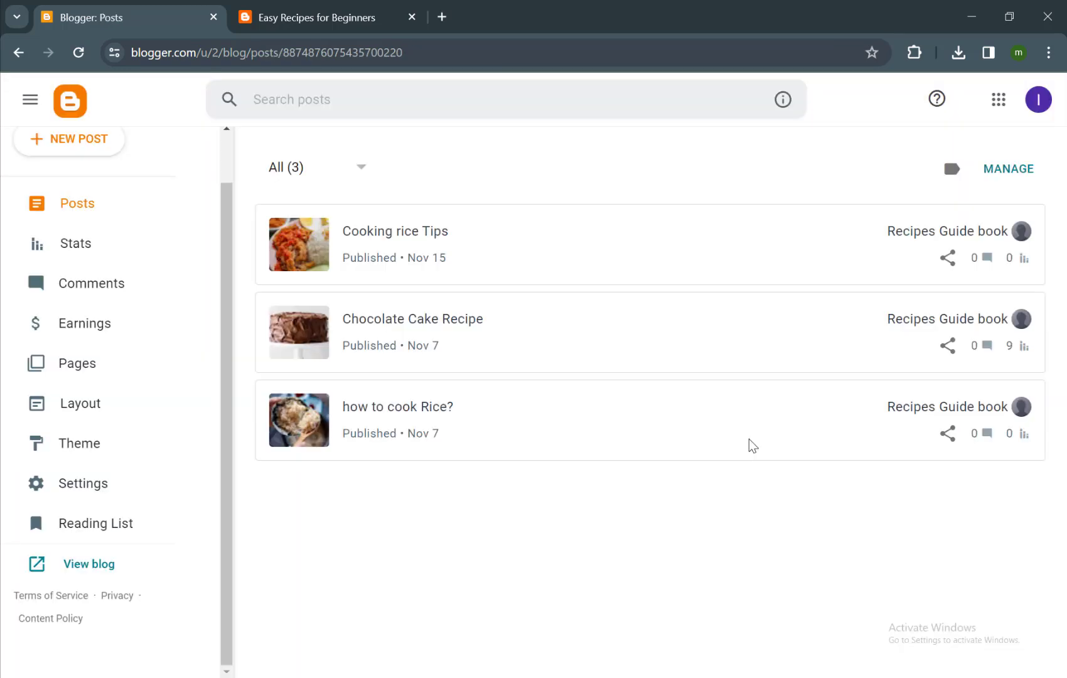
click(80, 444)
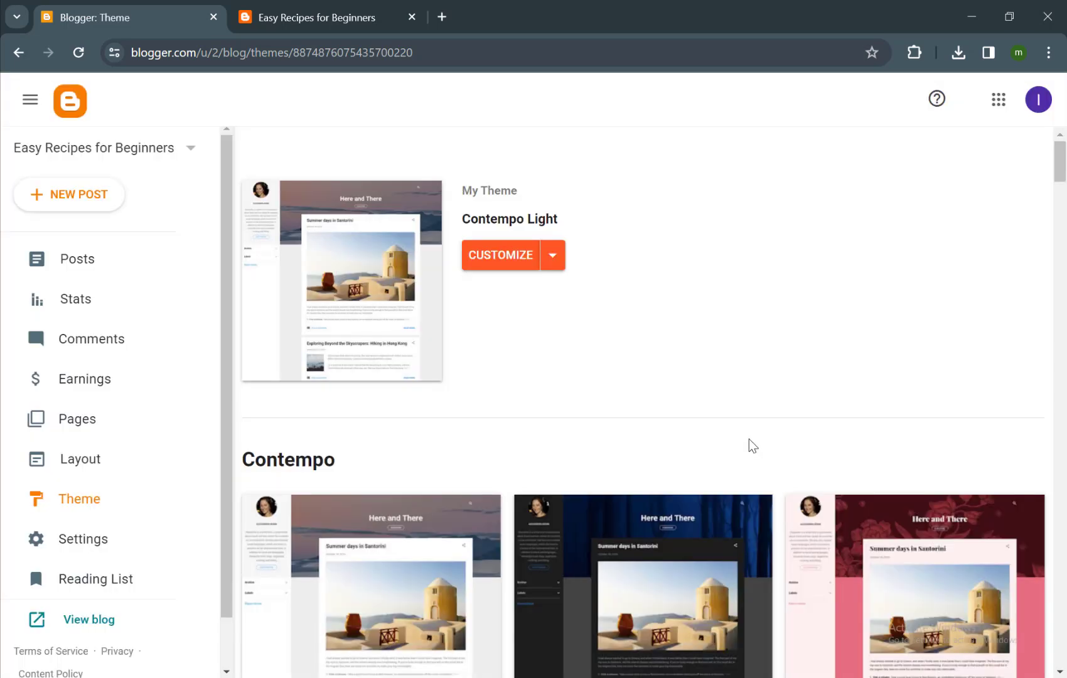
scroll(749, 439, down, 6)
scroll(749, 438, down, 10)
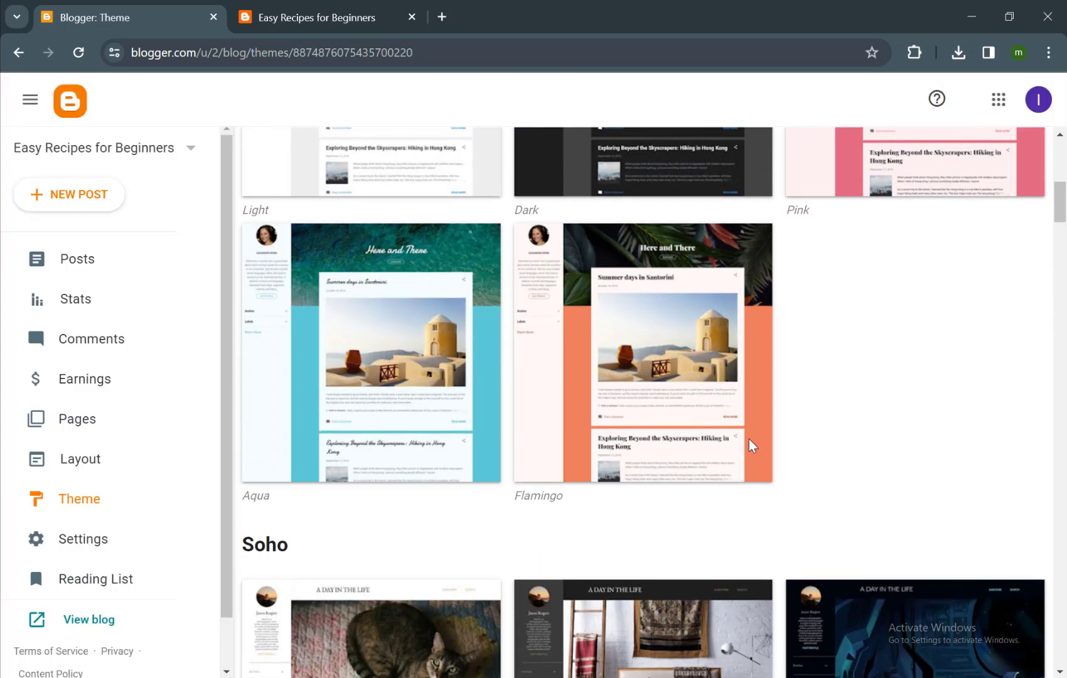
scroll(749, 437, down, 12)
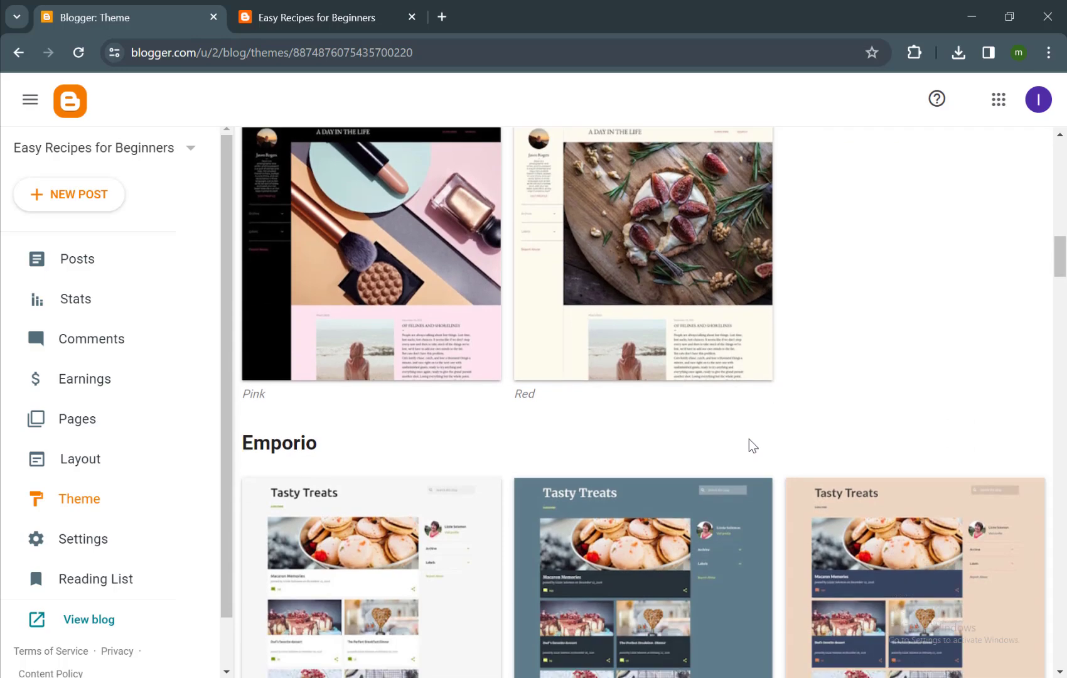
scroll(749, 439, down, 6)
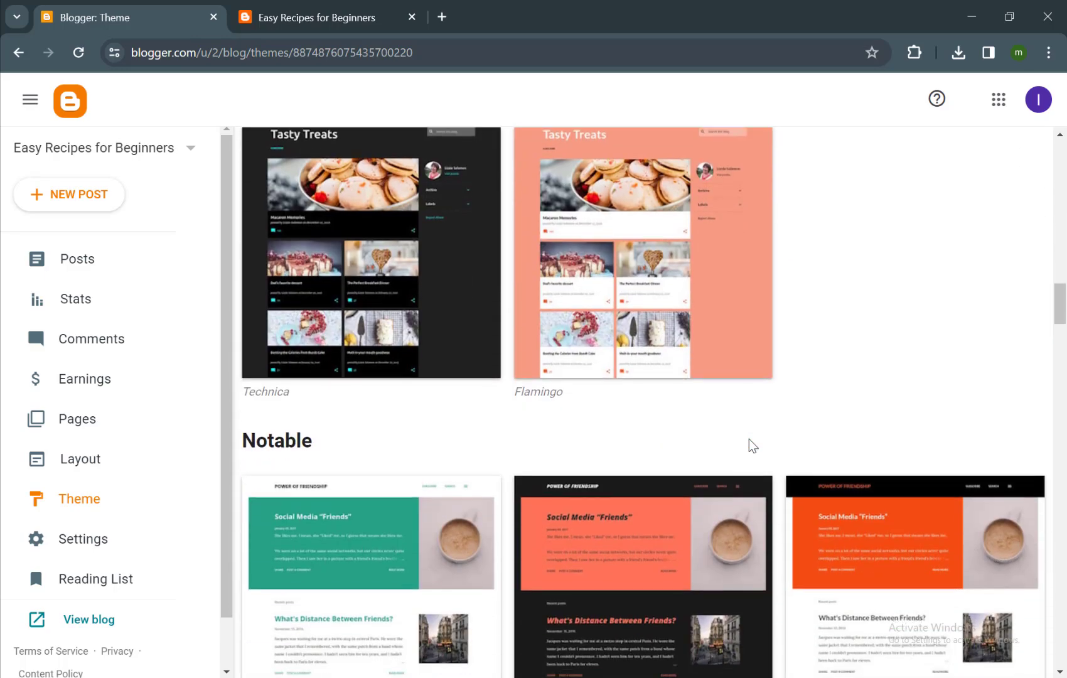
scroll(749, 439, up, 4)
scroll(749, 438, up, 2)
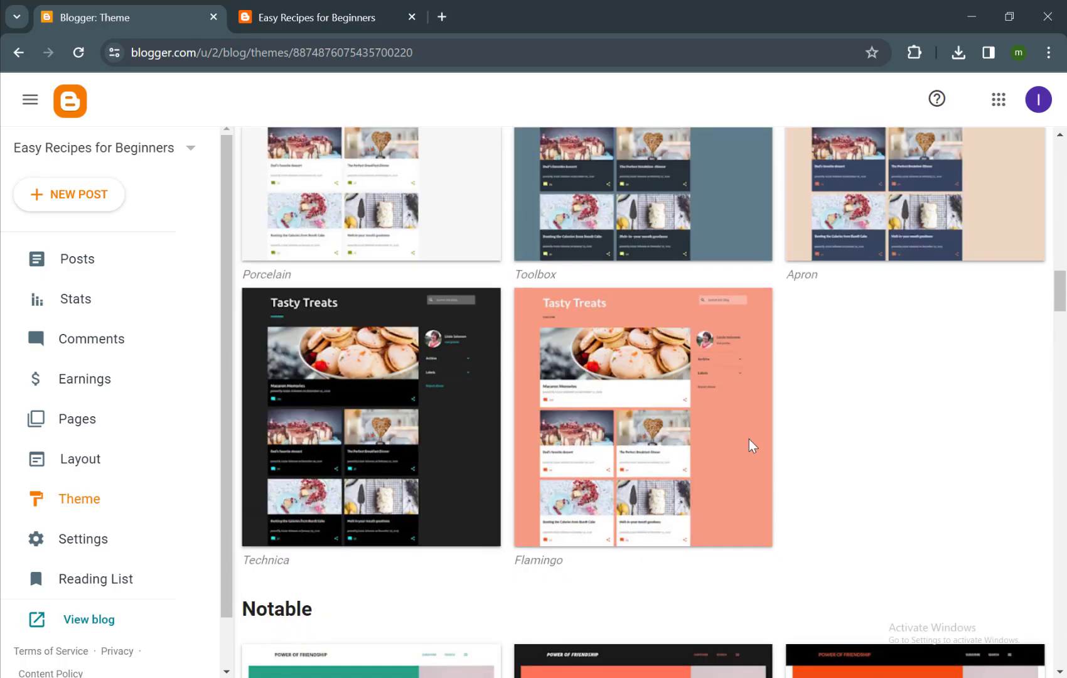
click(749, 439)
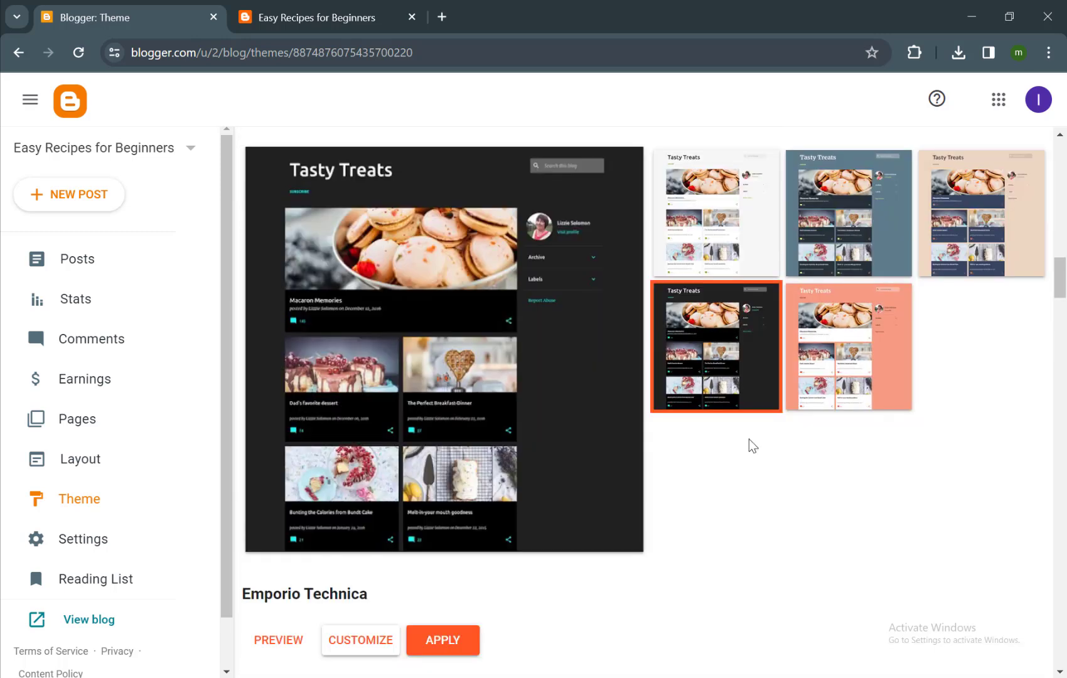
key(Return)
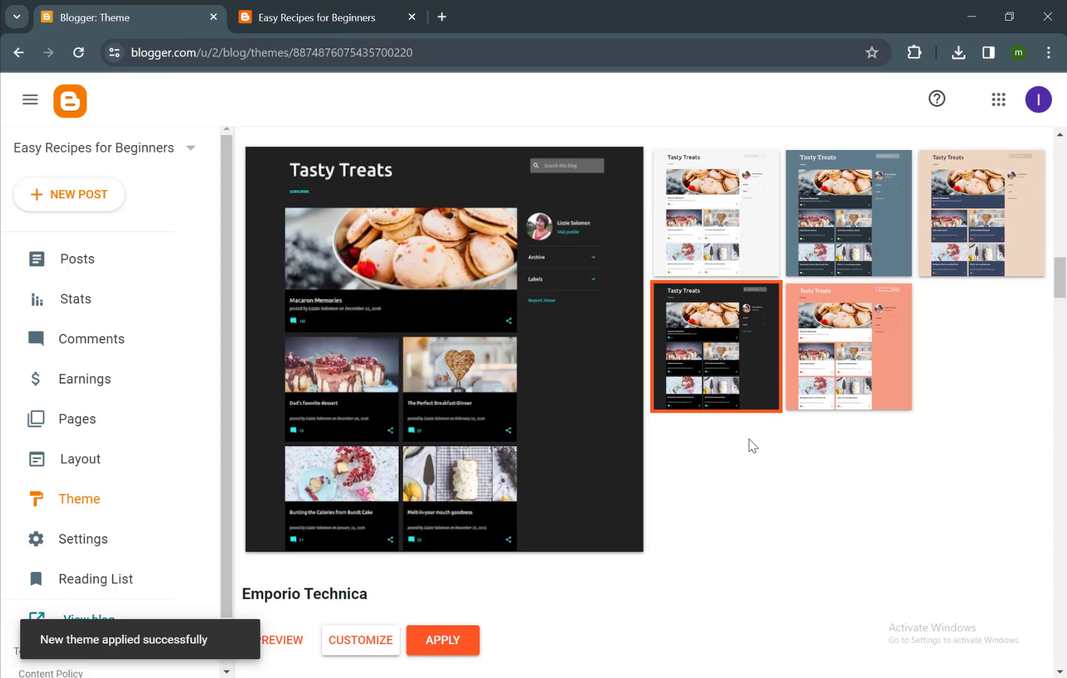
- Reload the live blog and review how the header, posts and sidebar look in the applied theme
key(ctrl+Tab)
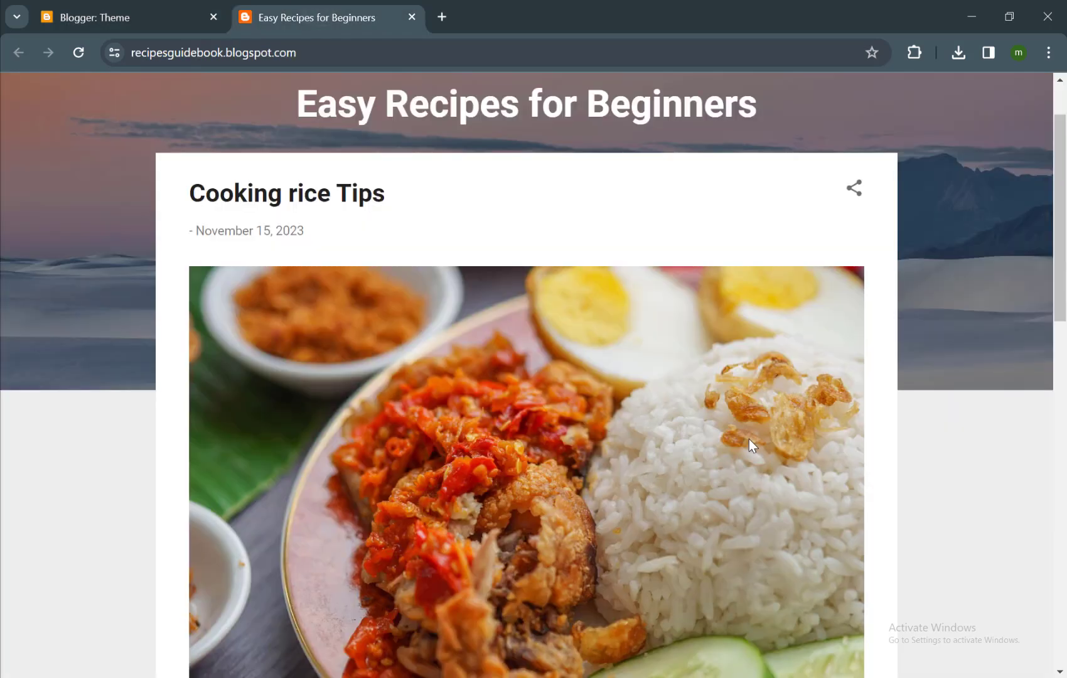
key(F5)
scroll(749, 440, down, 2)
scroll(749, 440, up, 4)
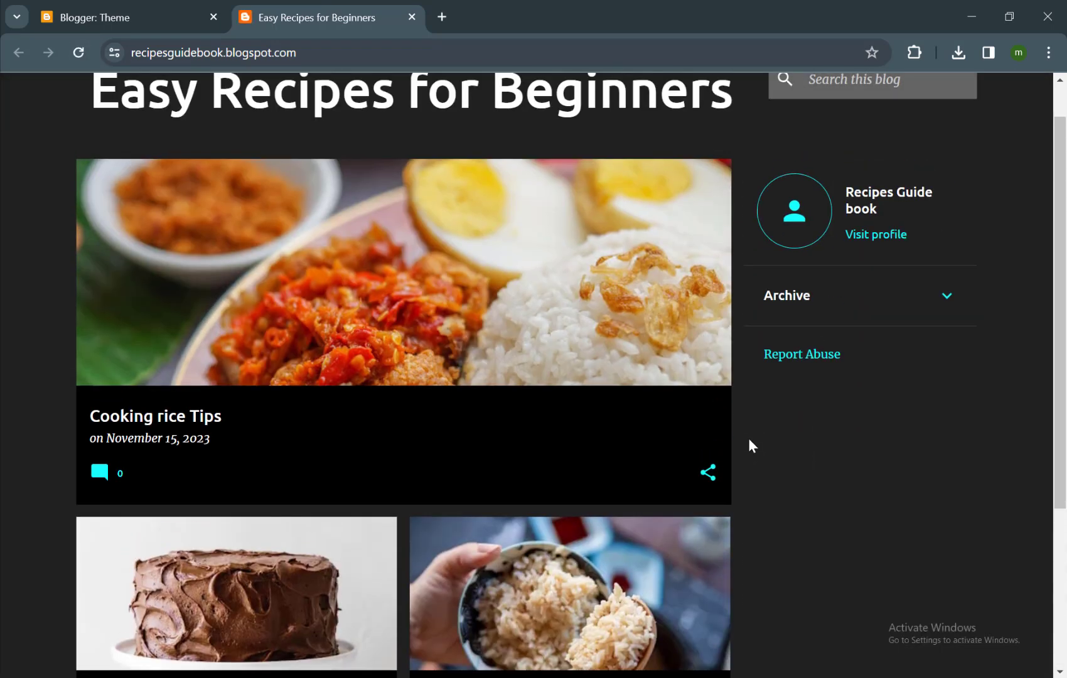
scroll(749, 445, up, 1)
scroll(1011, 636, down, 3)
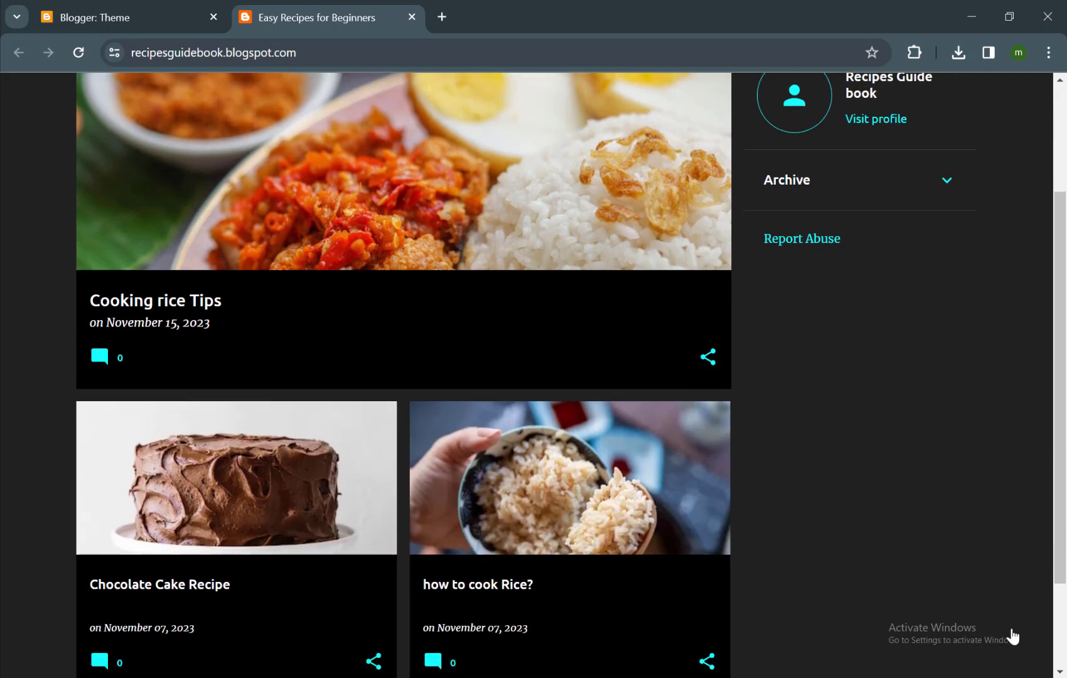
scroll(1011, 636, up, 3)
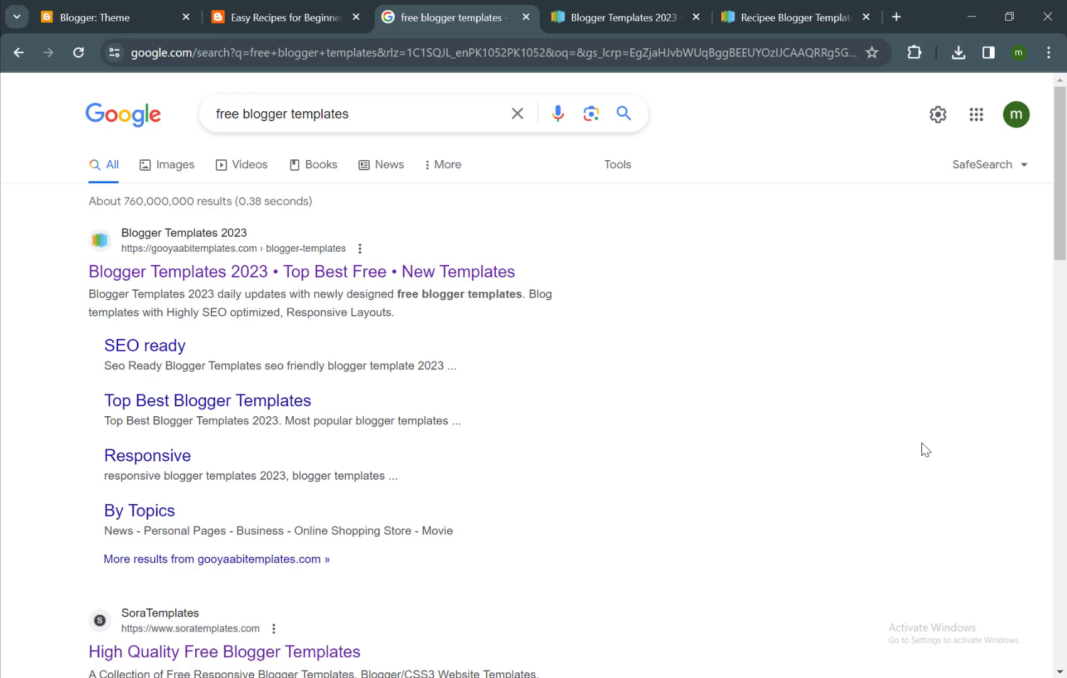
- Examine the search results for free blogger templates and browse the template gallery on gooyaabitemplates.com
scroll(922, 444, down, 5)
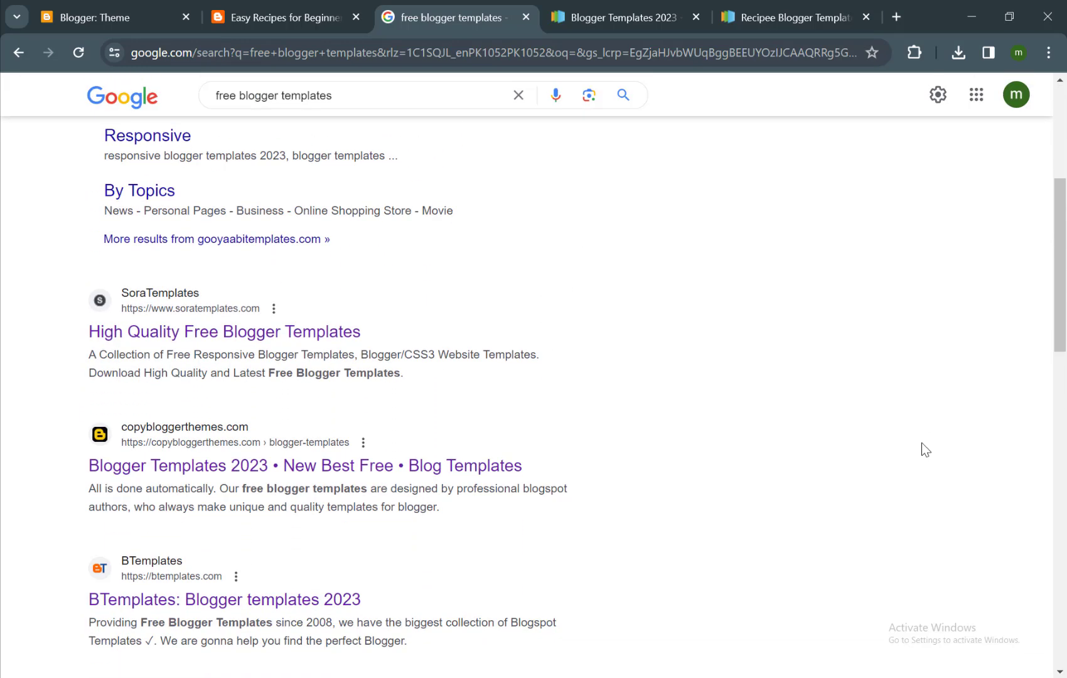
scroll(922, 443, up, 5)
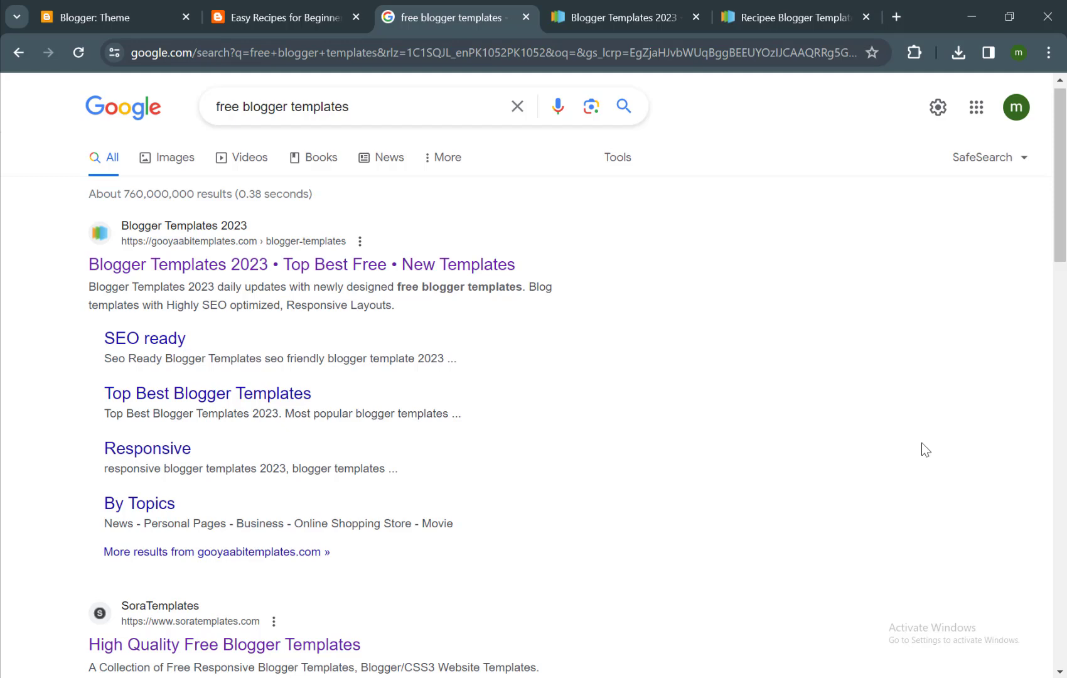
key(ctrl+Tab)
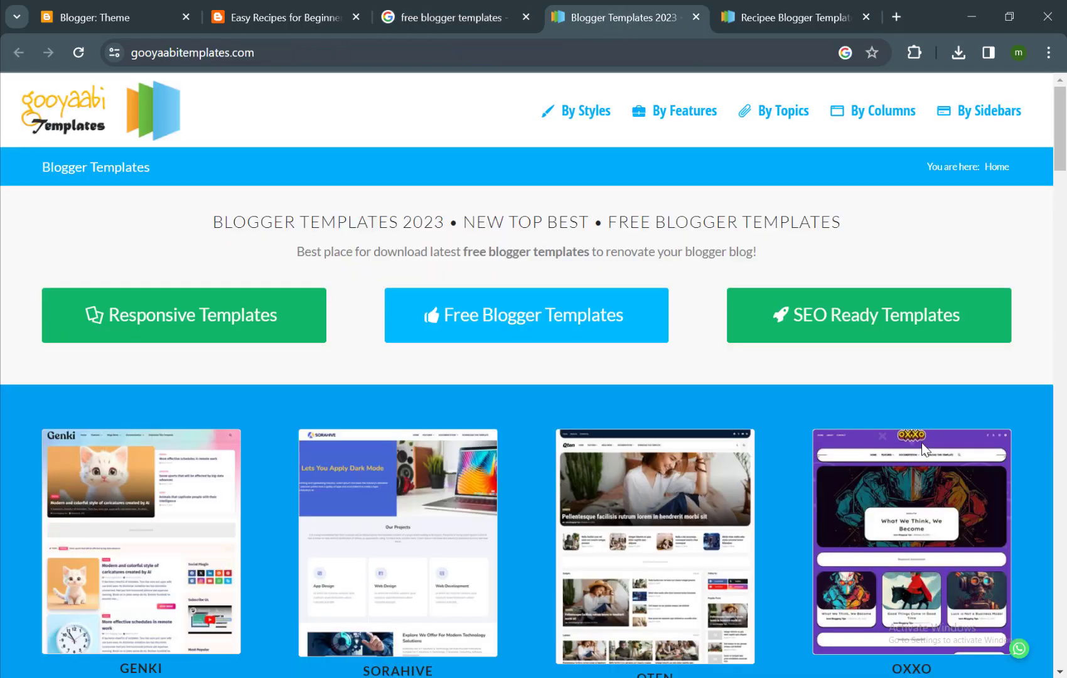
scroll(921, 447, down, 3)
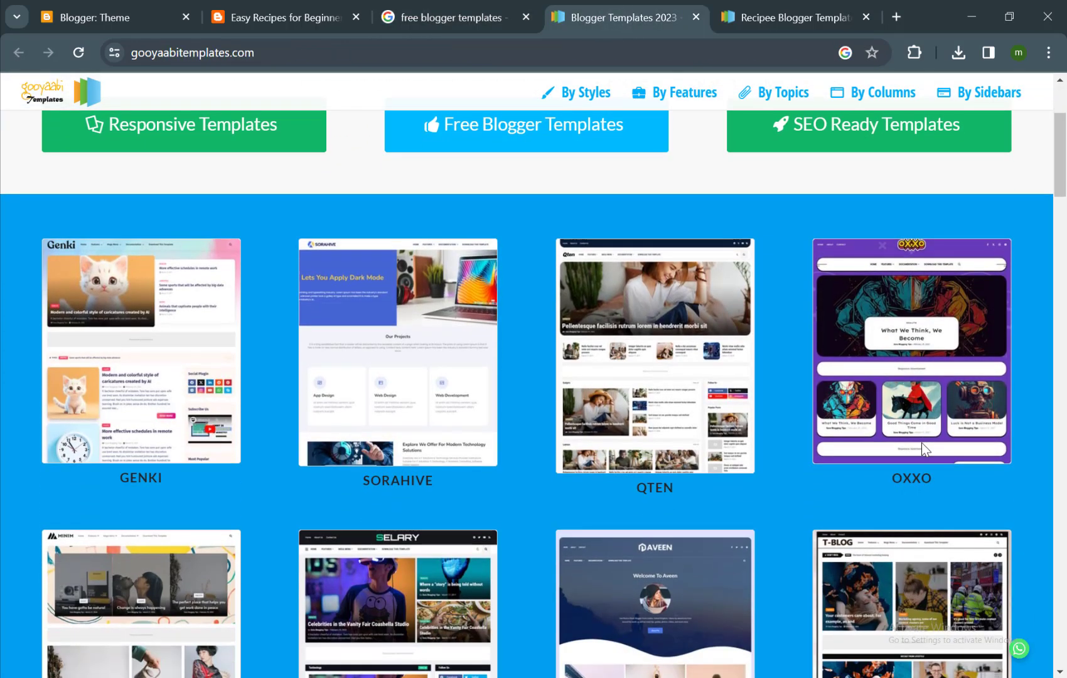
scroll(922, 447, down, 3)
scroll(922, 443, down, 1)
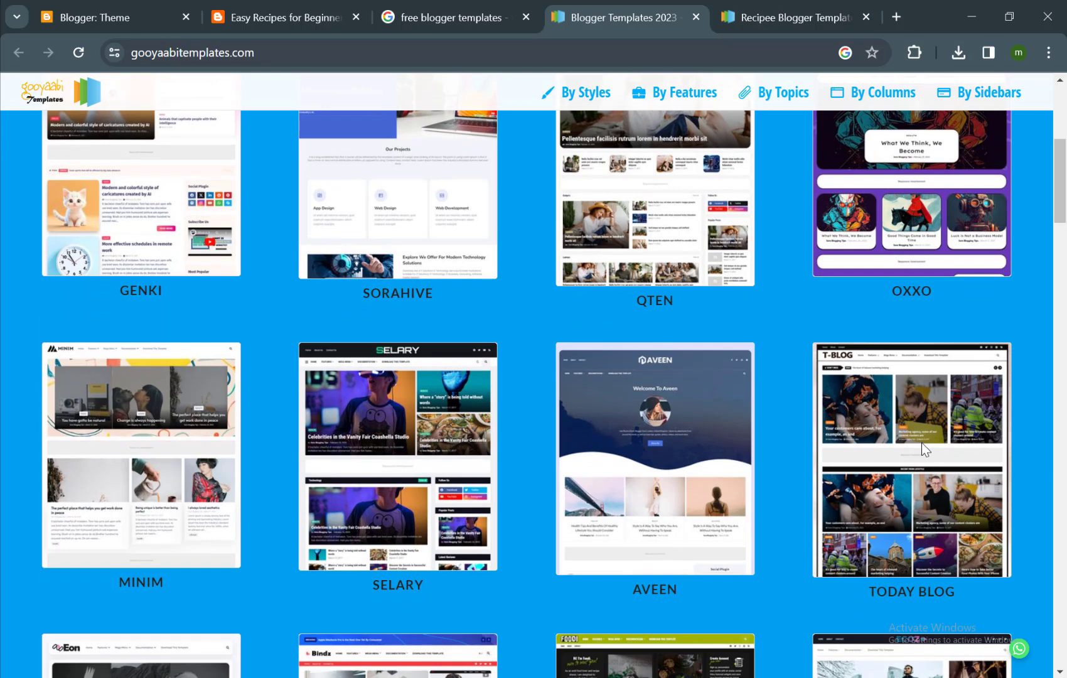
scroll(921, 443, down, 4)
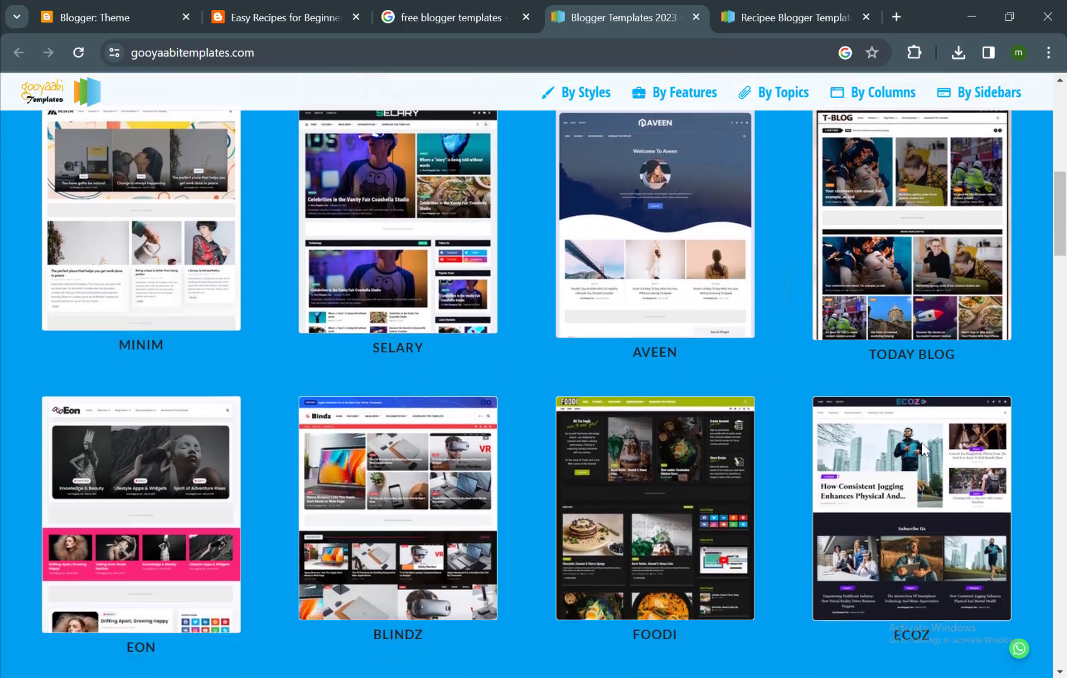
scroll(921, 442, up, 3)
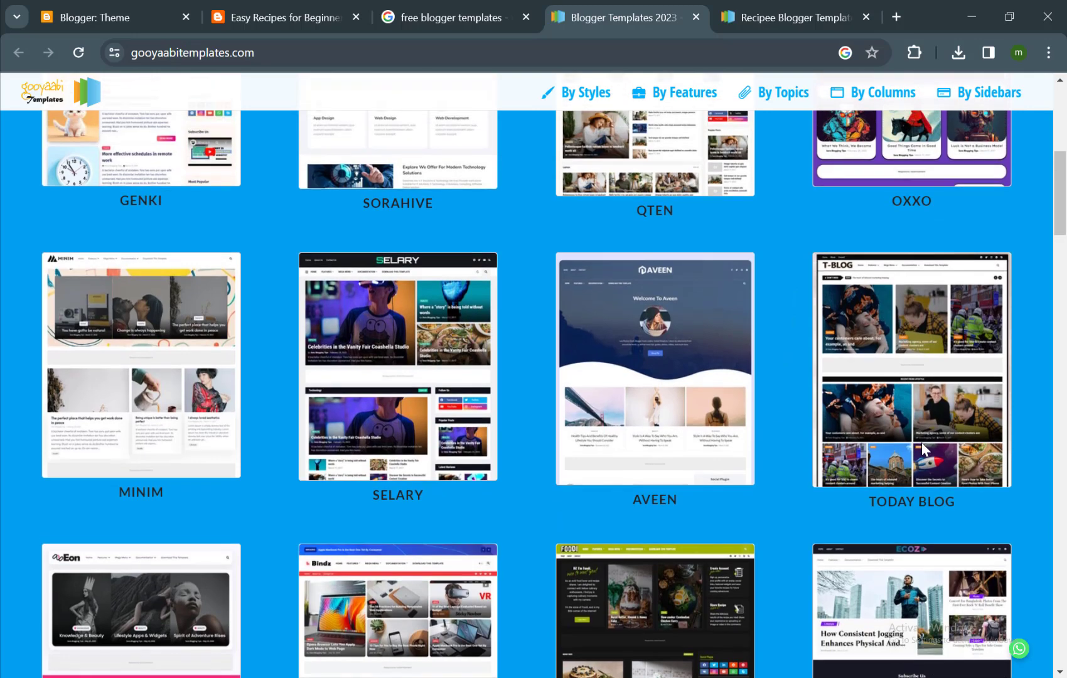
scroll(922, 443, up, 5)
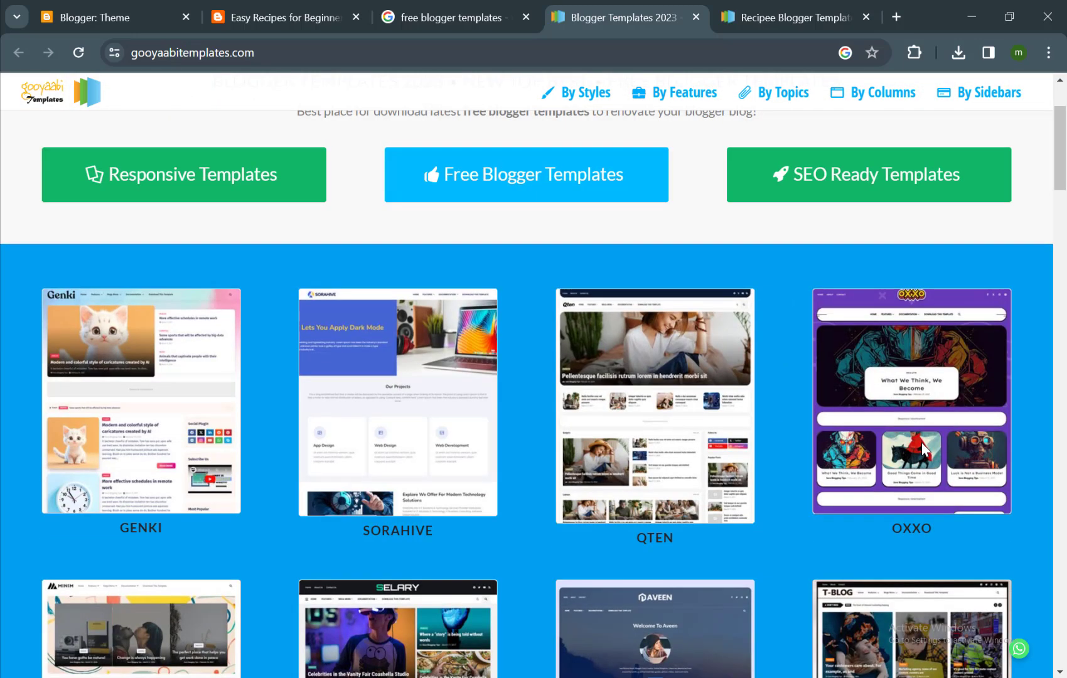
- Restore the blog's theme by uploading the Recipee template file from the Recipe folder in Downloads
key(ctrl+Tab)
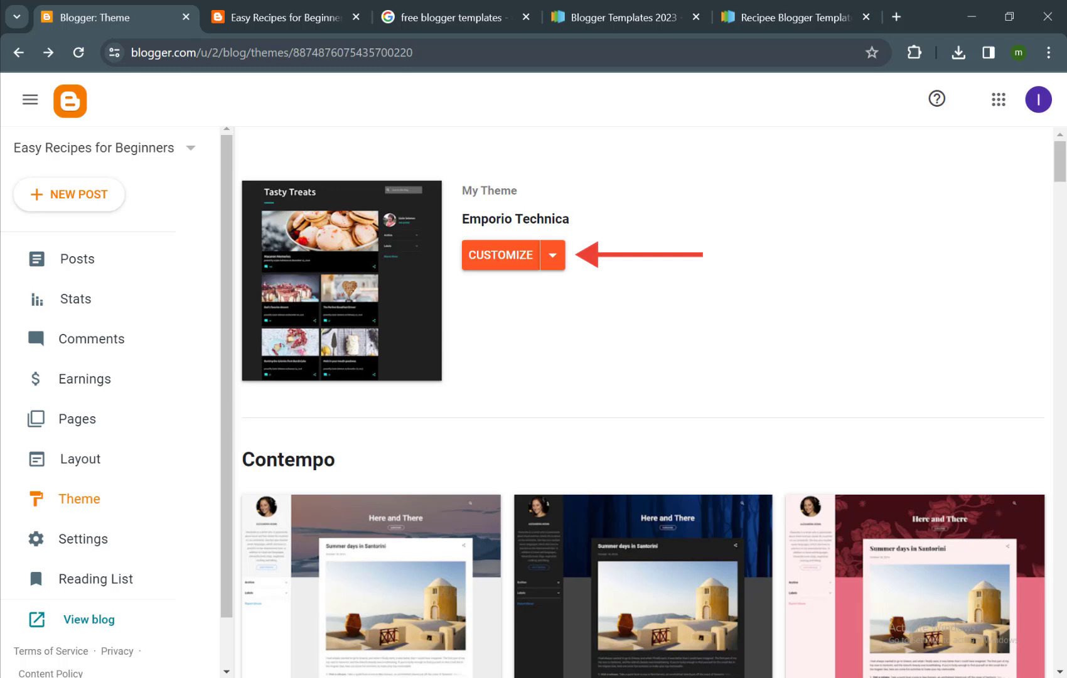
click(552, 255)
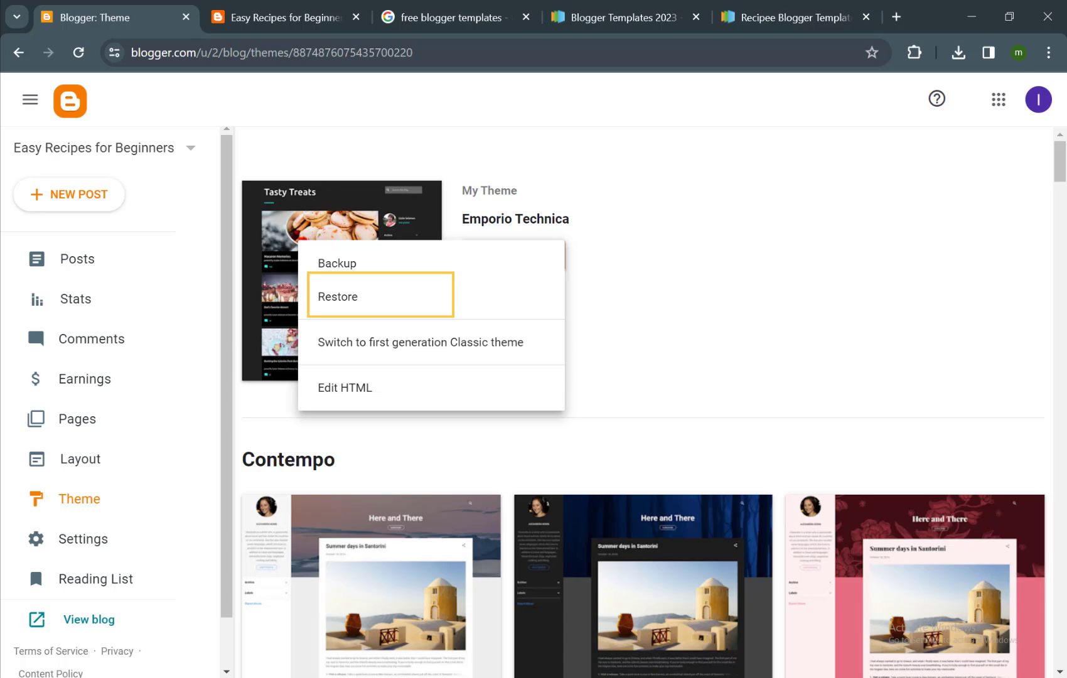
click(338, 297)
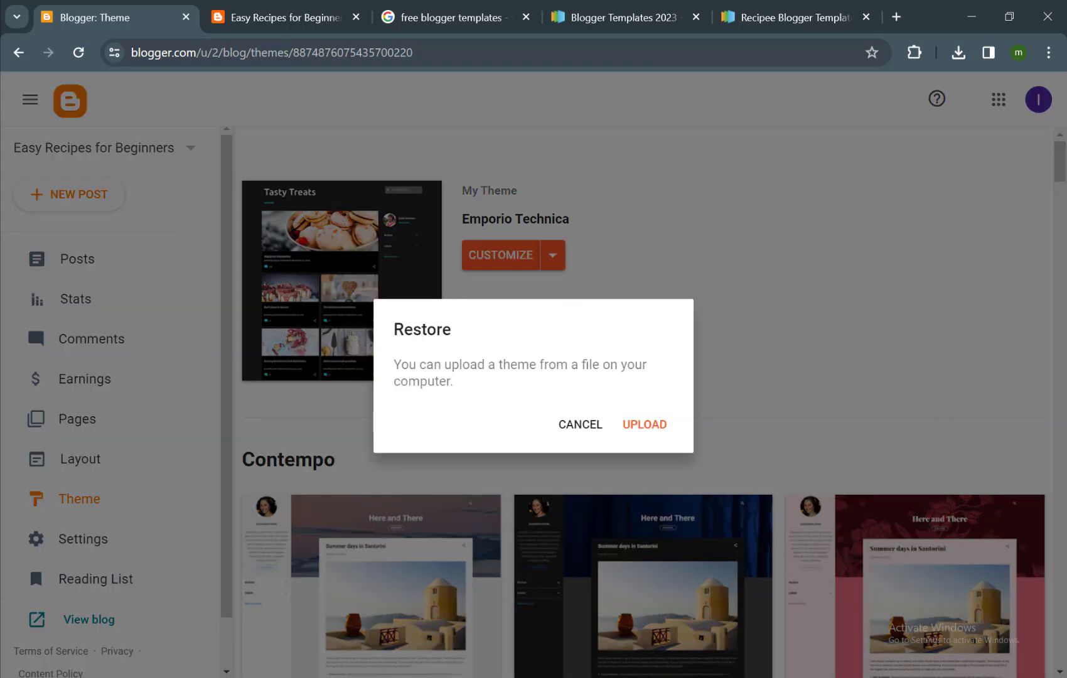
click(644, 425)
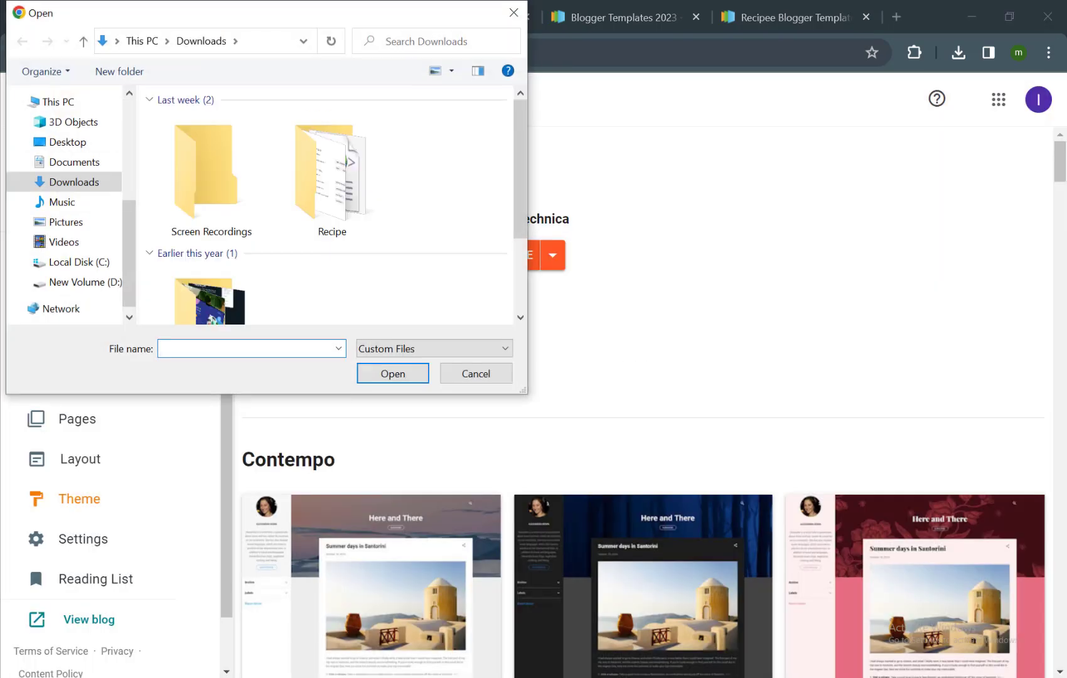
double_click(330, 179)
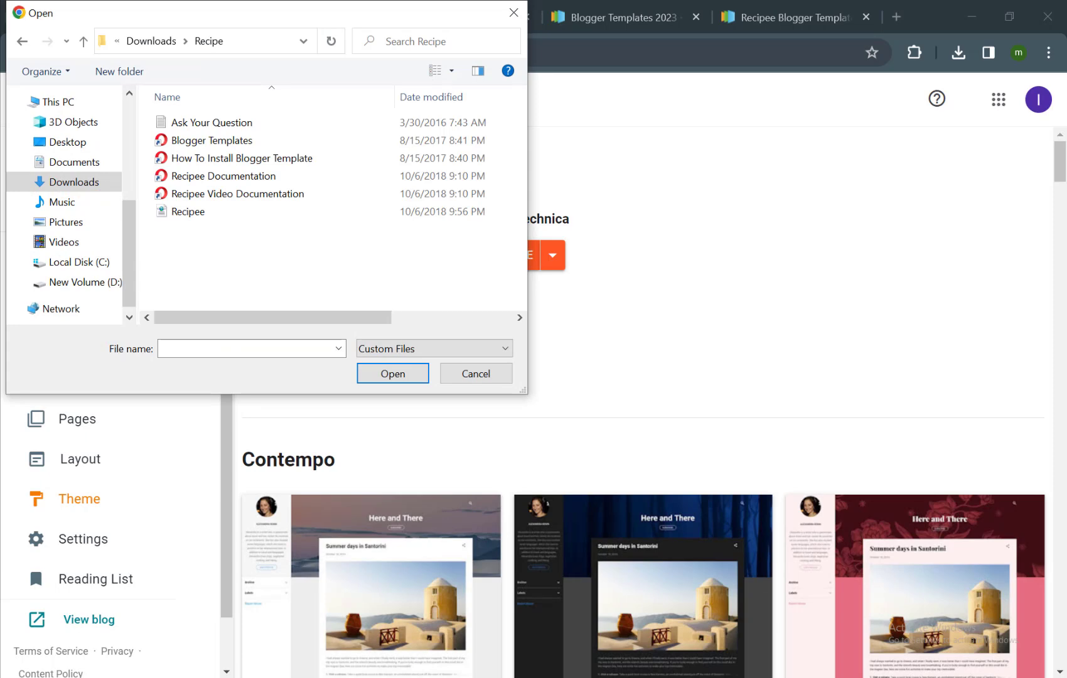
click(188, 211)
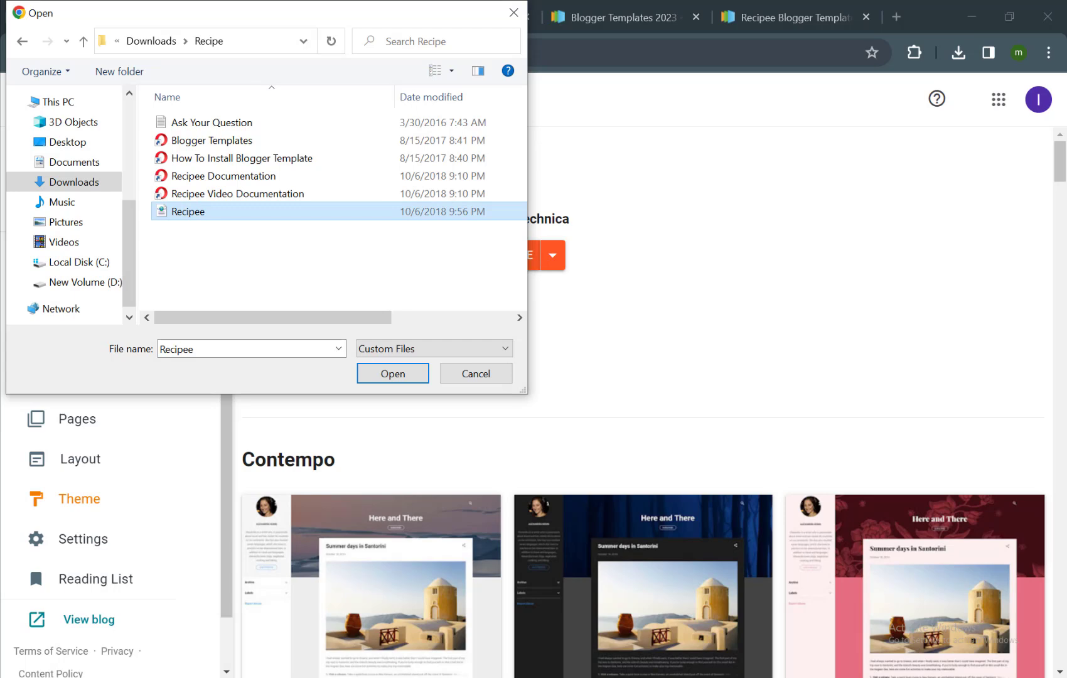
key(Return)
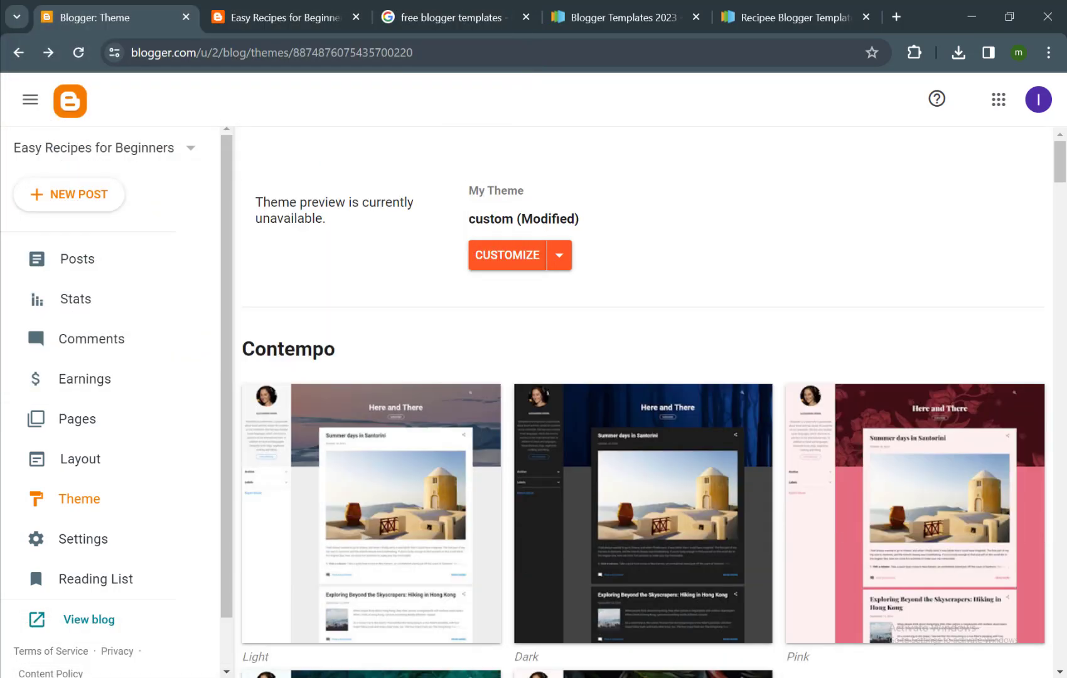
- Reload the live blog and check its header, menu, post list and sidebar with the uploaded template
click(270, 17)
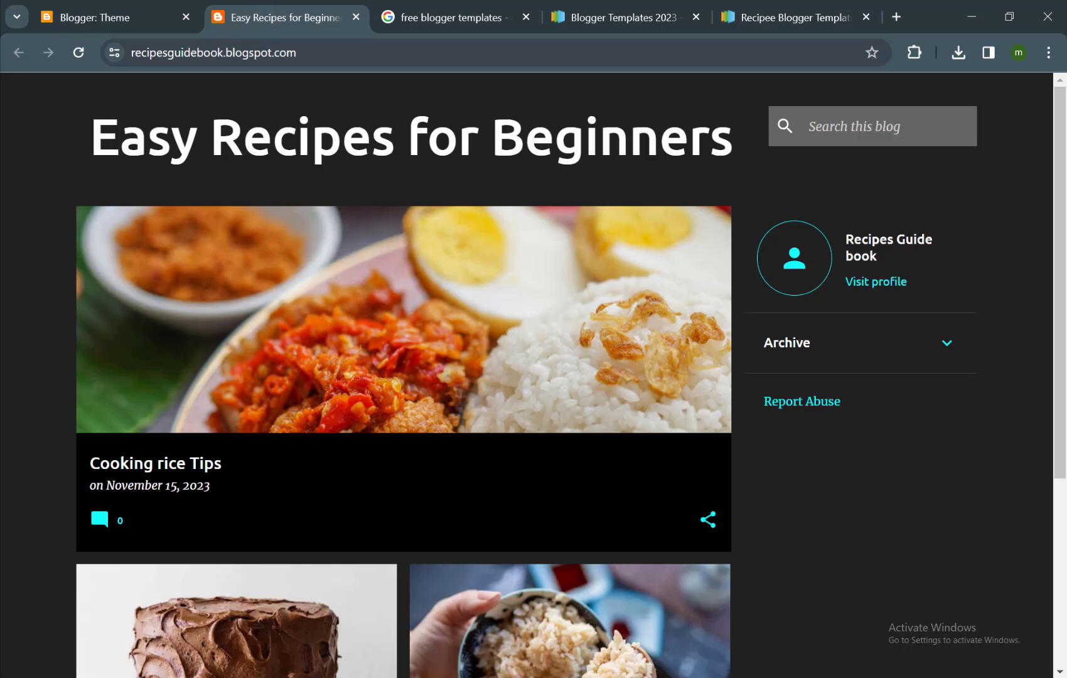
key(F5)
scroll(527, 377, down, 5)
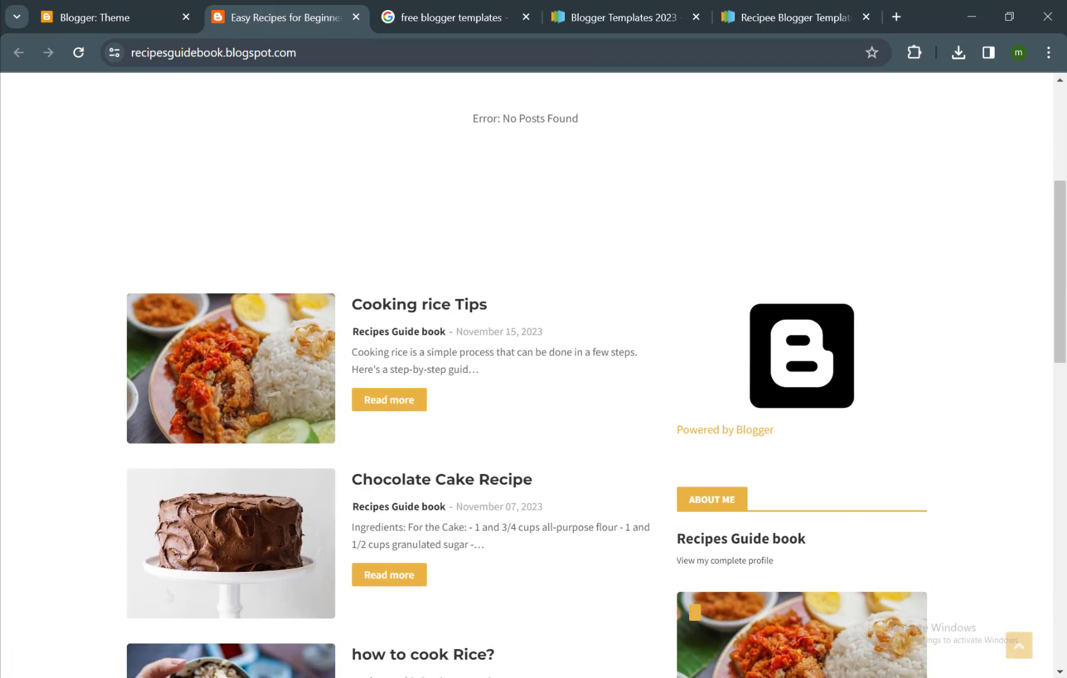
scroll(527, 377, down, 3)
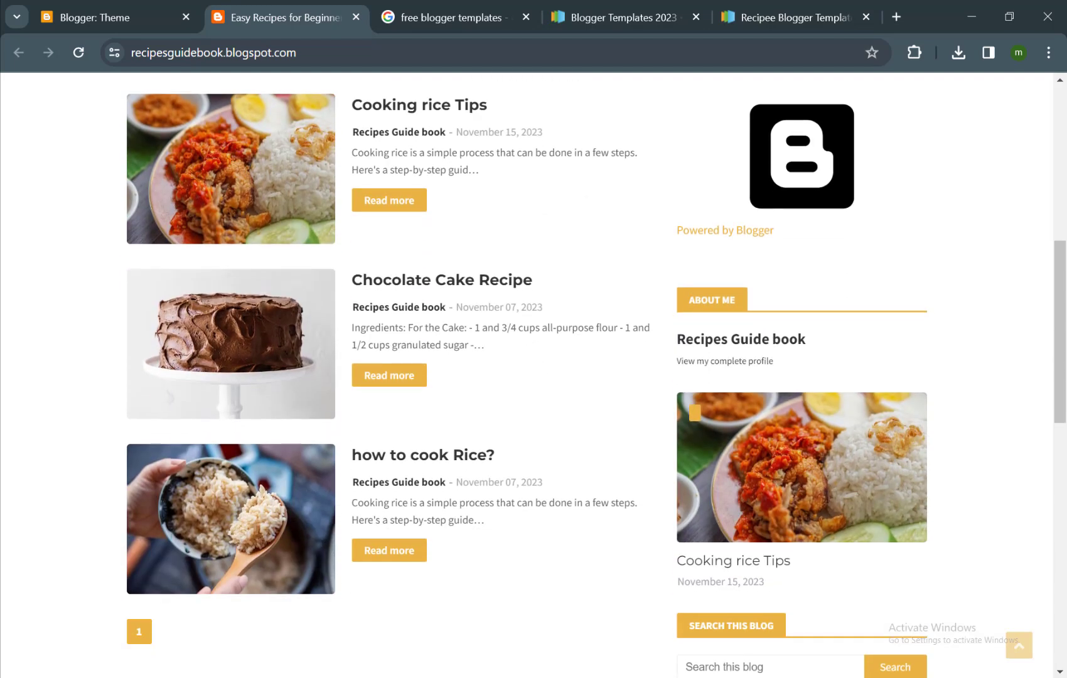
scroll(806, 439, up, 8)
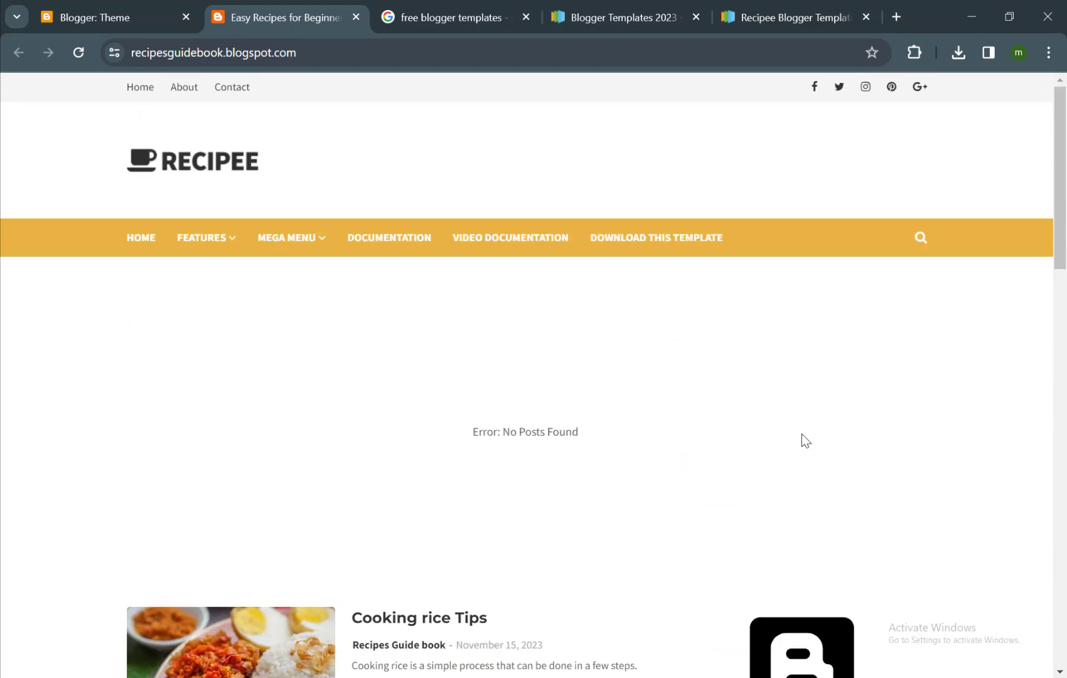
- Examine the Recipee template on the live blog, from the menu and featured area through the posts and sidebar widgets to the footer
mouse_move(313, 243)
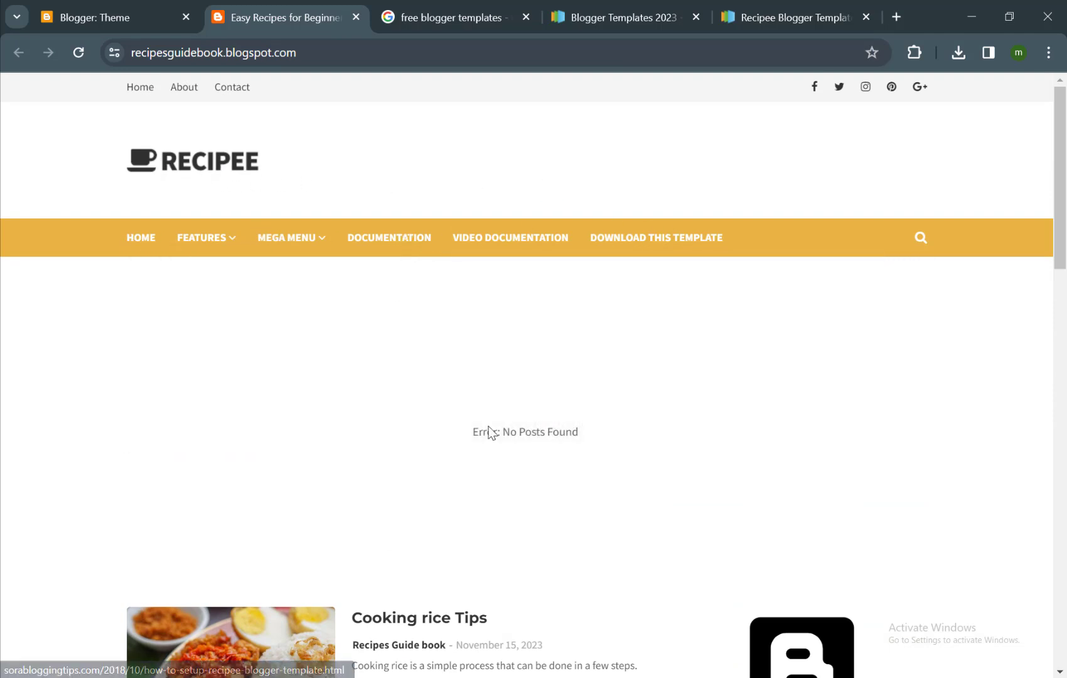
scroll(489, 432, down, 3)
scroll(416, 330, up, 1)
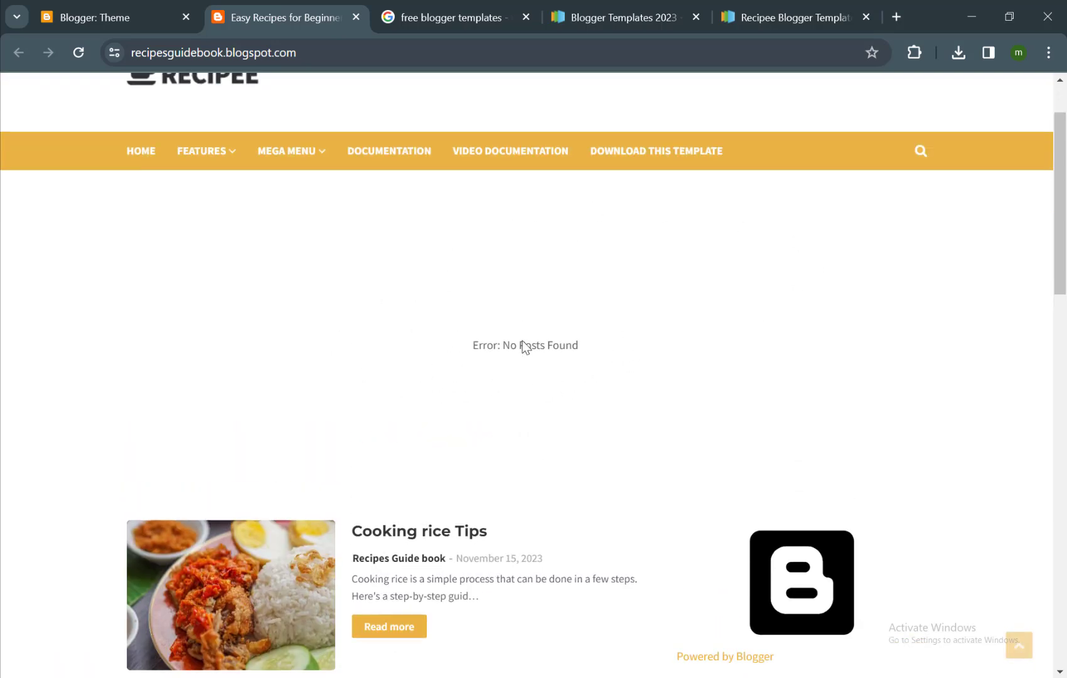
scroll(521, 345, down, 5)
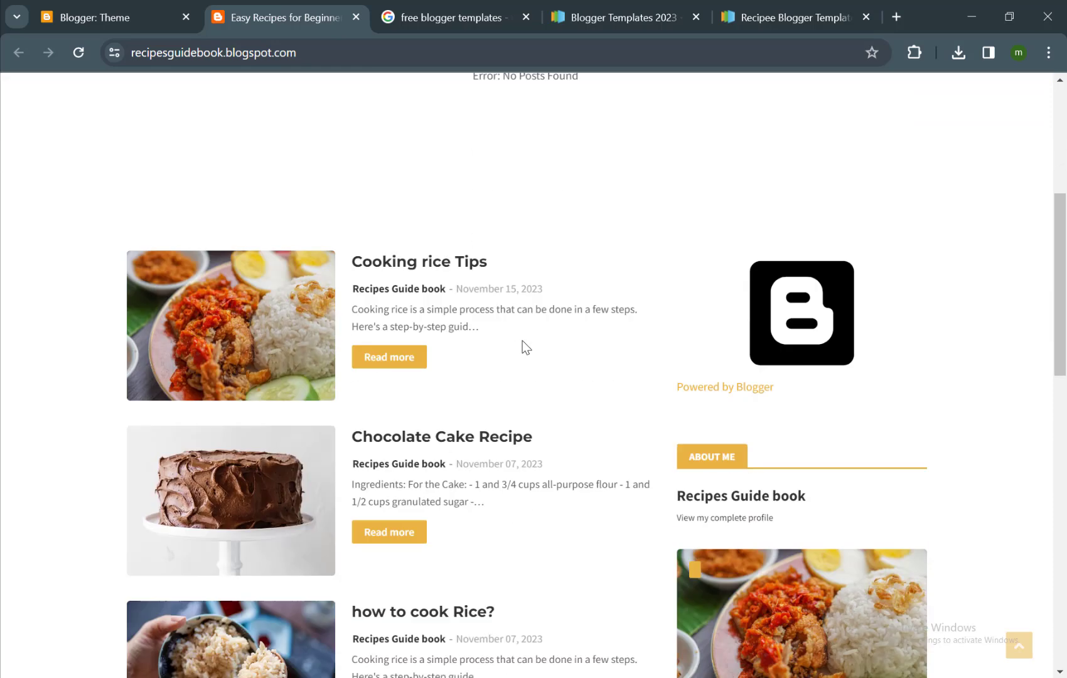
scroll(388, 575, down, 2)
scroll(388, 573, up, 1)
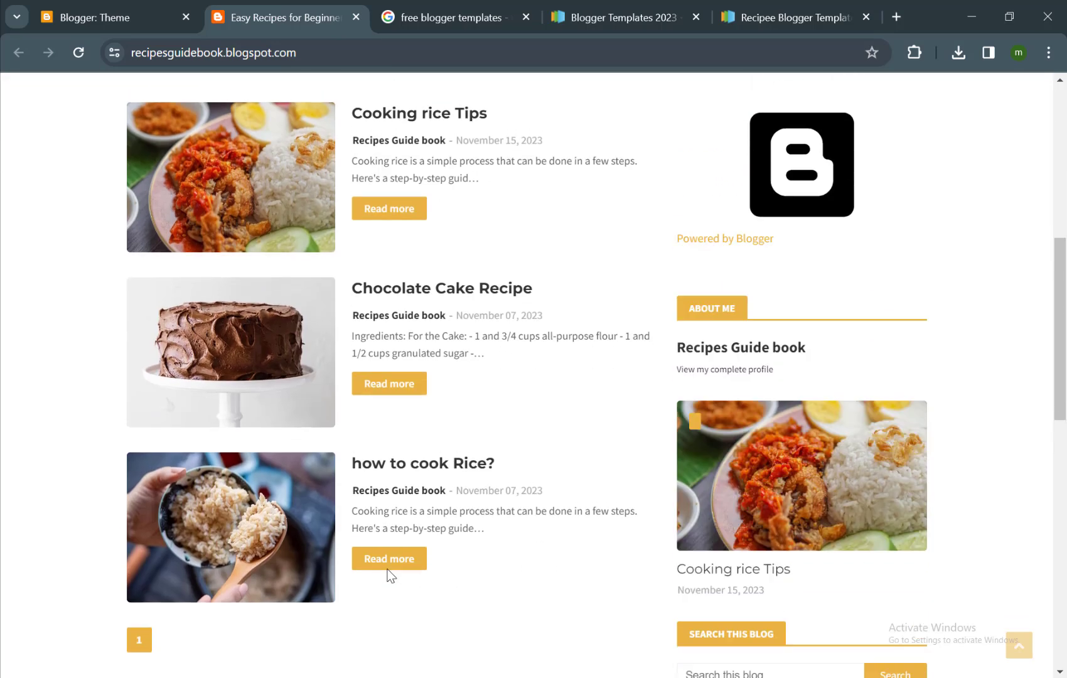
scroll(690, 505, down, 1)
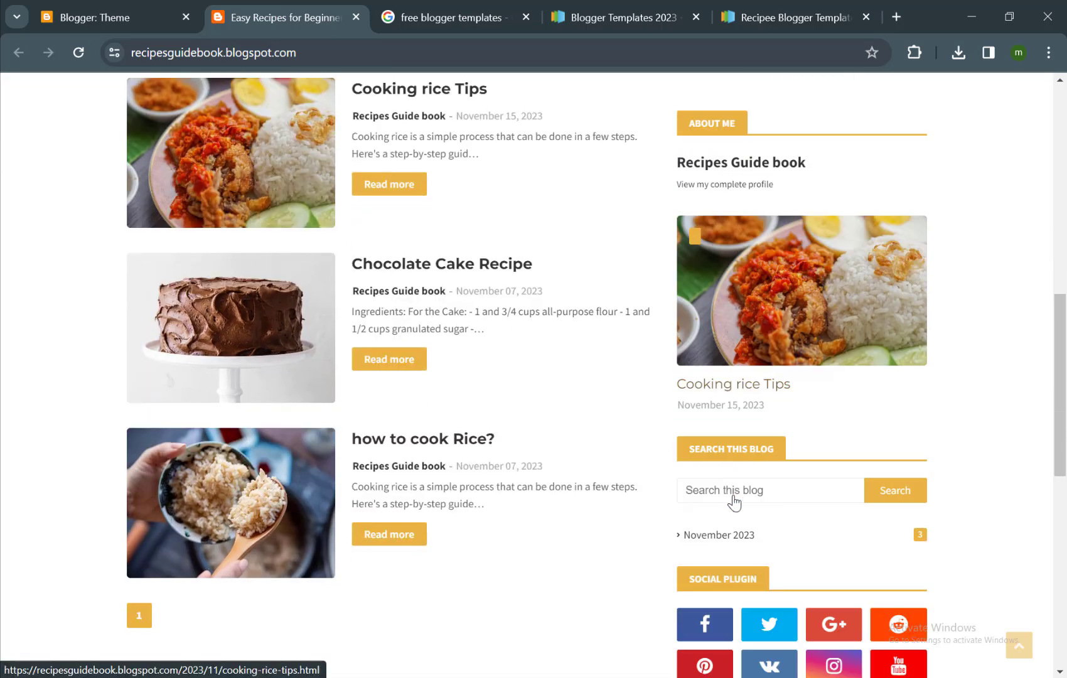
scroll(735, 500, down, 2)
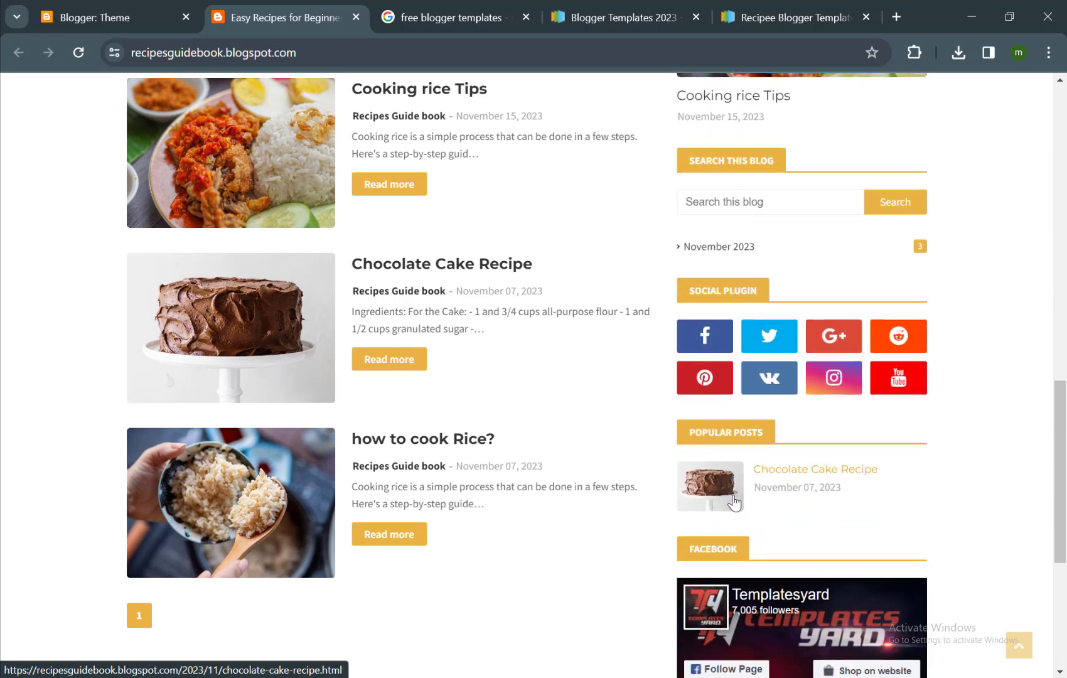
scroll(734, 502, down, 2)
scroll(733, 502, up, 1)
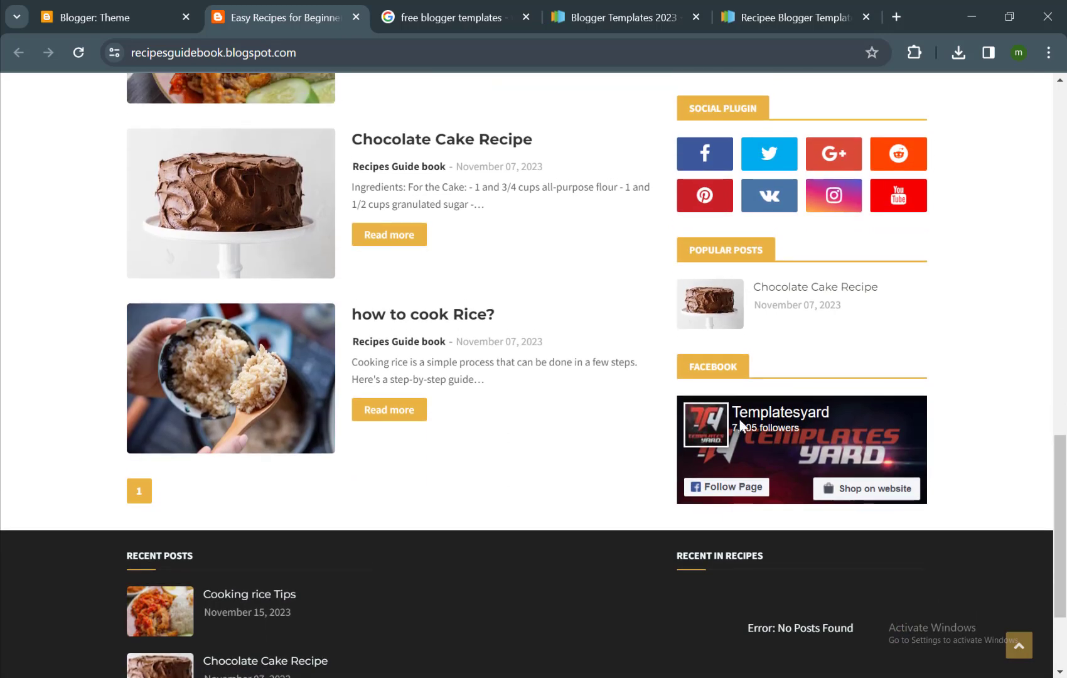
scroll(757, 390, up, 2)
scroll(757, 386, up, 1)
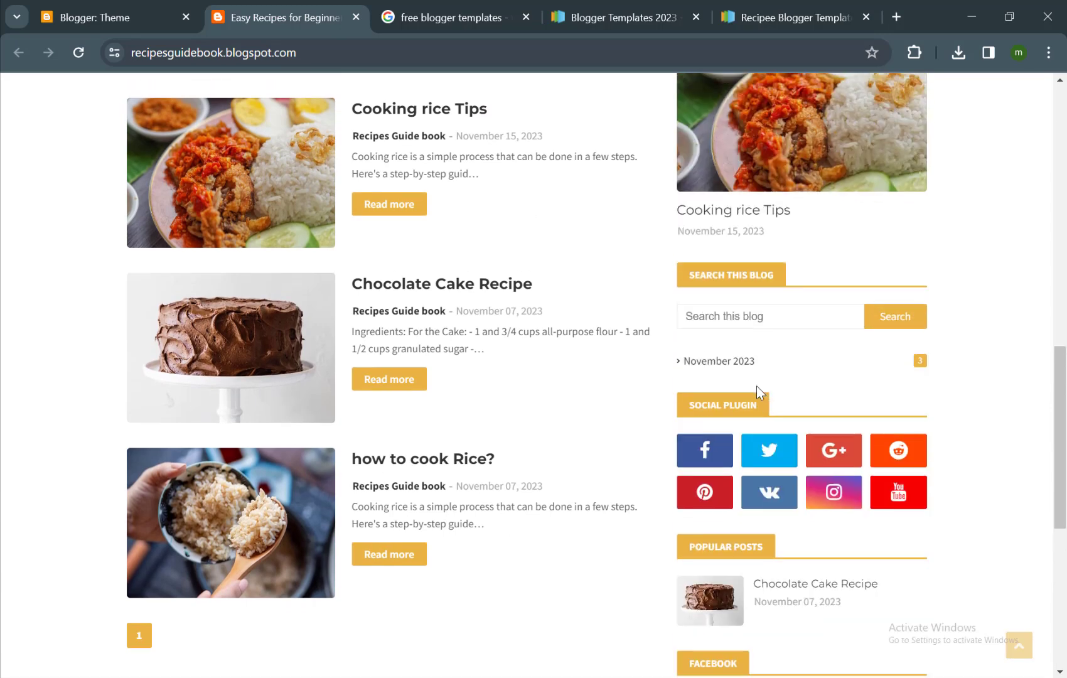
scroll(757, 385, down, 2)
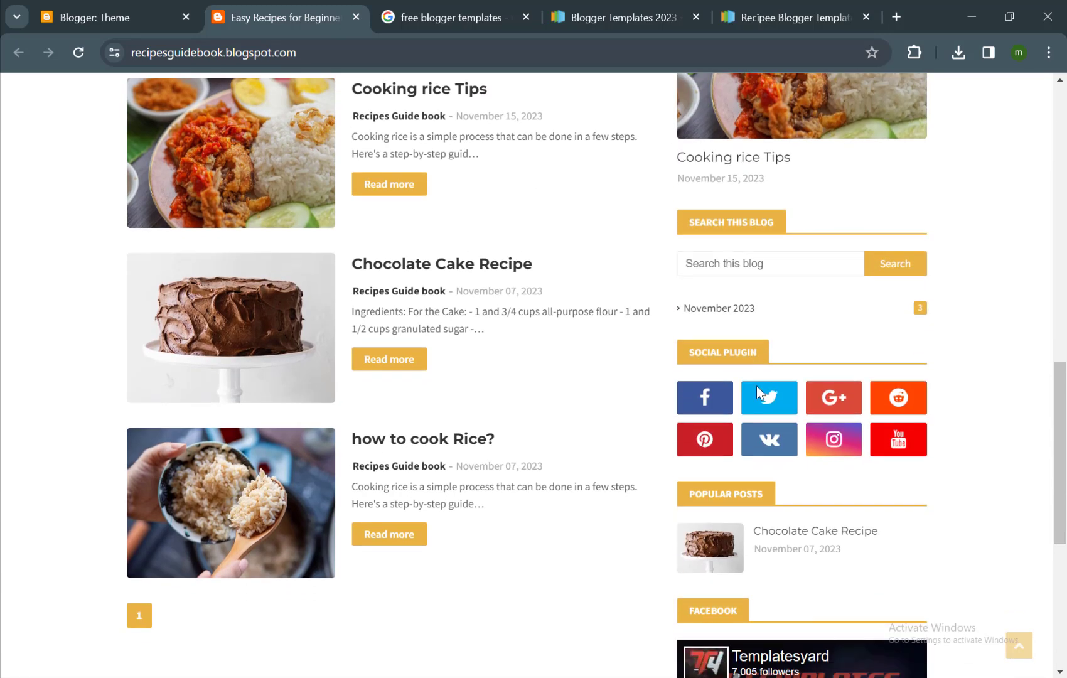
scroll(764, 549, up, 1)
scroll(764, 549, up, 3)
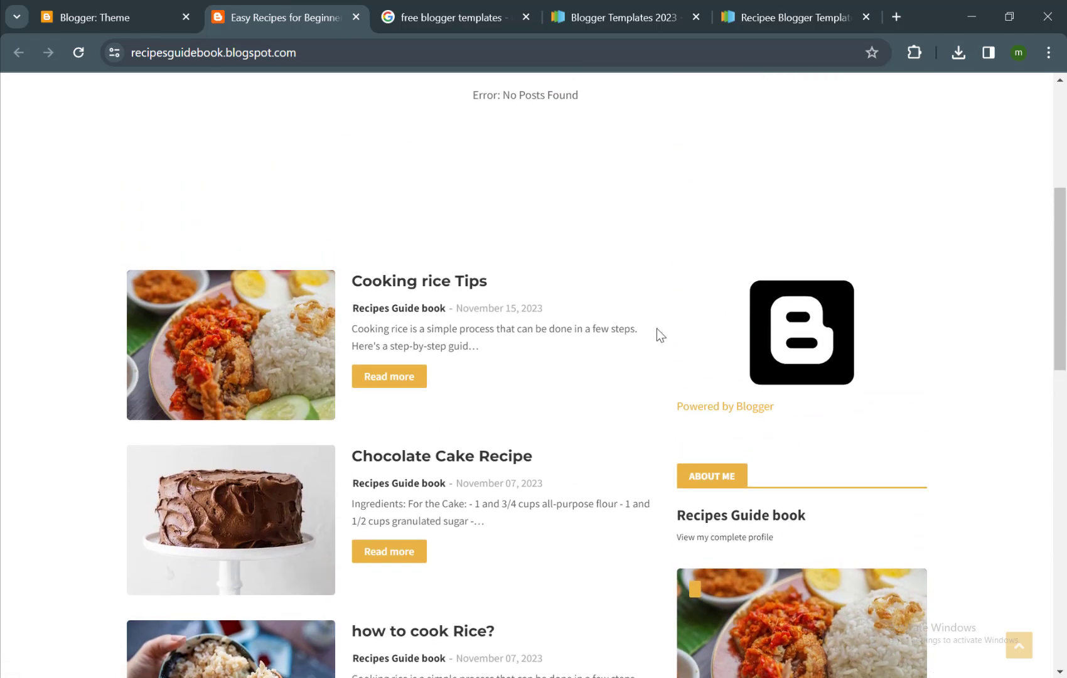
scroll(657, 328, up, 4)
scroll(658, 329, up, 1)
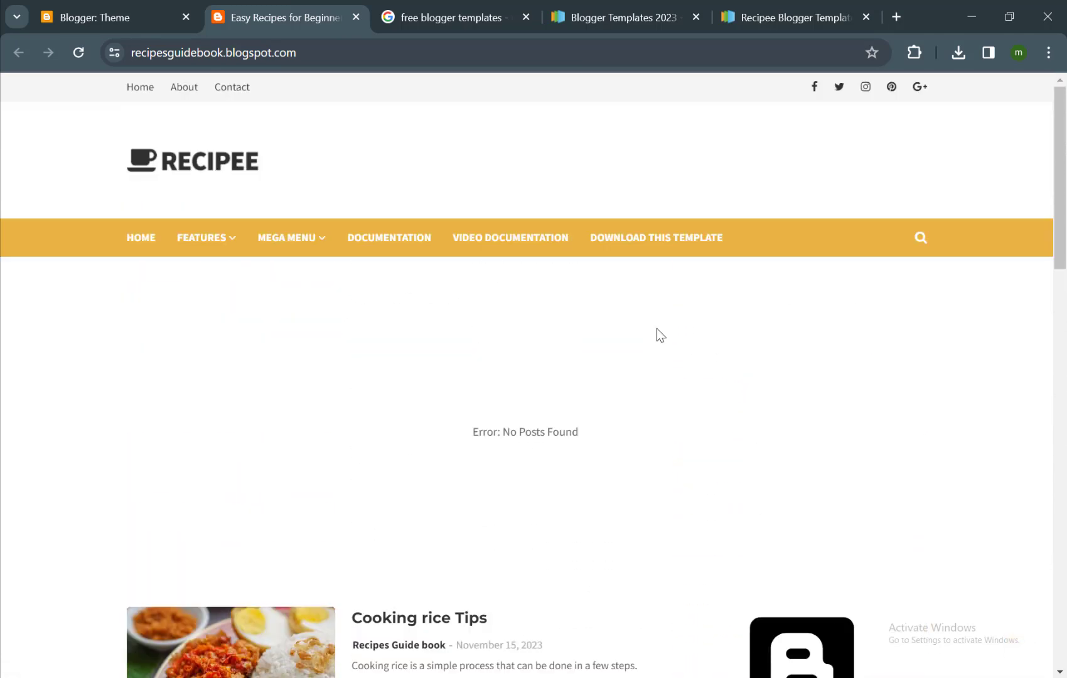
- Open the blog's Layout page and examine its Theme Options, Top Navigation, Social Top, Header Logo and Main Menu sections
key(ctrl+shift+Tab)
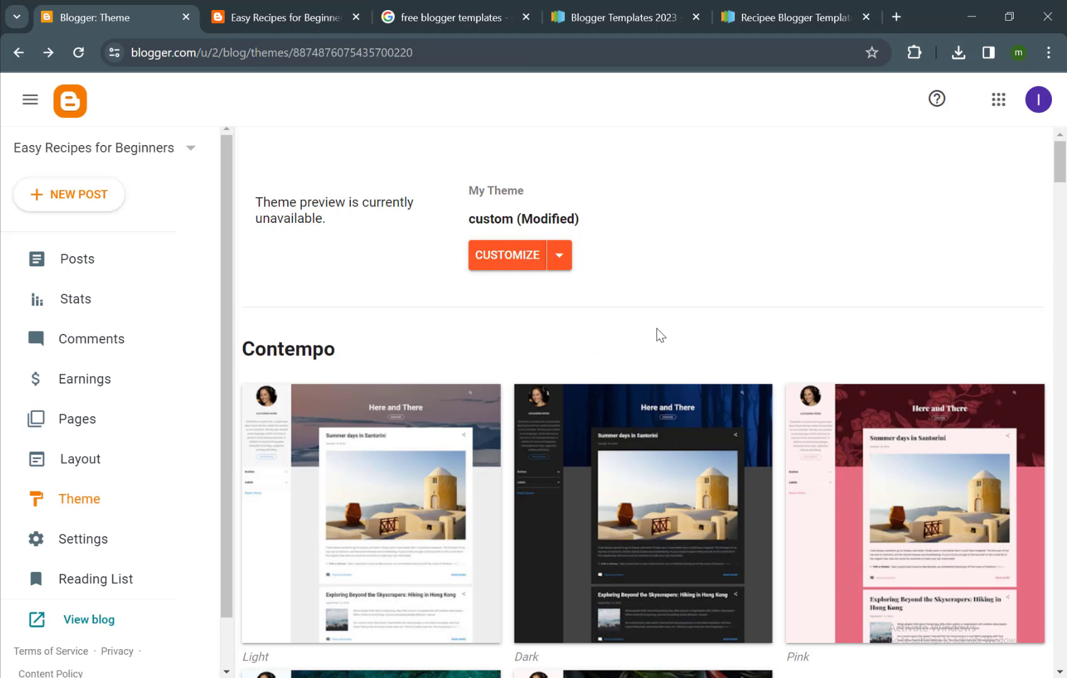
key(alt+Right)
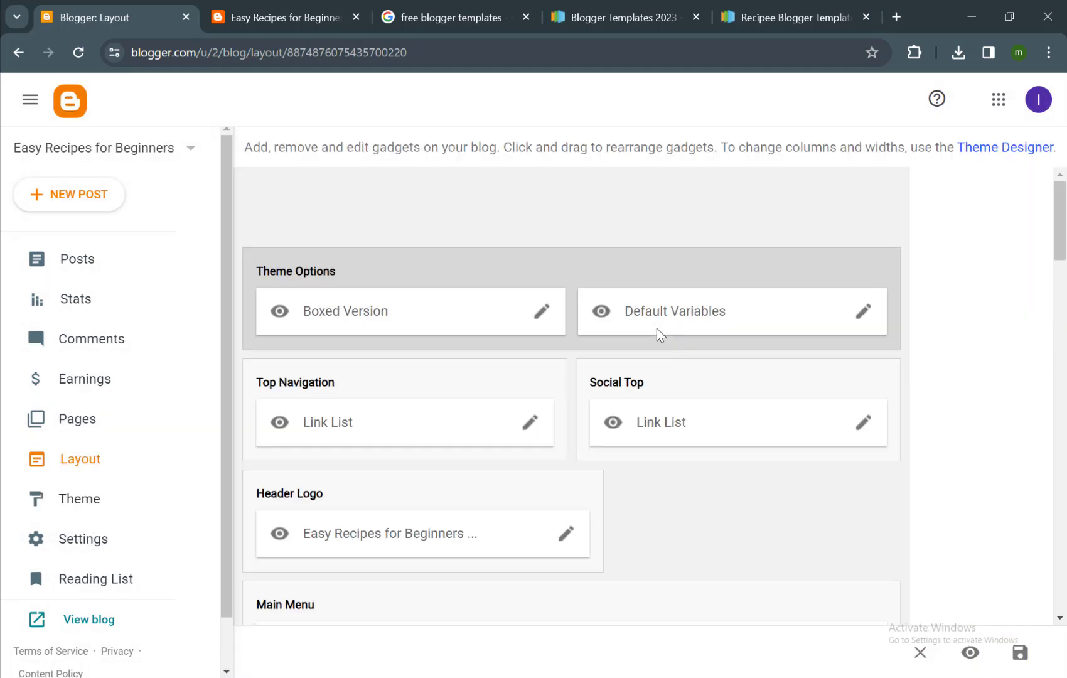
scroll(658, 329, down, 4)
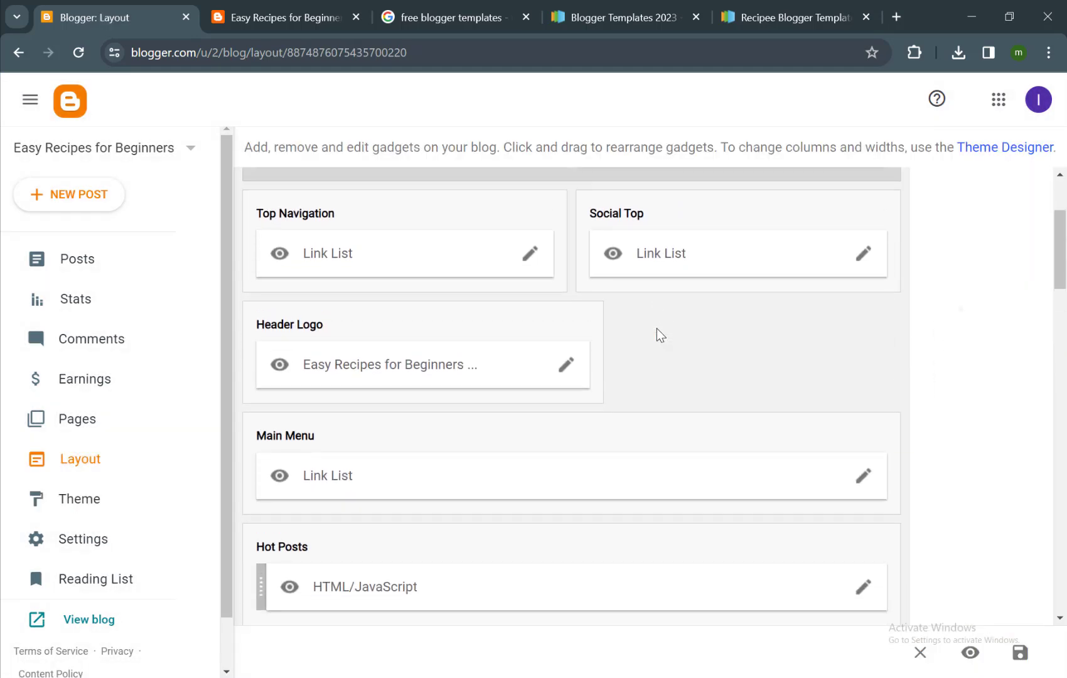
scroll(658, 329, up, 3)
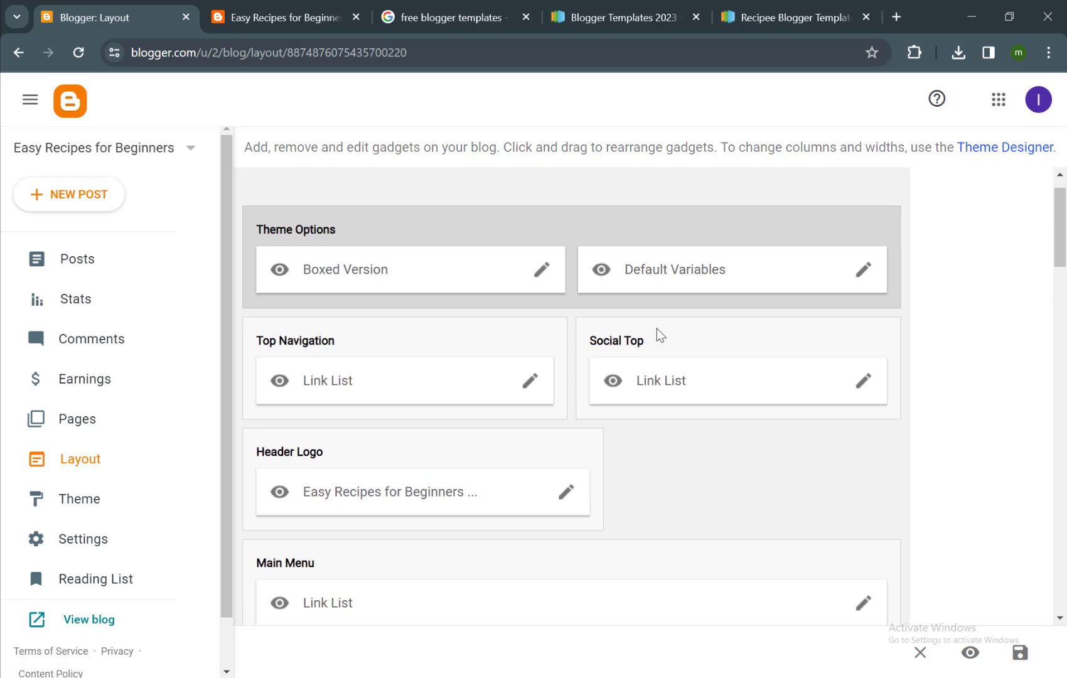
scroll(657, 329, down, 3)
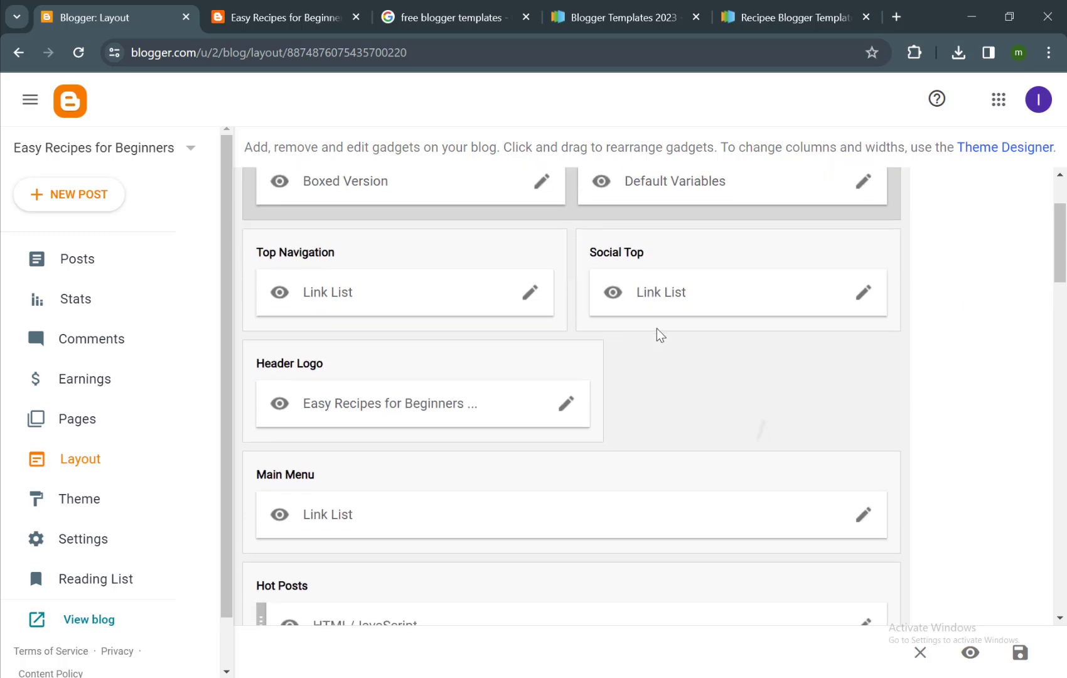
scroll(658, 329, up, 1)
scroll(657, 328, up, 1)
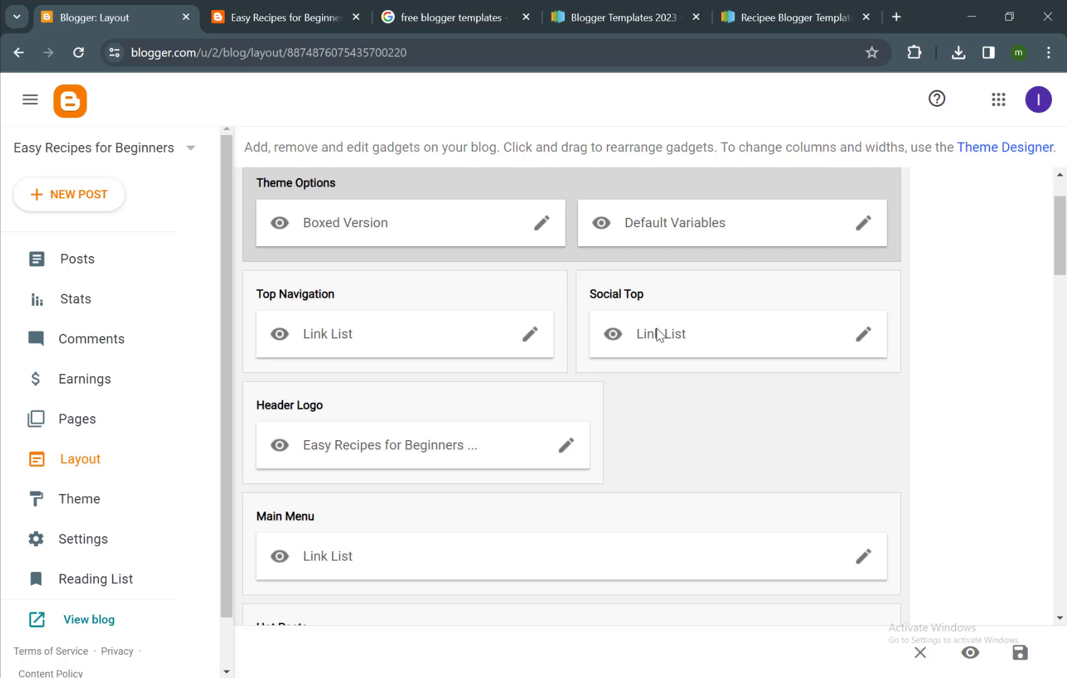
scroll(657, 331, down, 1)
scroll(658, 331, up, 1)
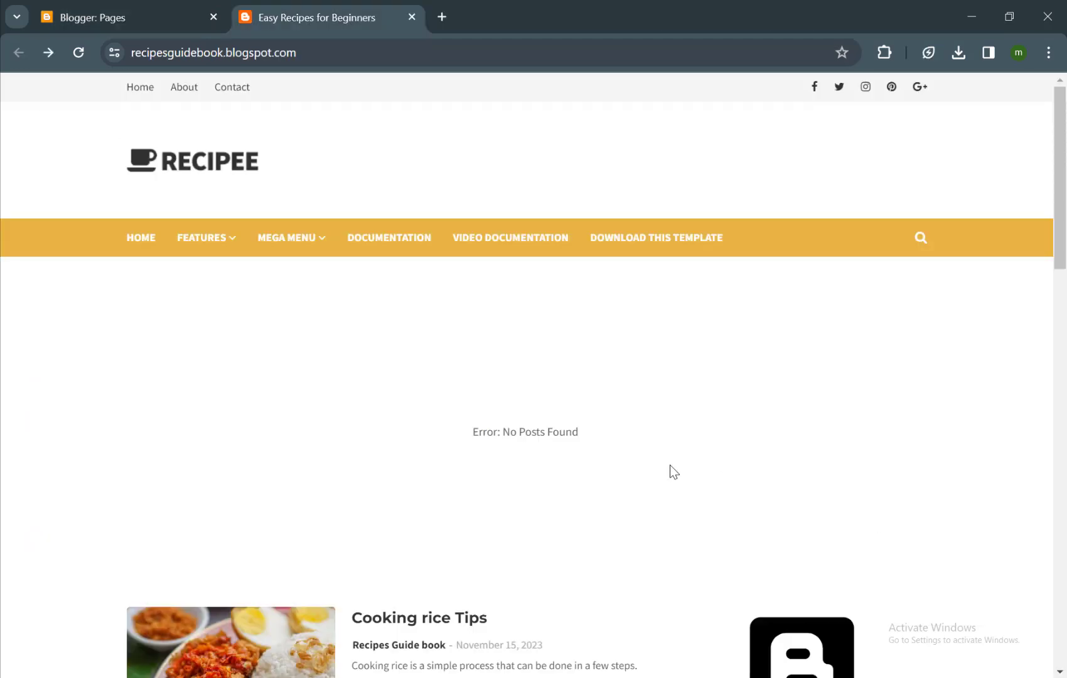
scroll(386, 512, down, 3)
scroll(386, 512, up, 3)
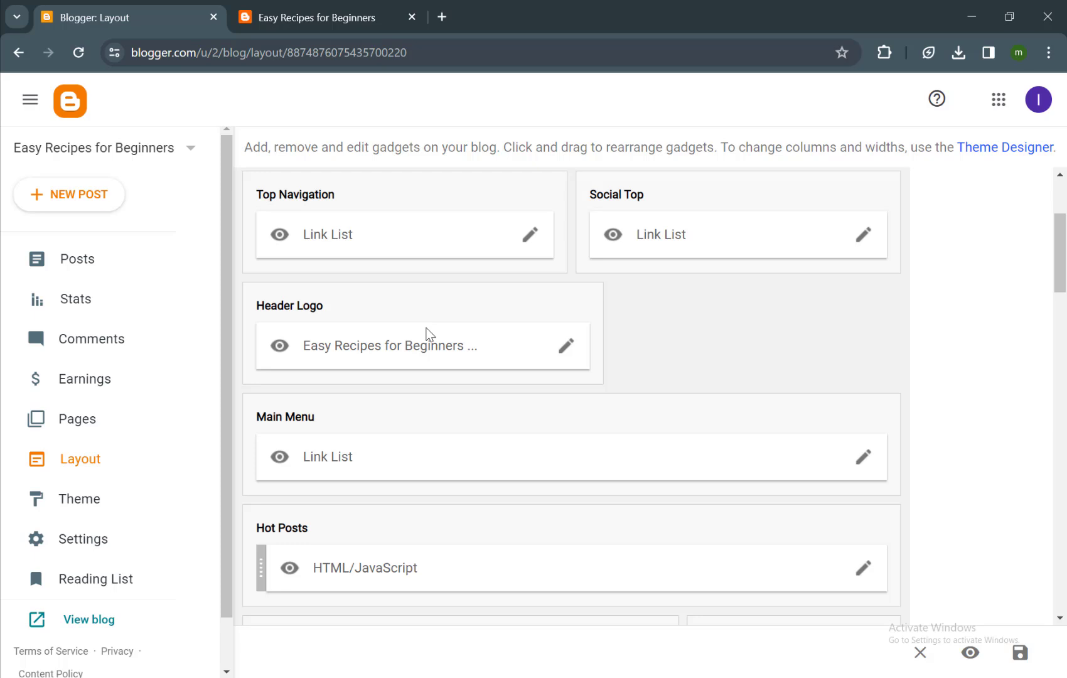
click(530, 234)
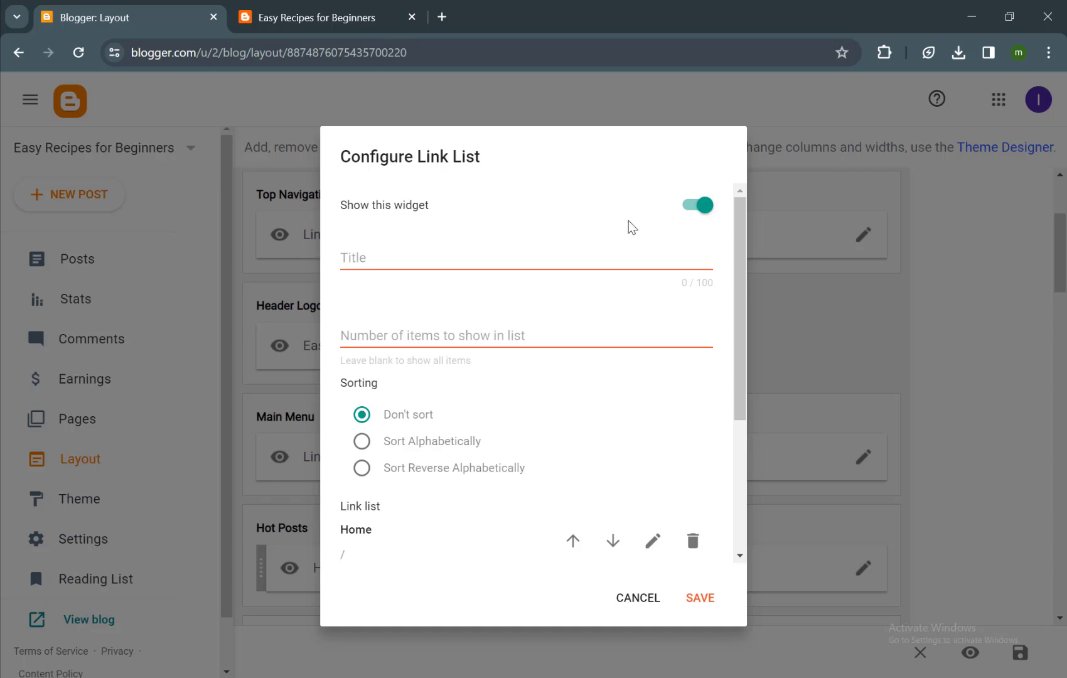
scroll(630, 226, down, 3)
scroll(512, 321, down, 1)
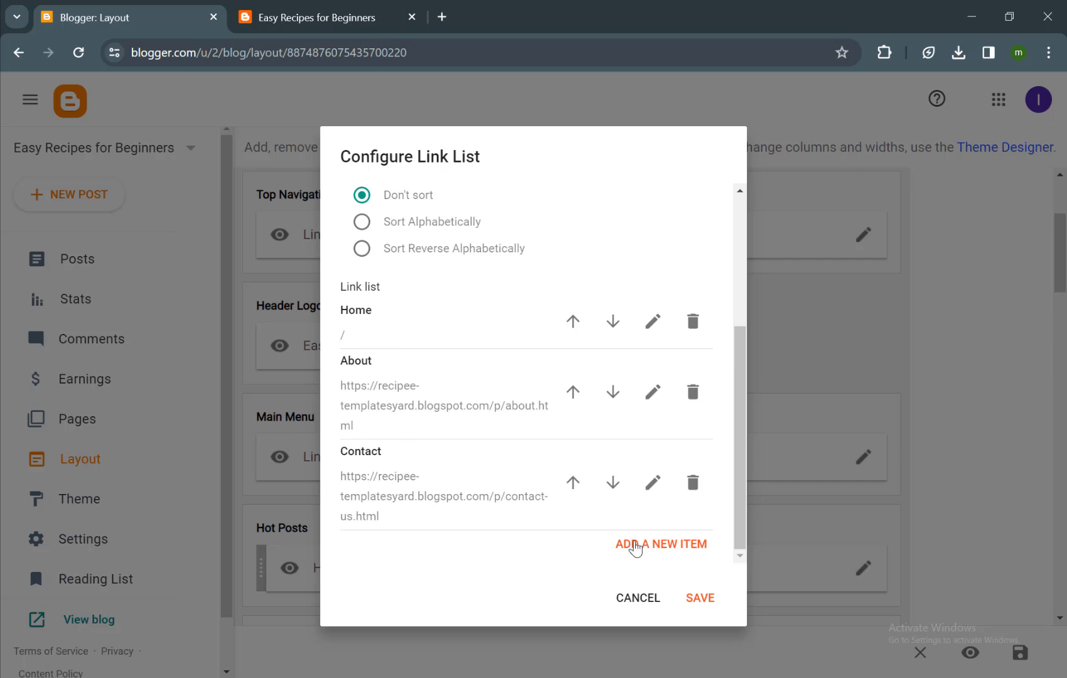
click(635, 547)
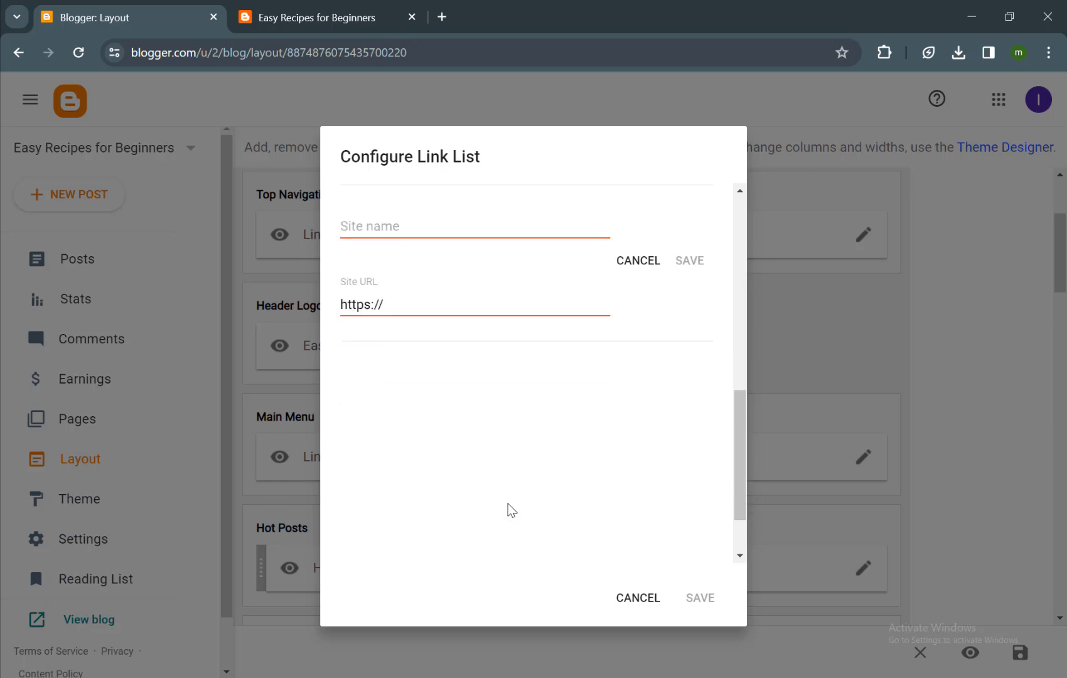
scroll(444, 339, up, 2)
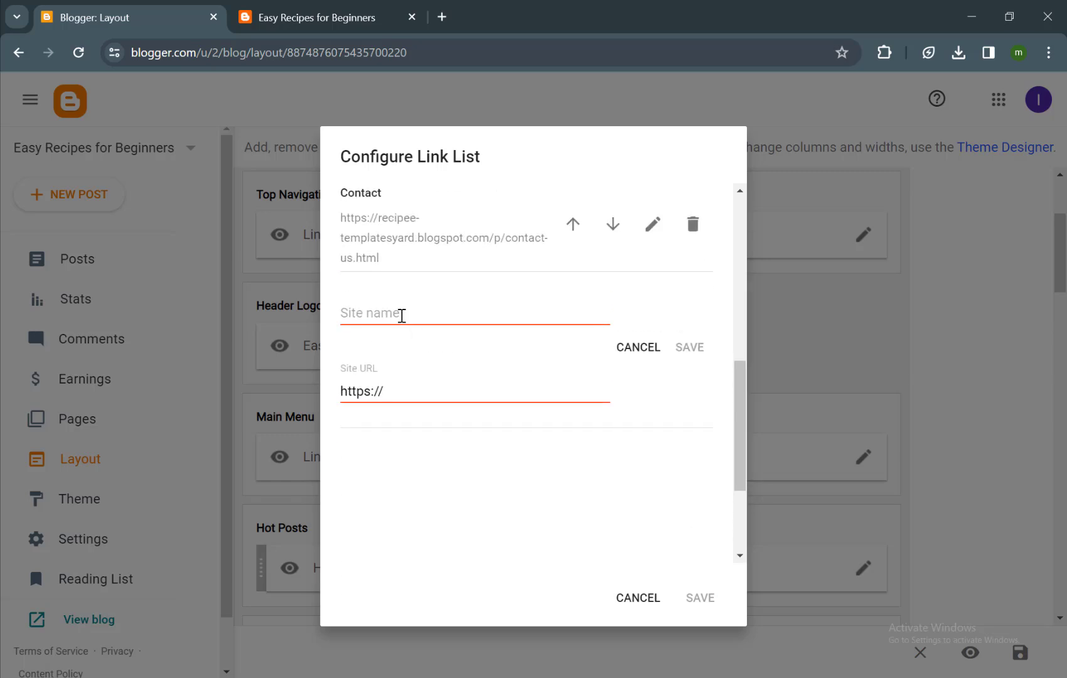
click(402, 315)
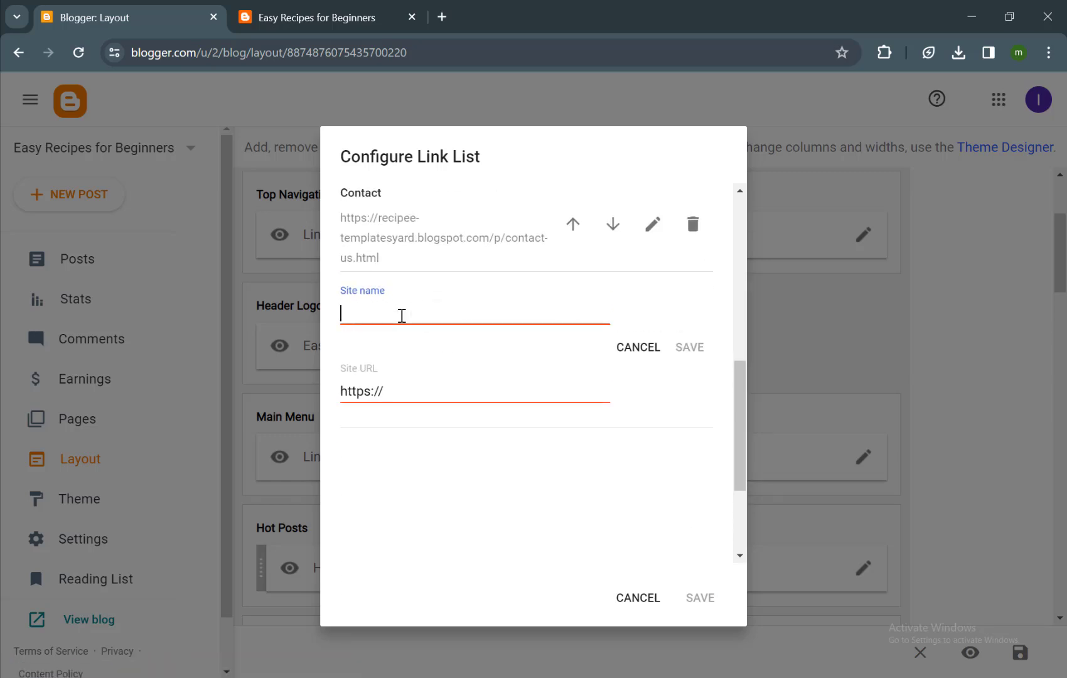
text(Privacy Policy)
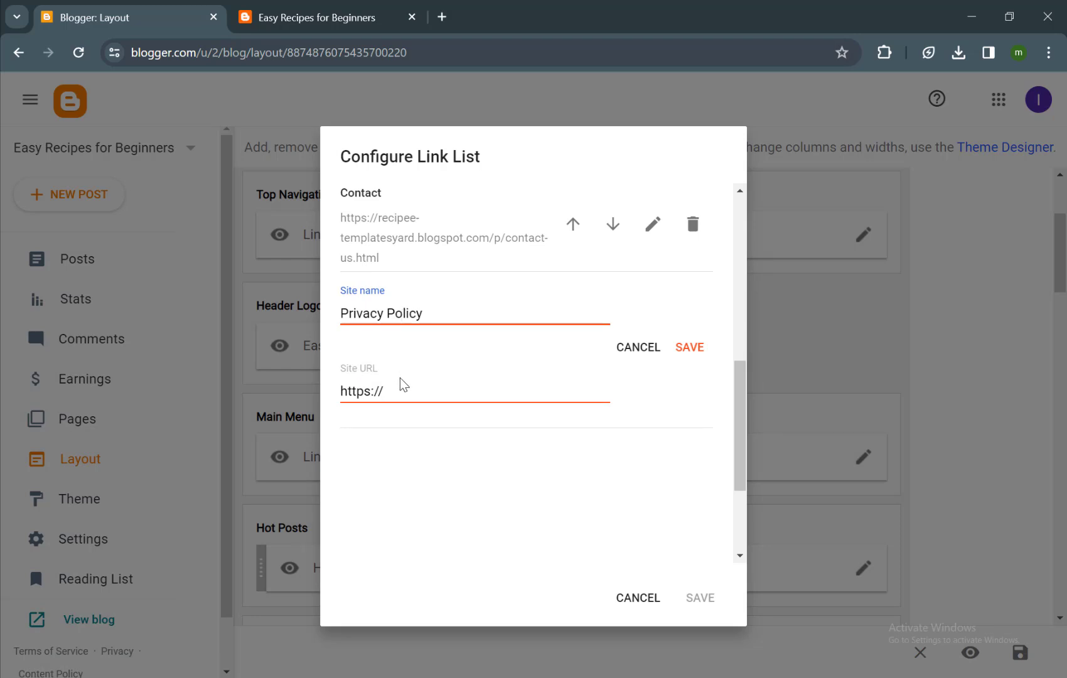
click(410, 396)
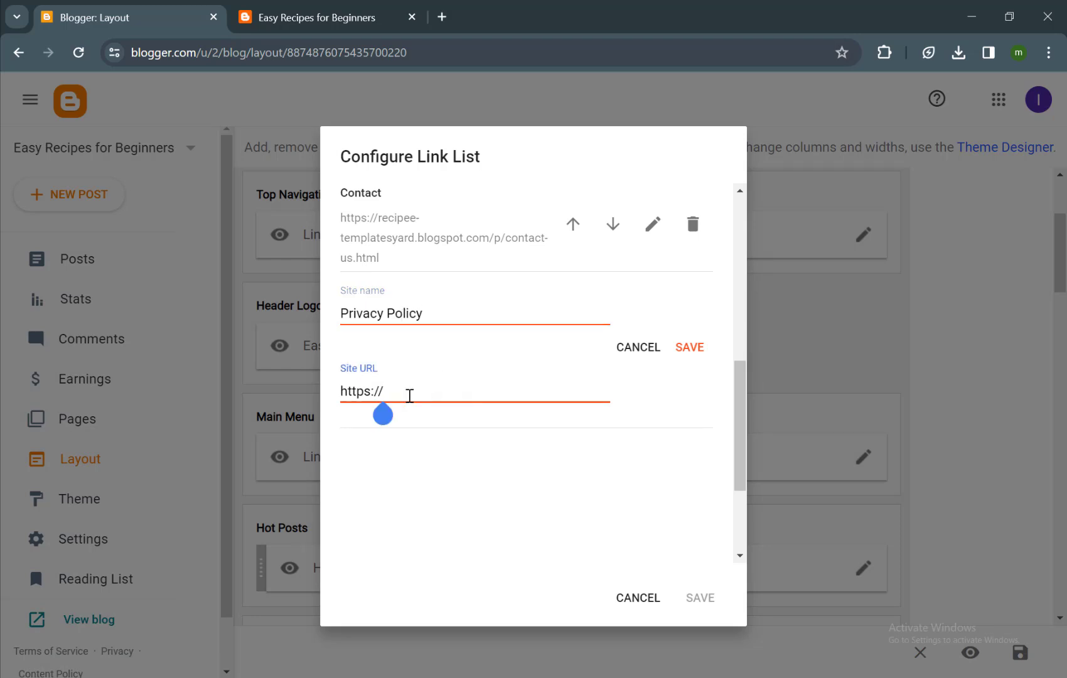
text(google.com)
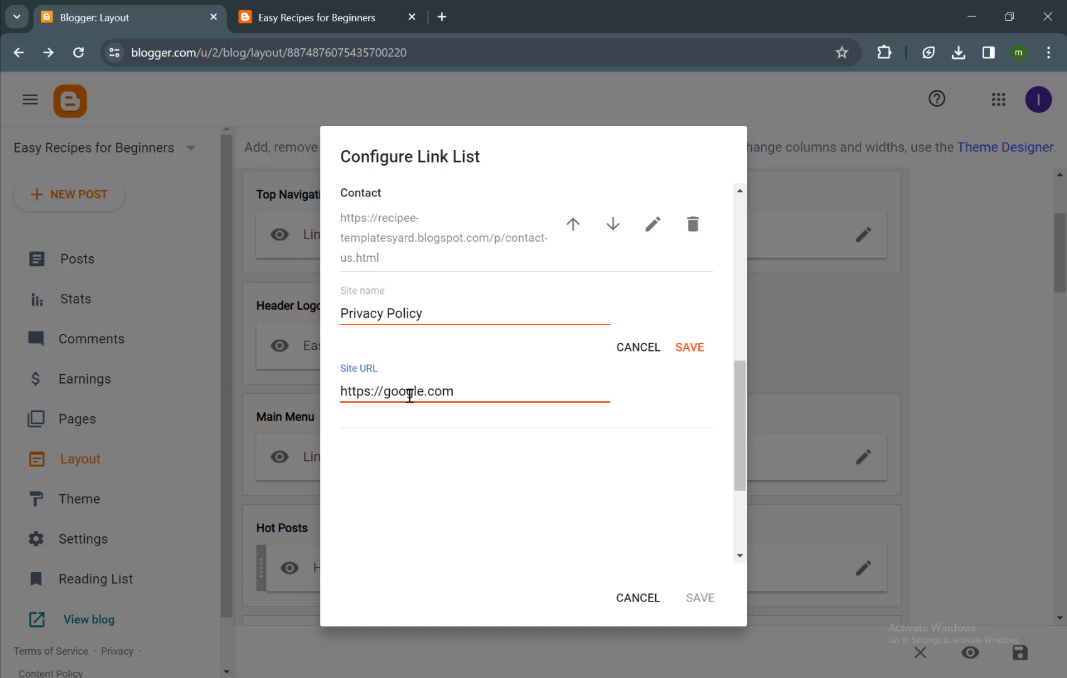
key(Return)
- Reload the live blog to check its top navigation links, and return to the Layout page
key(ctrl+Tab)
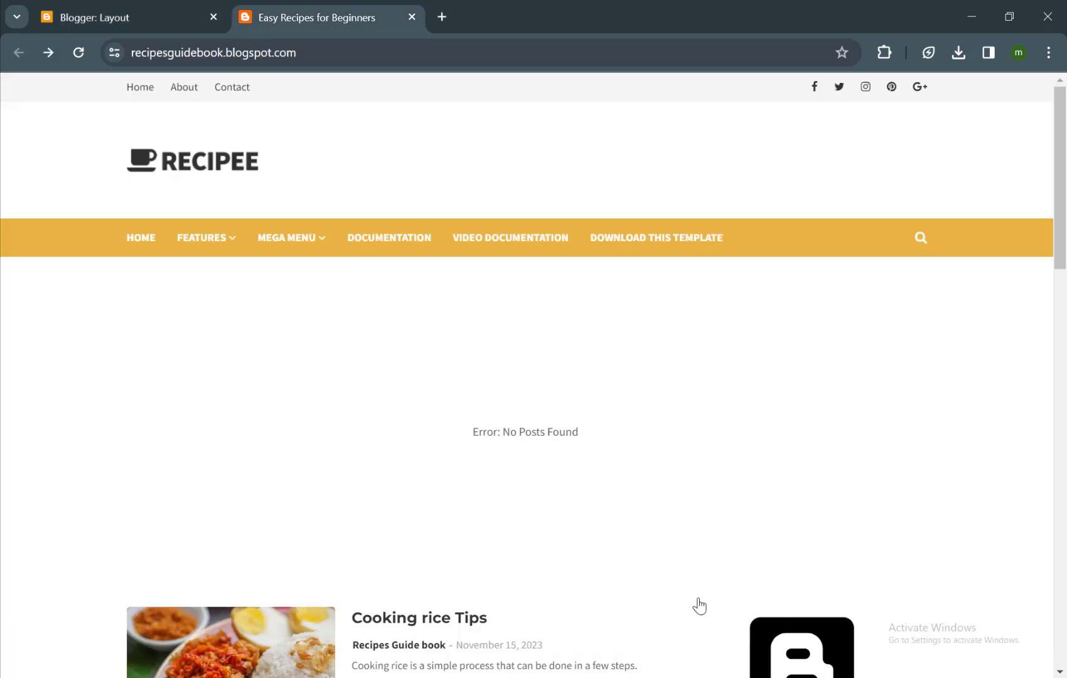
key(F5)
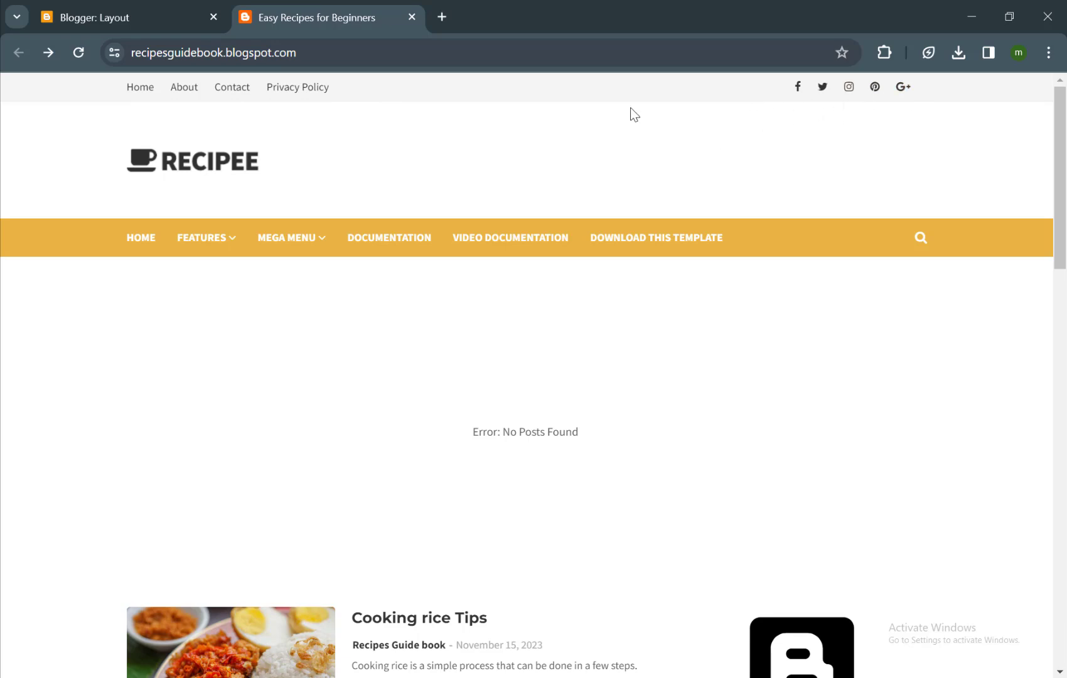
key(ctrl+shift+Tab)
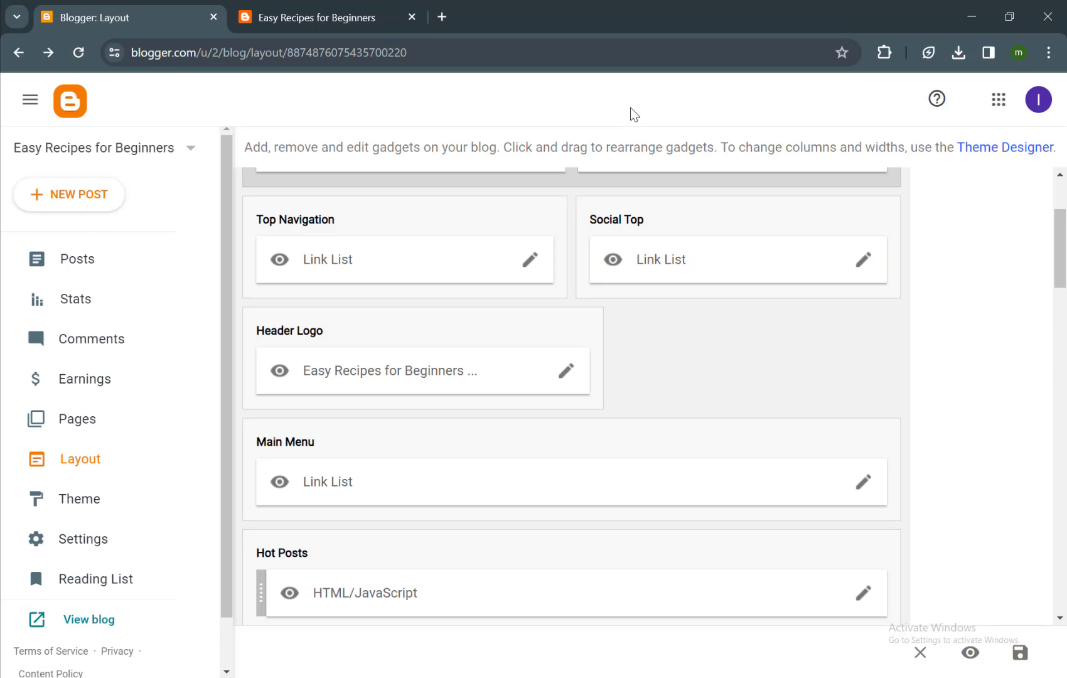
key(Return)
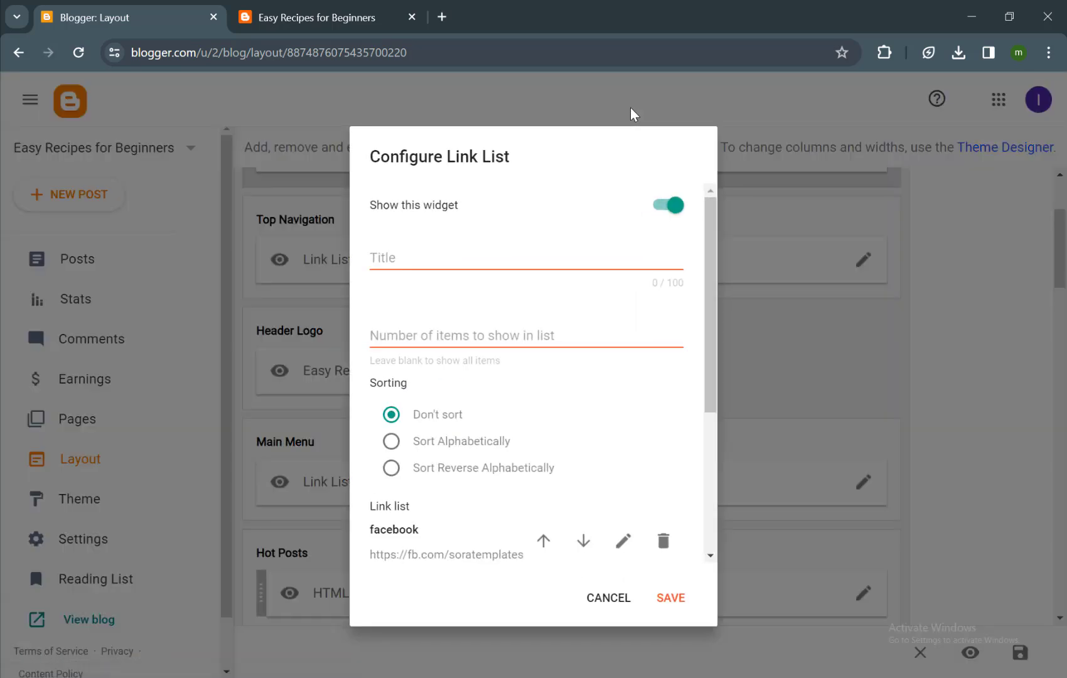
scroll(533, 373, down, 3)
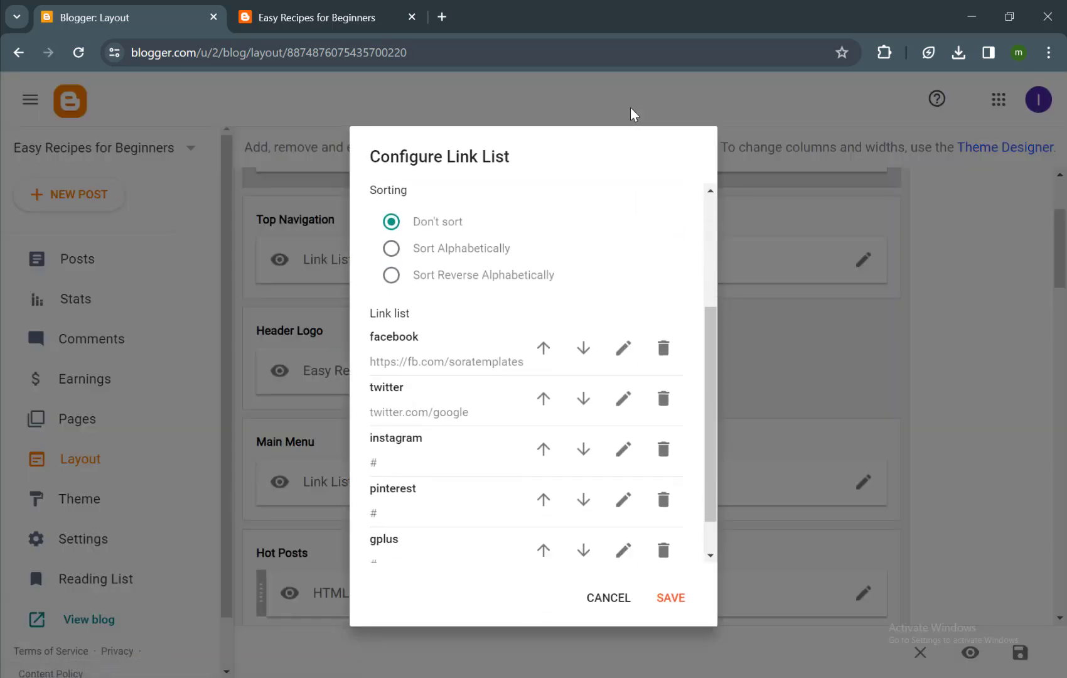
scroll(543, 500, down, 1)
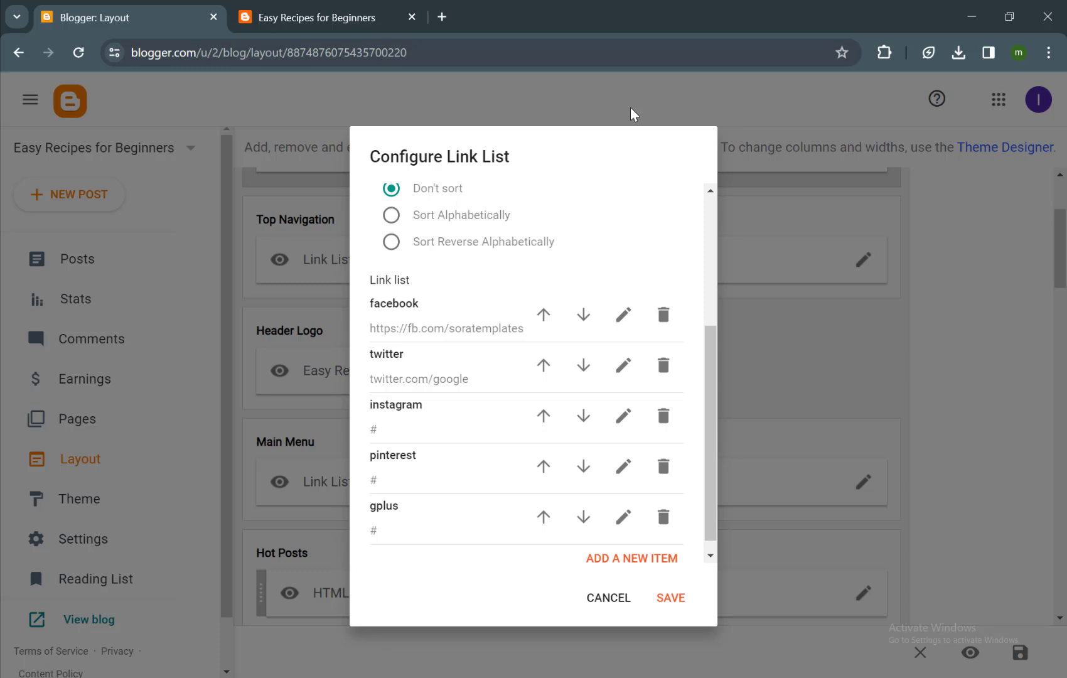
click(623, 315)
click(550, 411)
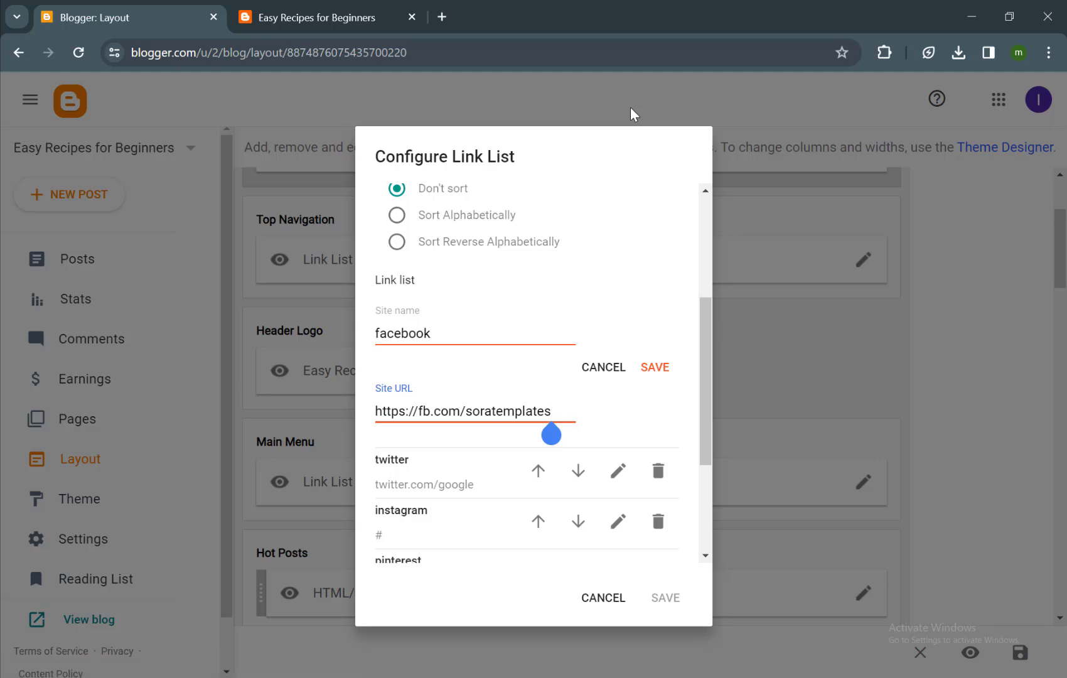
key(BackSpace)
key(BackSpace)
key(BackSpace)
key(BackSpace)
key(BackSpace)
key(BackSpace)
key(BackSpace)
key(BackSpace)
key(BackSpace)
key(BackSpace)
key(BackSpace)
key(BackSpace)
key(BackSpace)
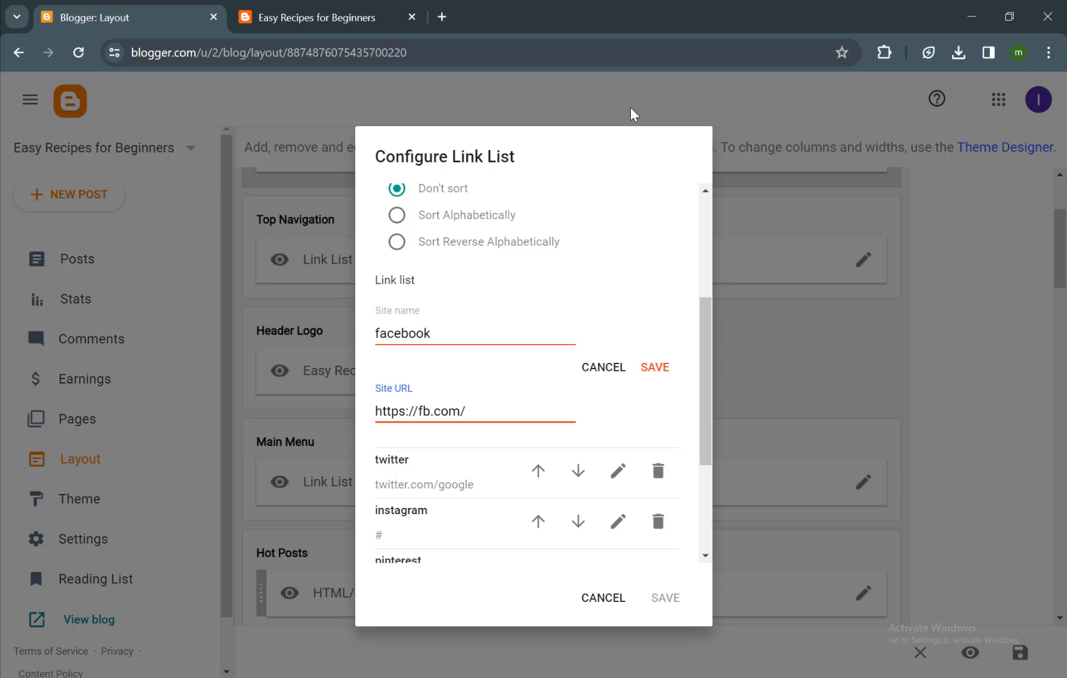
key(Return)
key(Return)
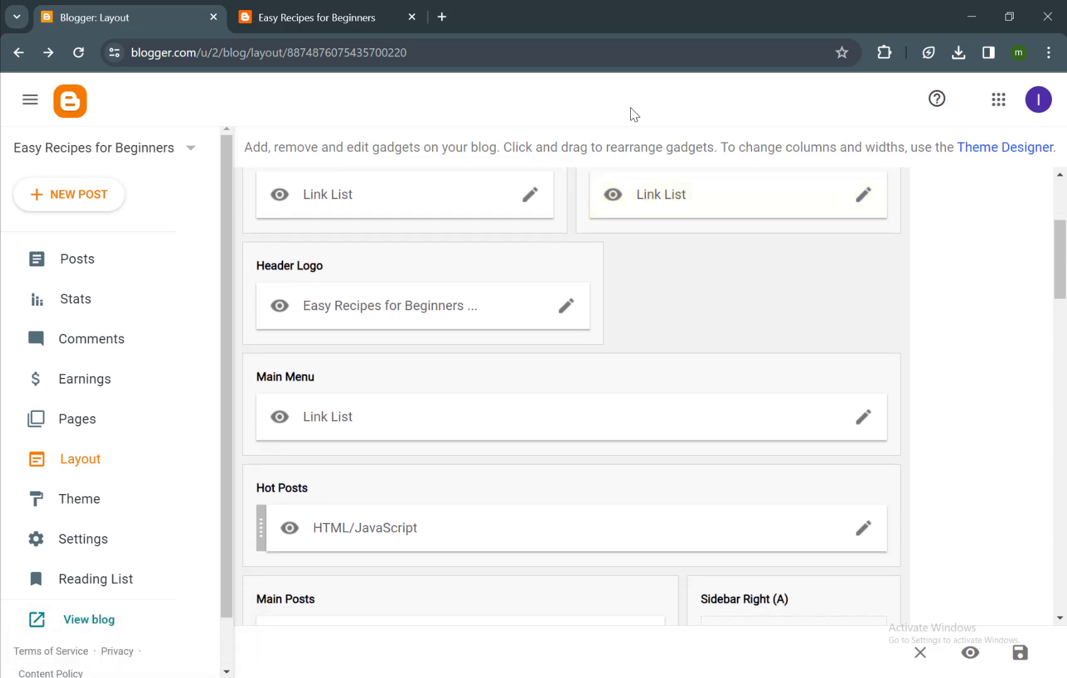
- Check the logo on the live blog, open the Header Logo gadget for editing and set its image source to upload from computer
key(ctrl+Tab)
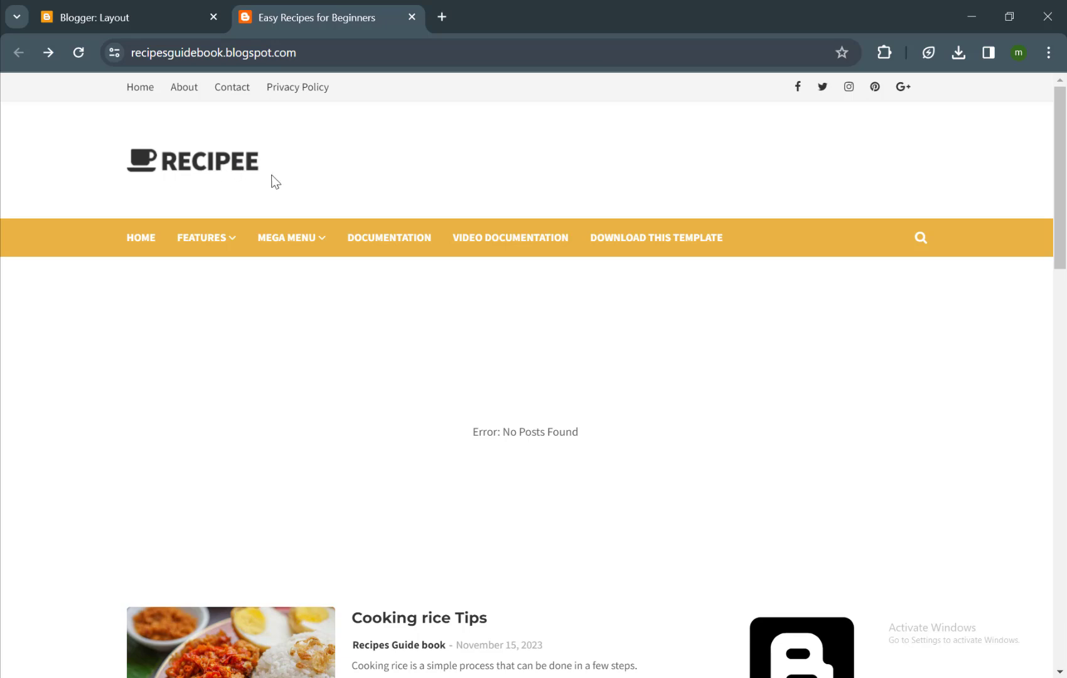
key(ctrl+shift+Tab)
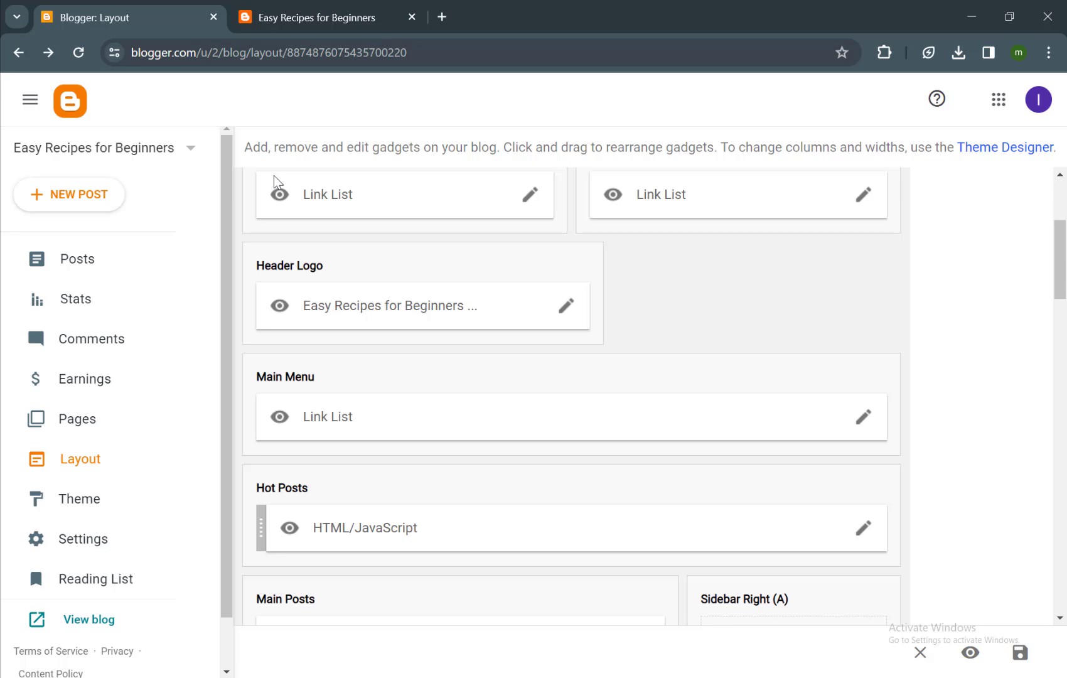
click(566, 306)
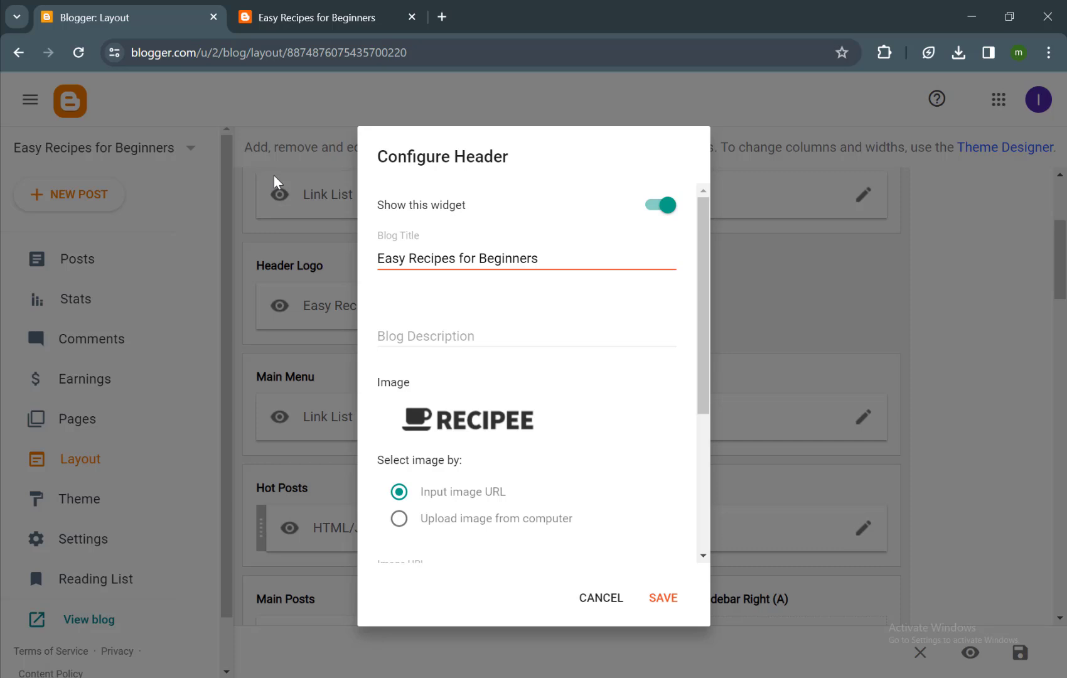
key(Tab)
key(Tab)
key(Tab)
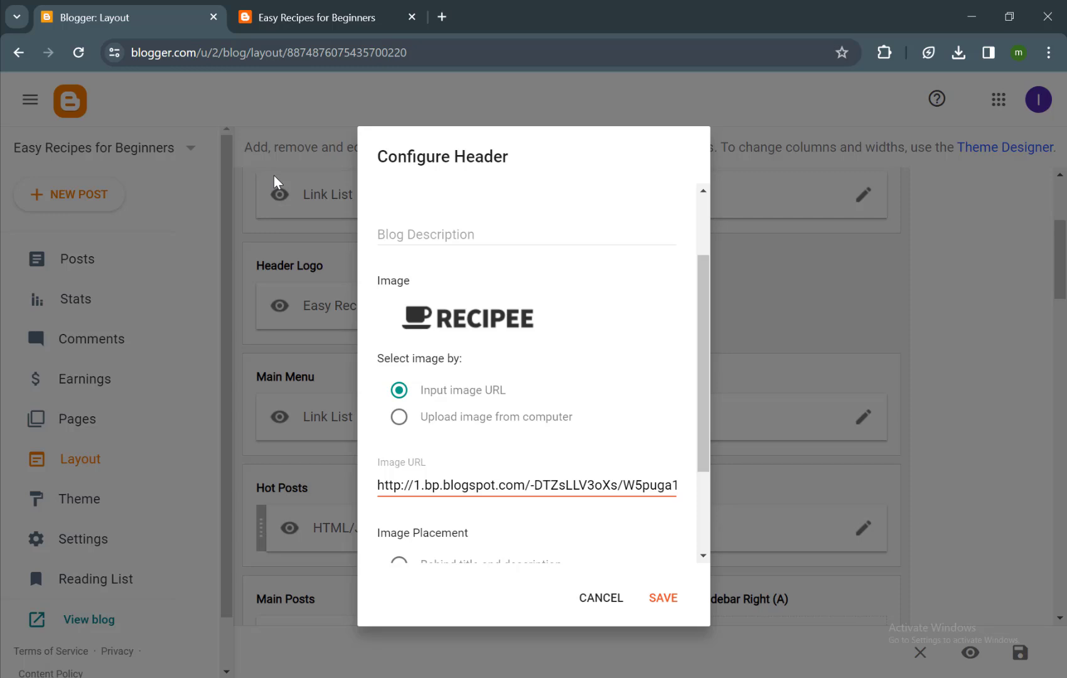
key(shift+Tab)
key(Down)
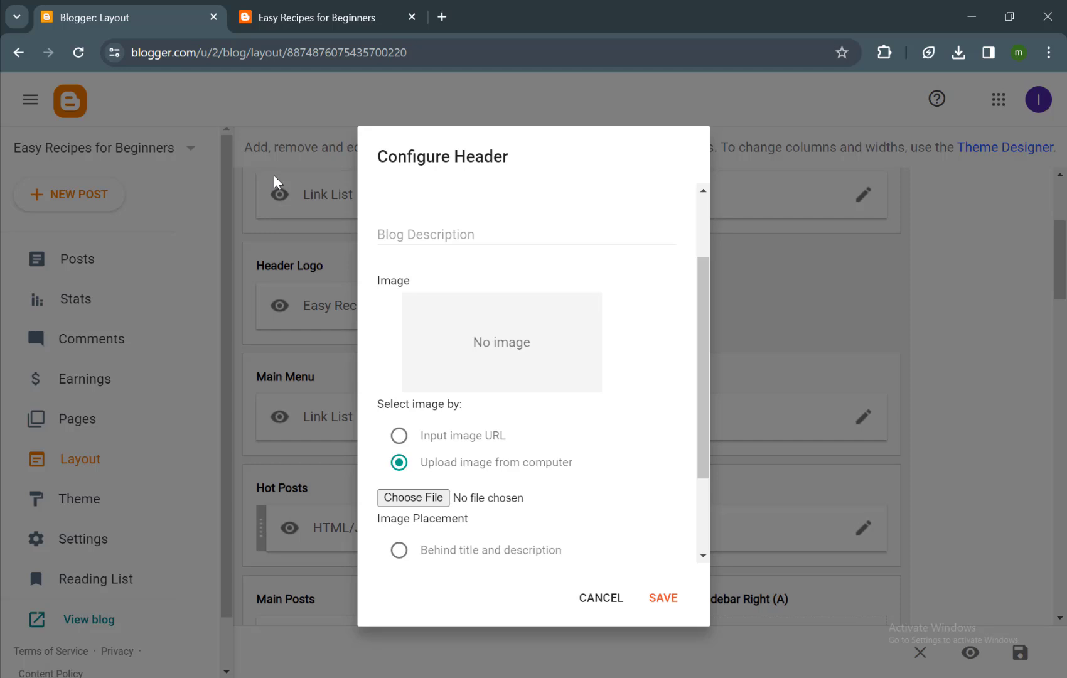
- Upload Frame 72.png from the Downloads folder as the header logo image and save the header
key(Tab)
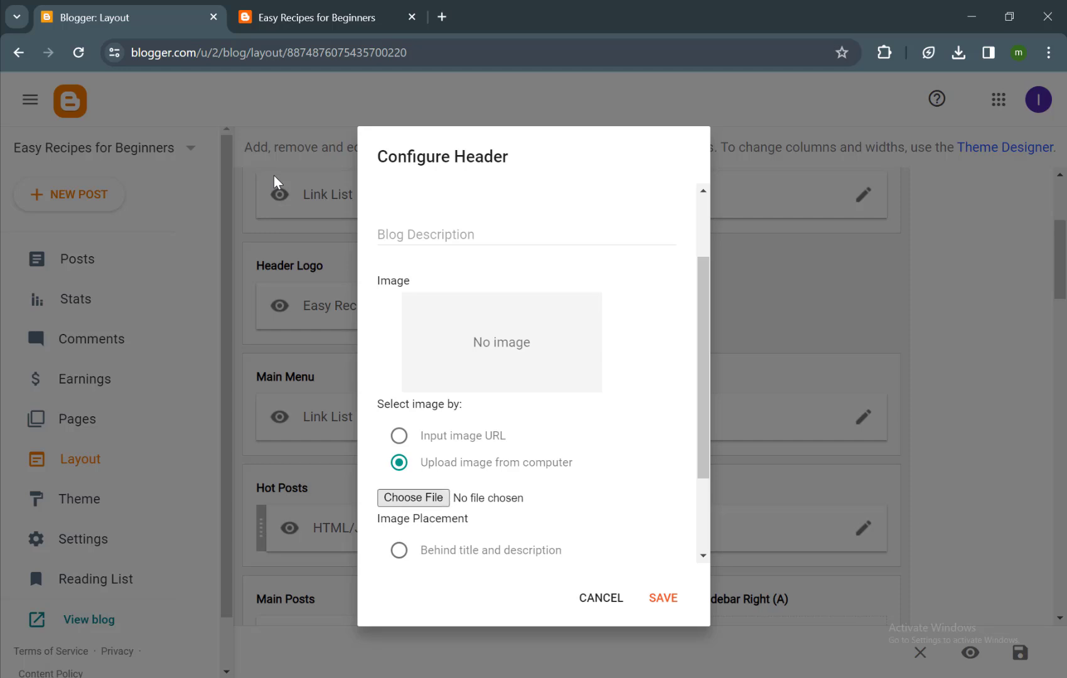
key(space)
key(shift+Tab)
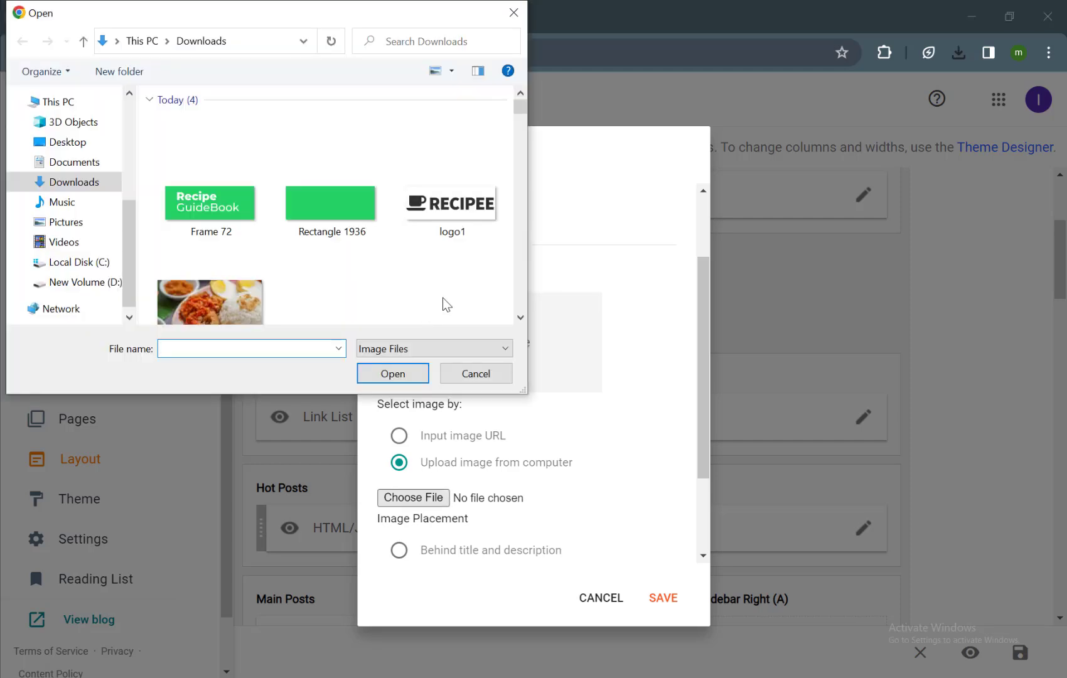
key(Right)
key(Return)
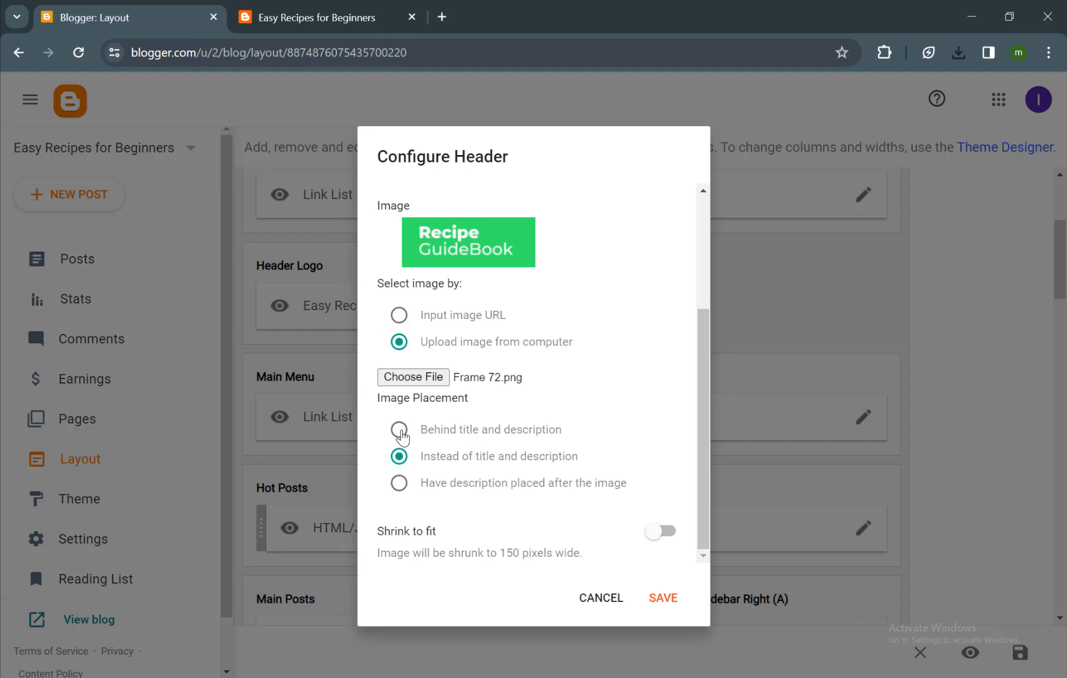
scroll(477, 374, up, 3)
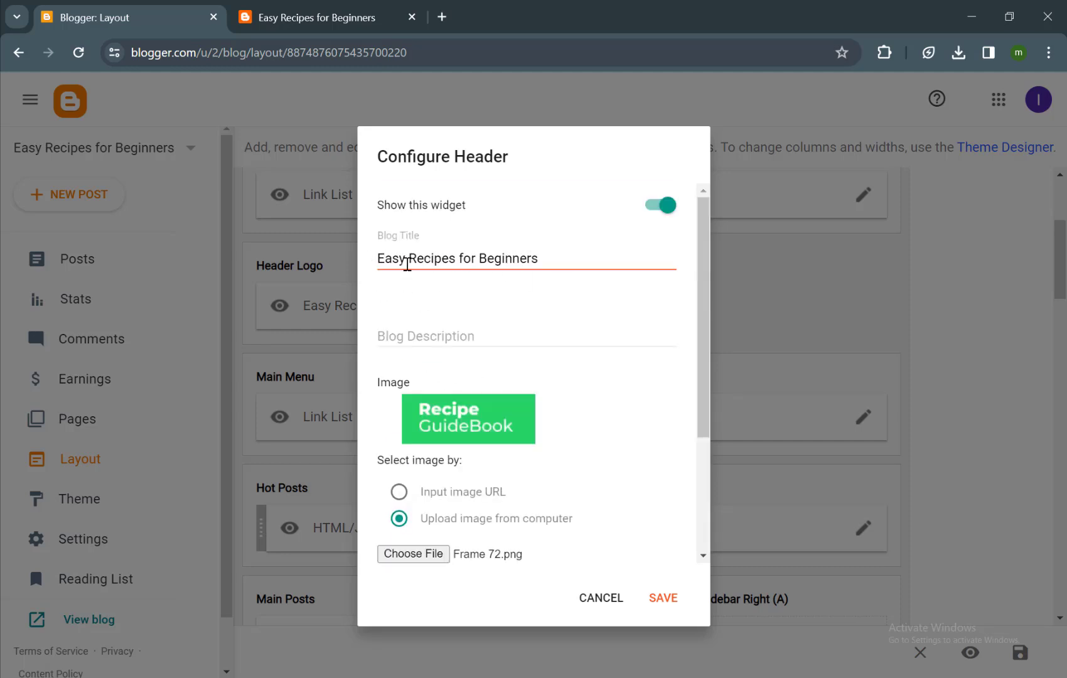
scroll(483, 286, down, 3)
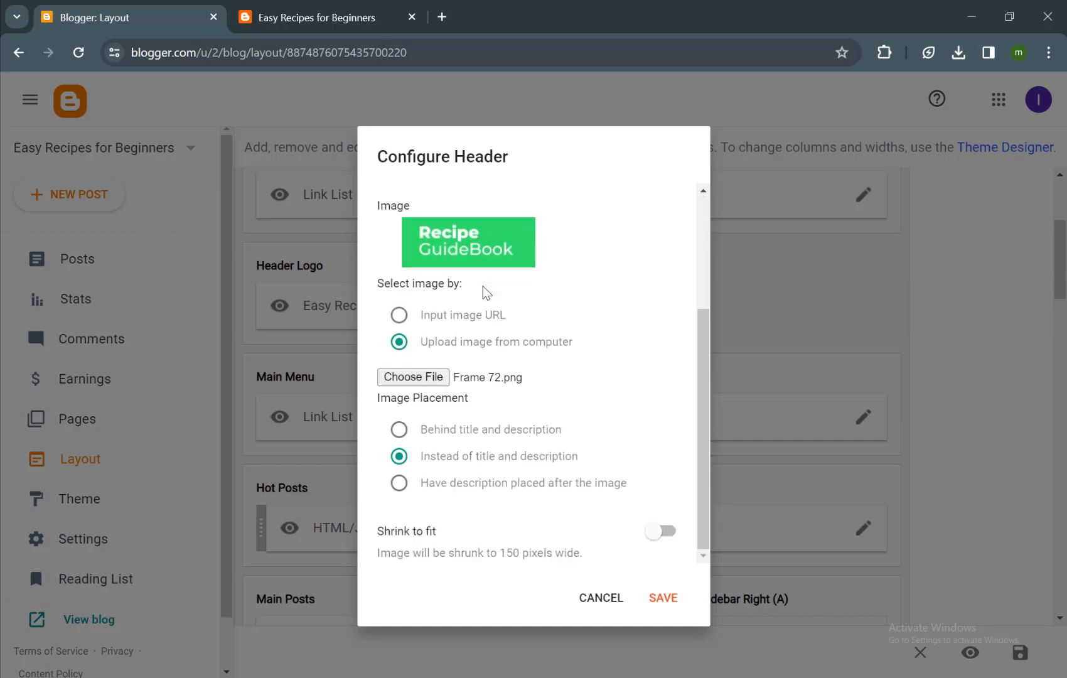
click(664, 598)
- Reload the live blog and examine the header logo, the posts, and the main menu's Features and Multi DropDown submenus
key(ctrl+Tab)
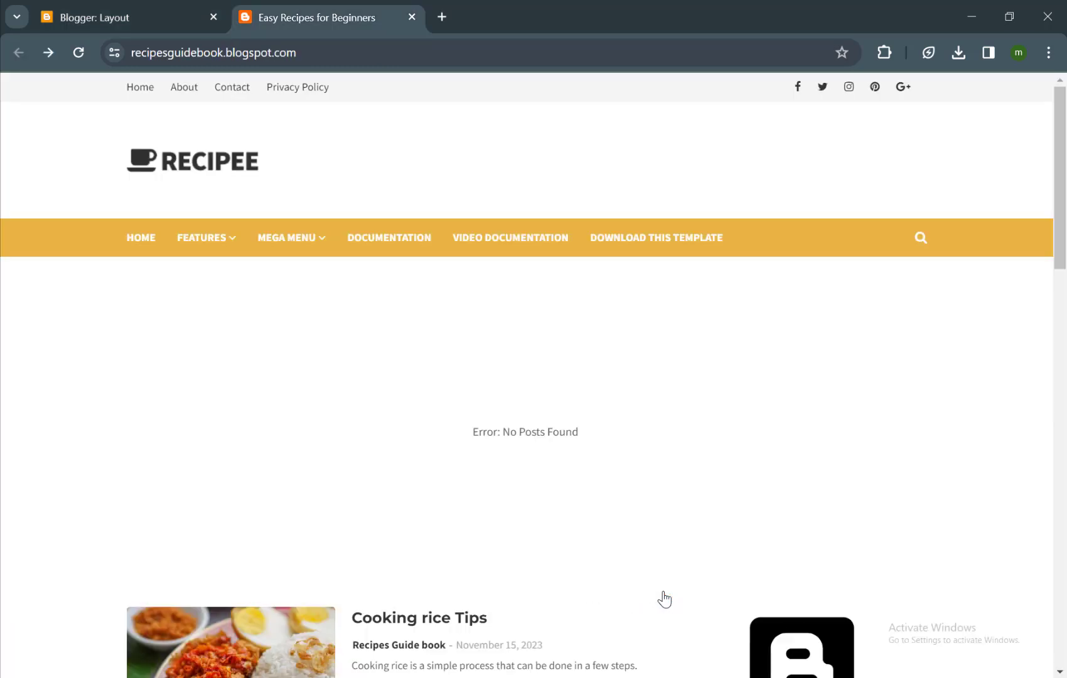
key(F5)
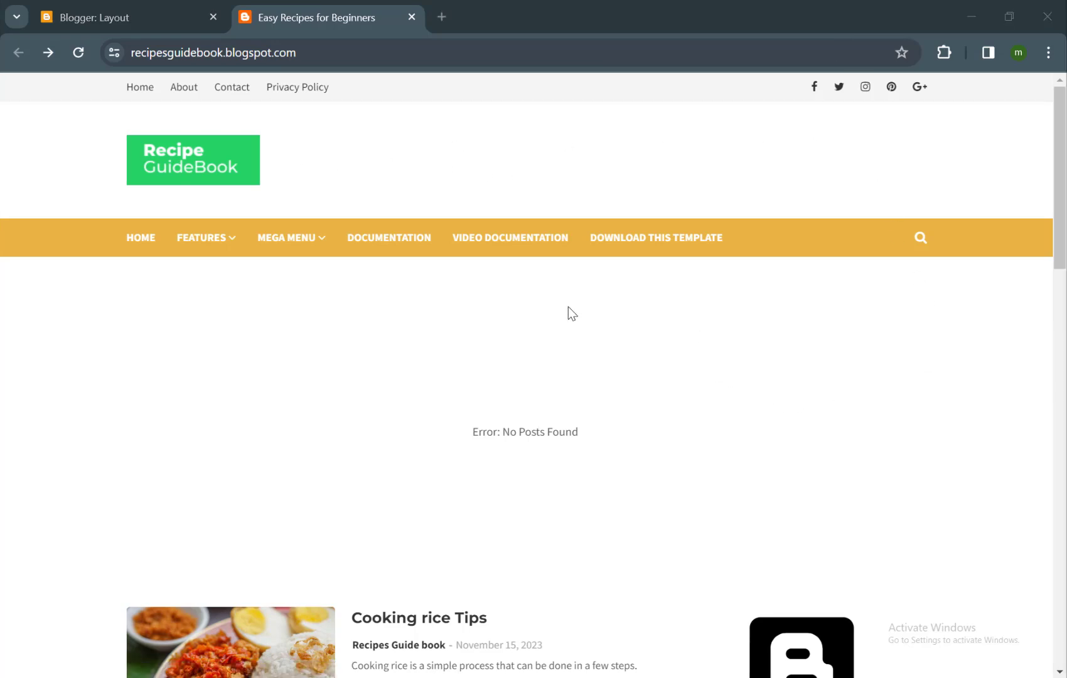
scroll(298, 400, down, 4)
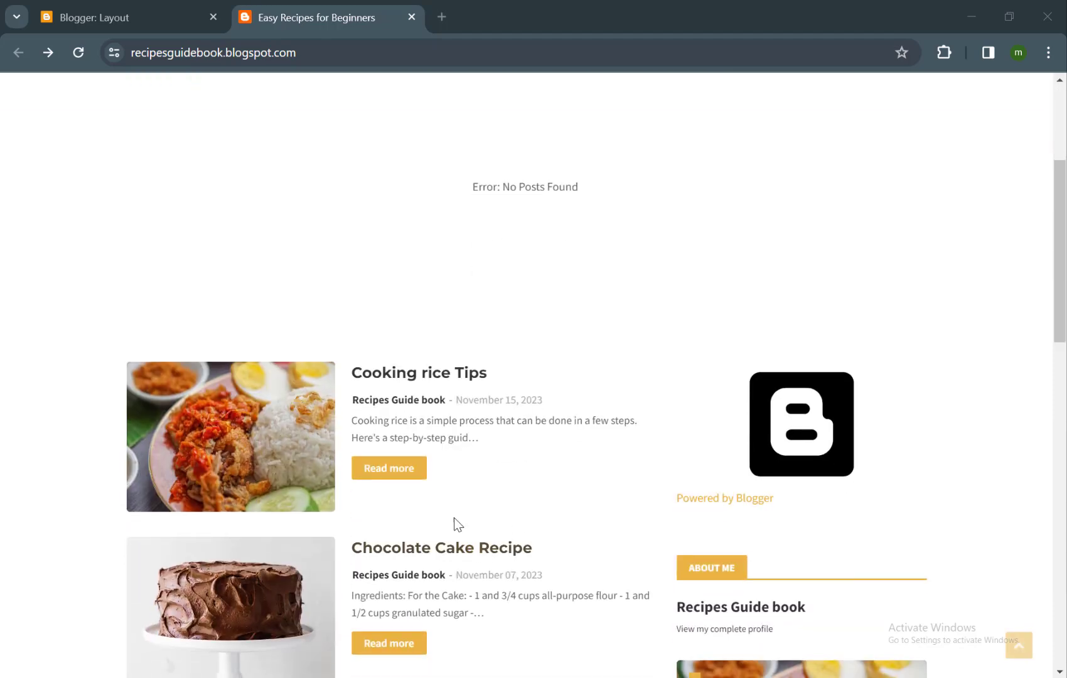
scroll(652, 323, up, 3)
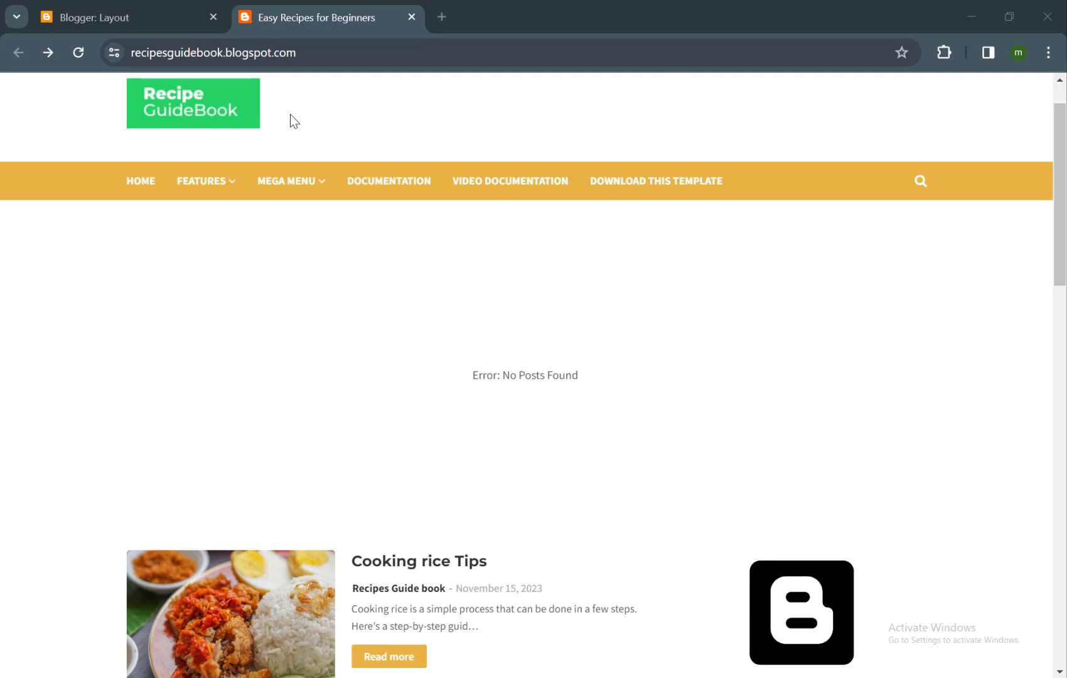
scroll(290, 400, down, 3)
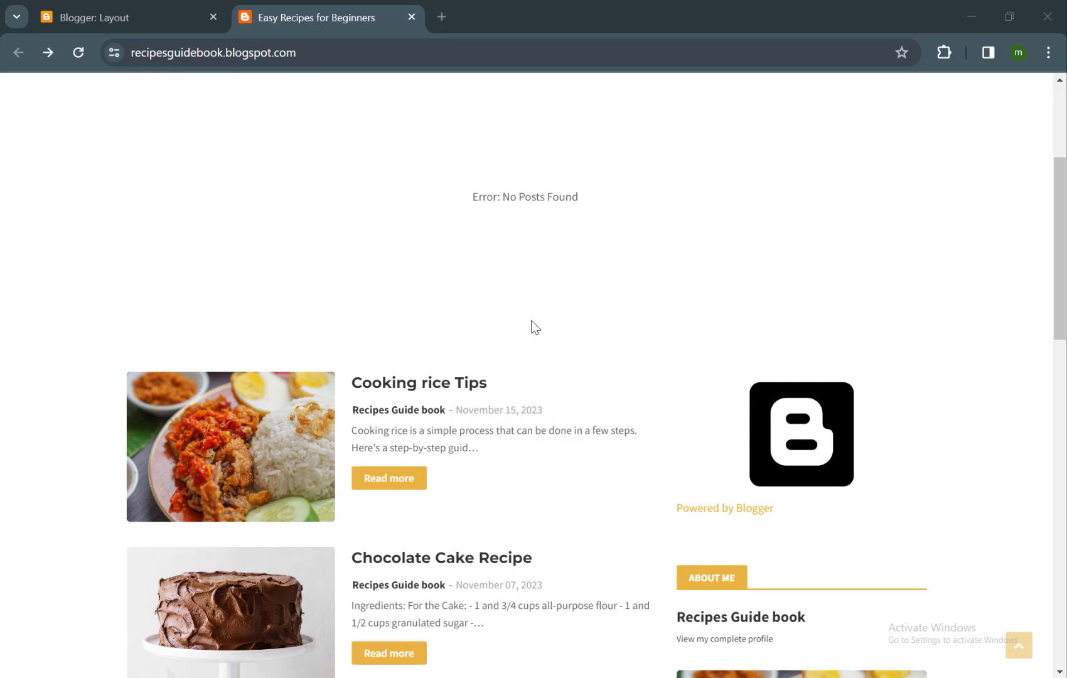
scroll(533, 327, up, 3)
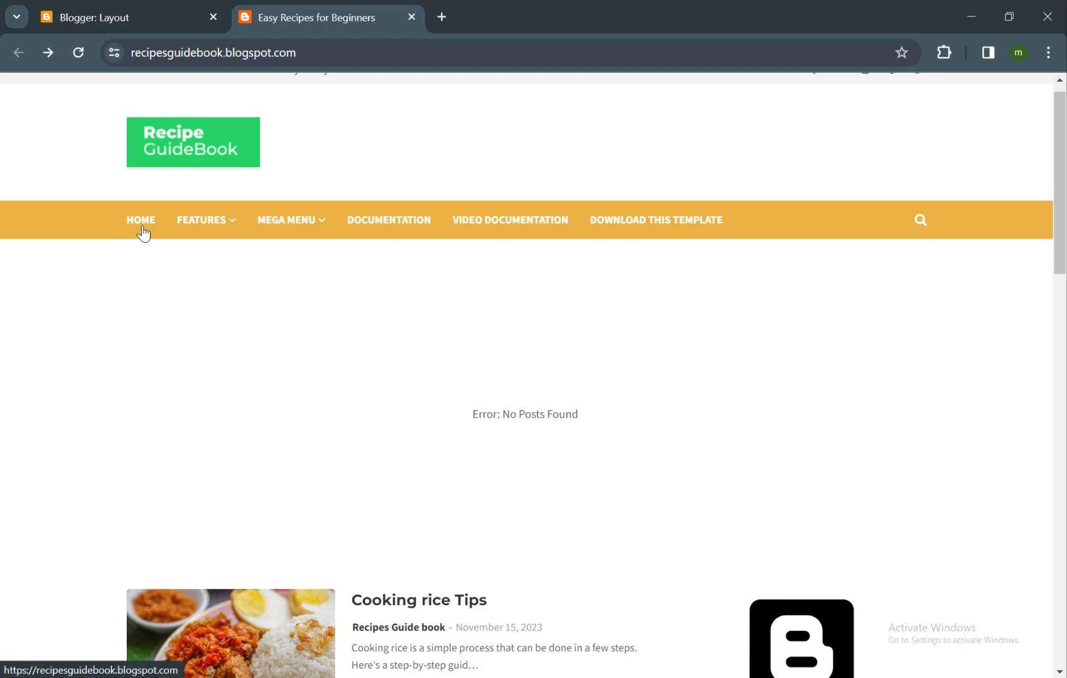
mouse_move(205, 233)
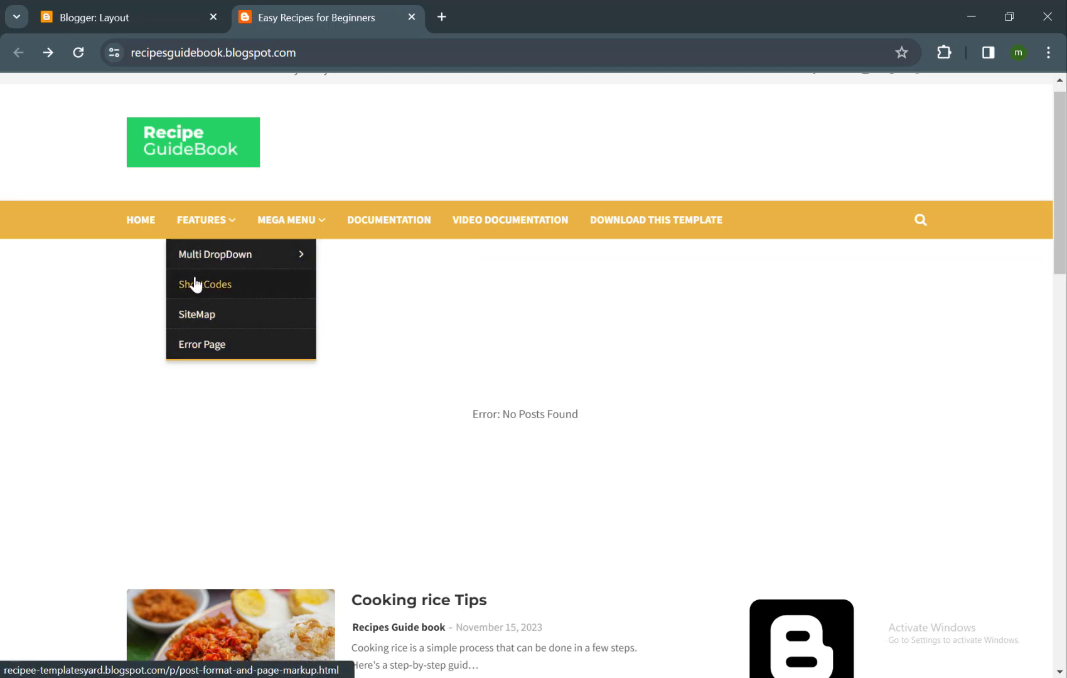
mouse_move(195, 260)
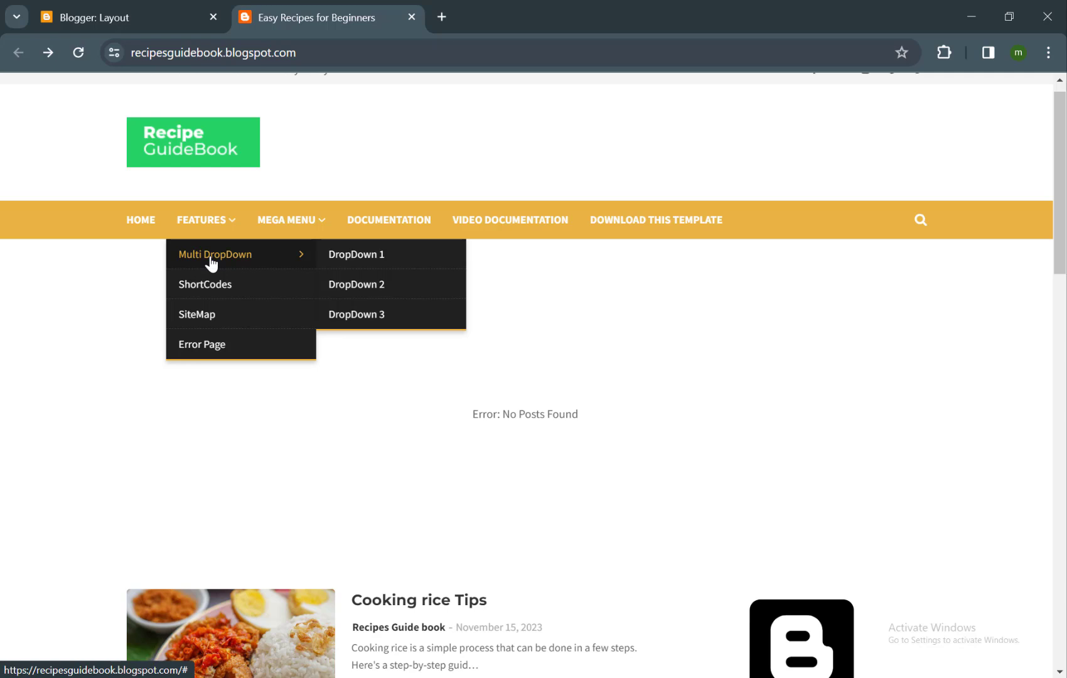
scroll(339, 110, up, 1)
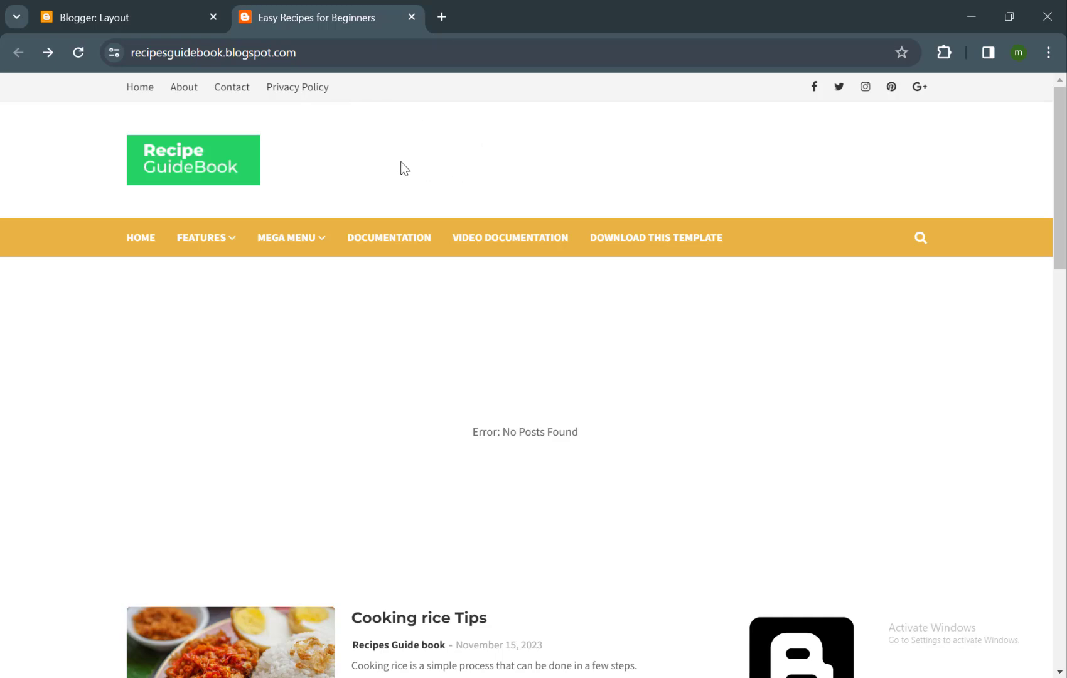
- Open the Main Menu link list on the Layout page and delete all of its existing items
key(ctrl+shift+Tab)
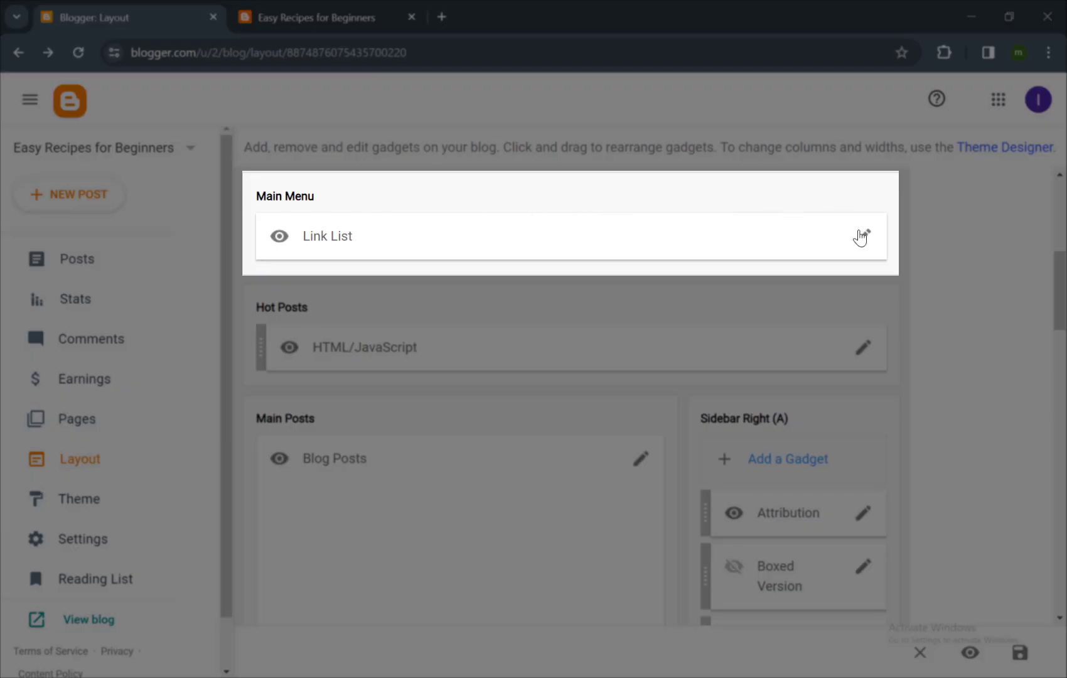
click(864, 239)
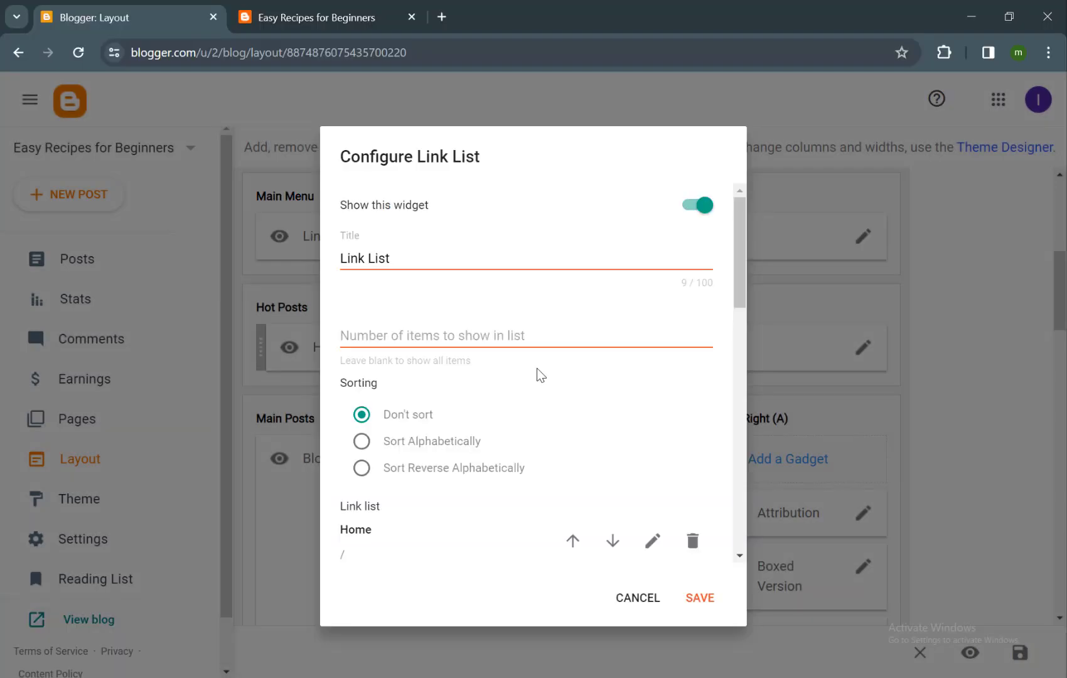
scroll(539, 376, down, 2)
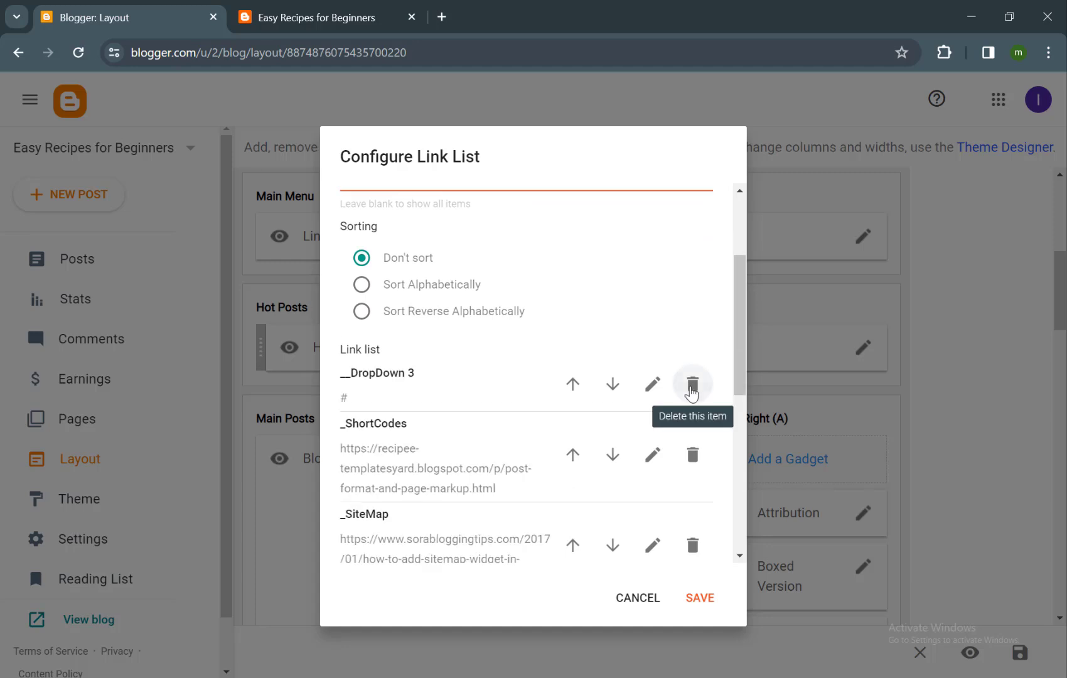
click(690, 388)
click(691, 394)
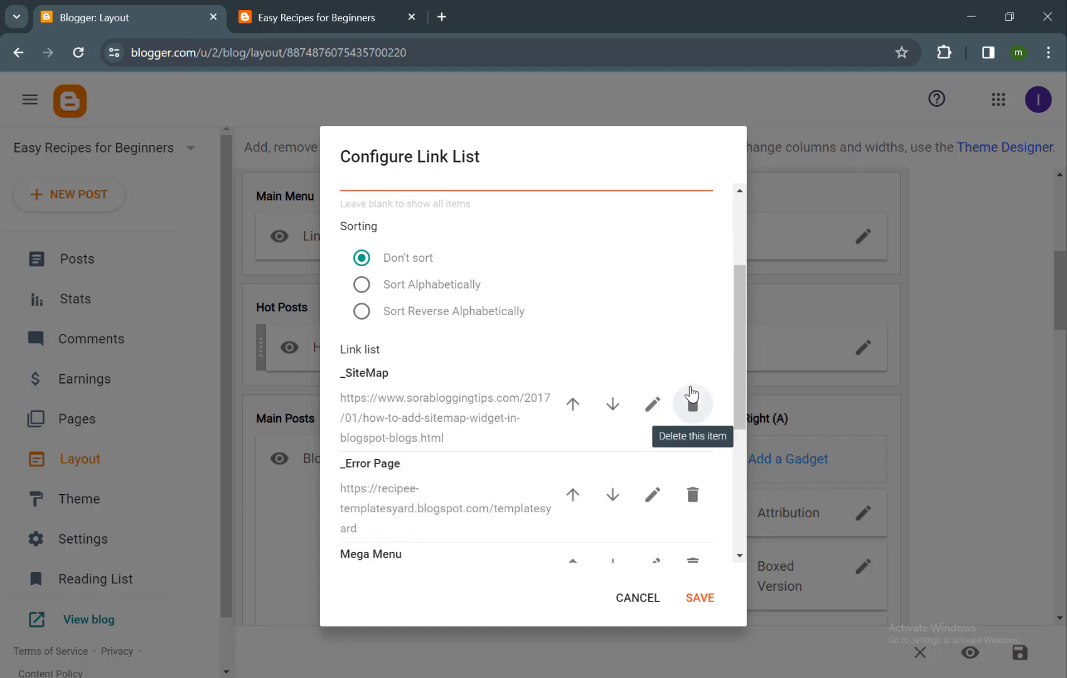
click(689, 409)
click(689, 409)
click(688, 408)
click(688, 408)
click(691, 436)
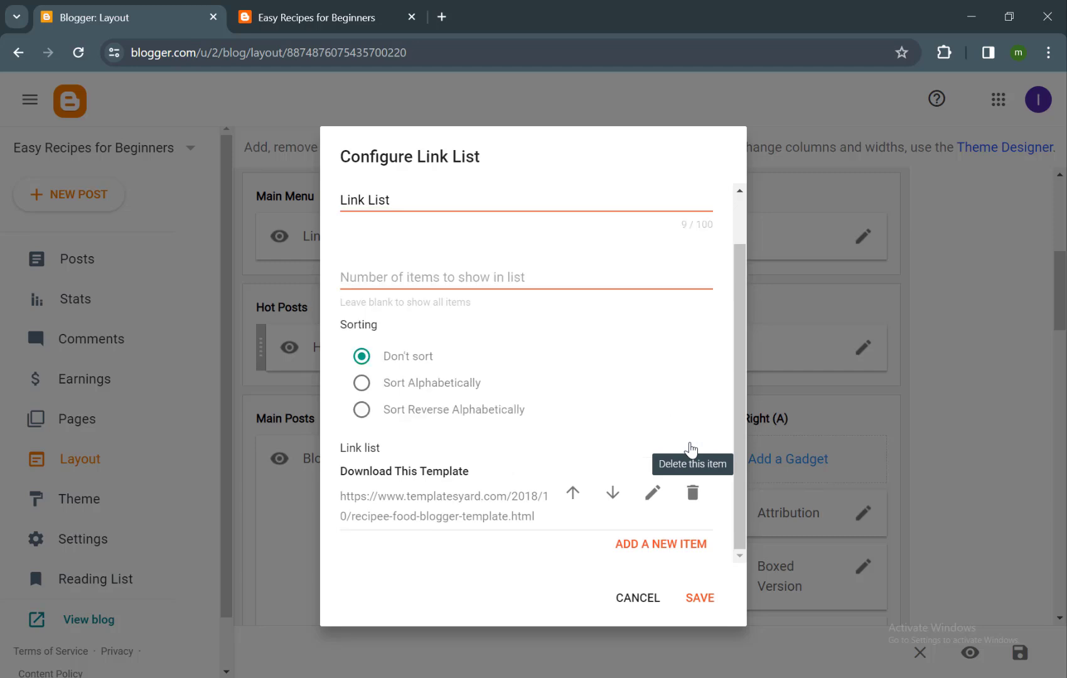
click(691, 492)
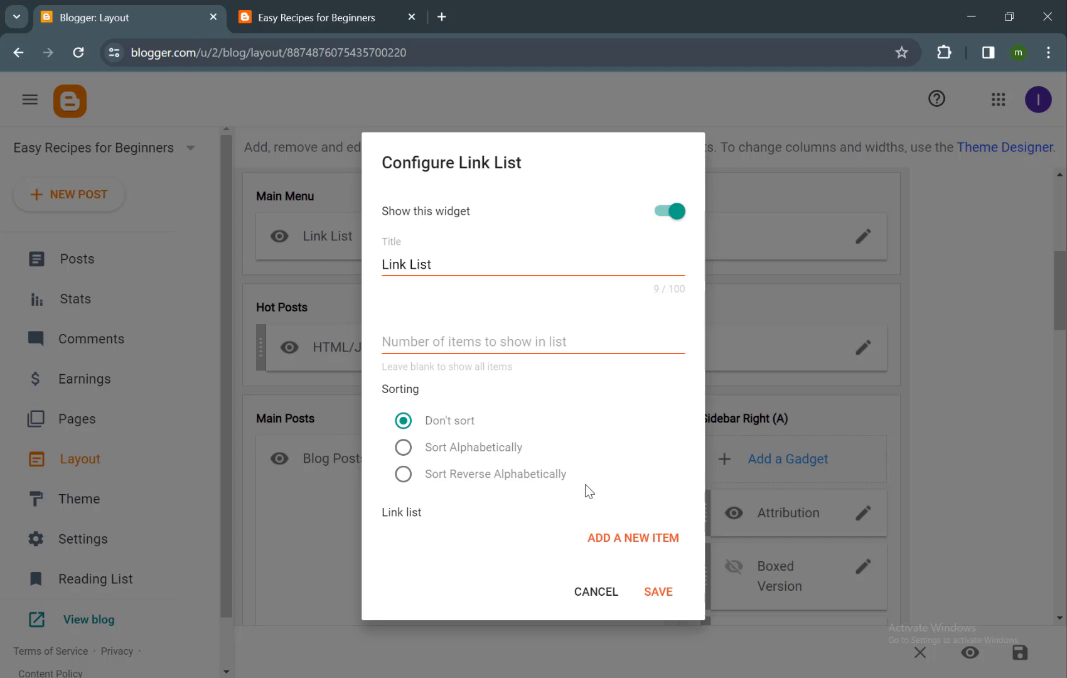
click(643, 540)
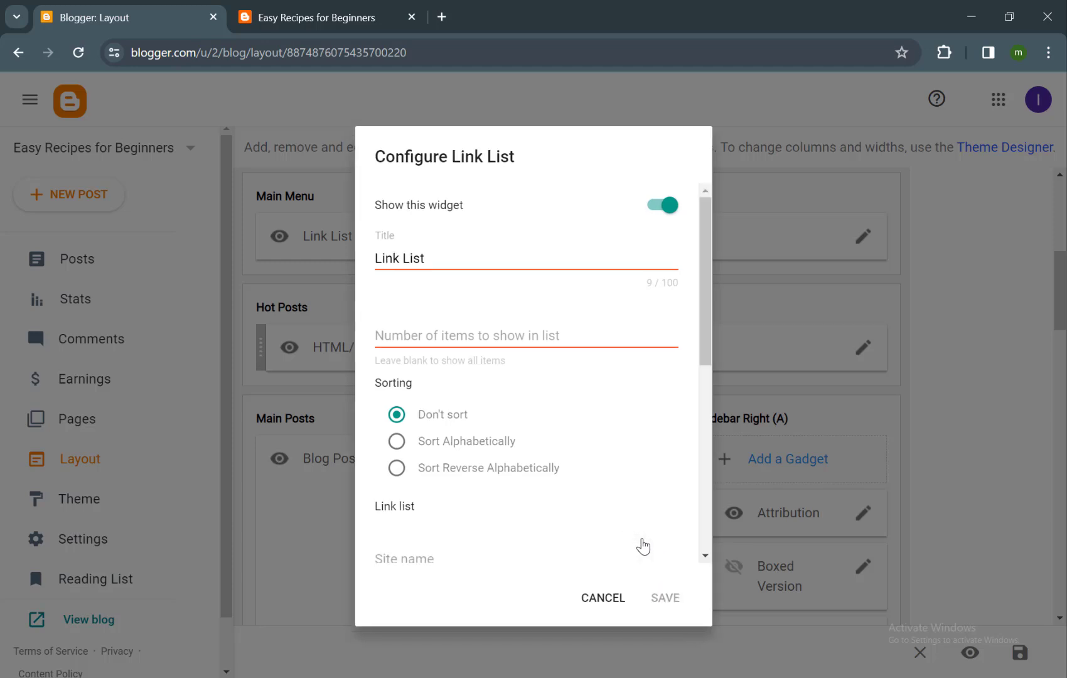
scroll(552, 429, down, 3)
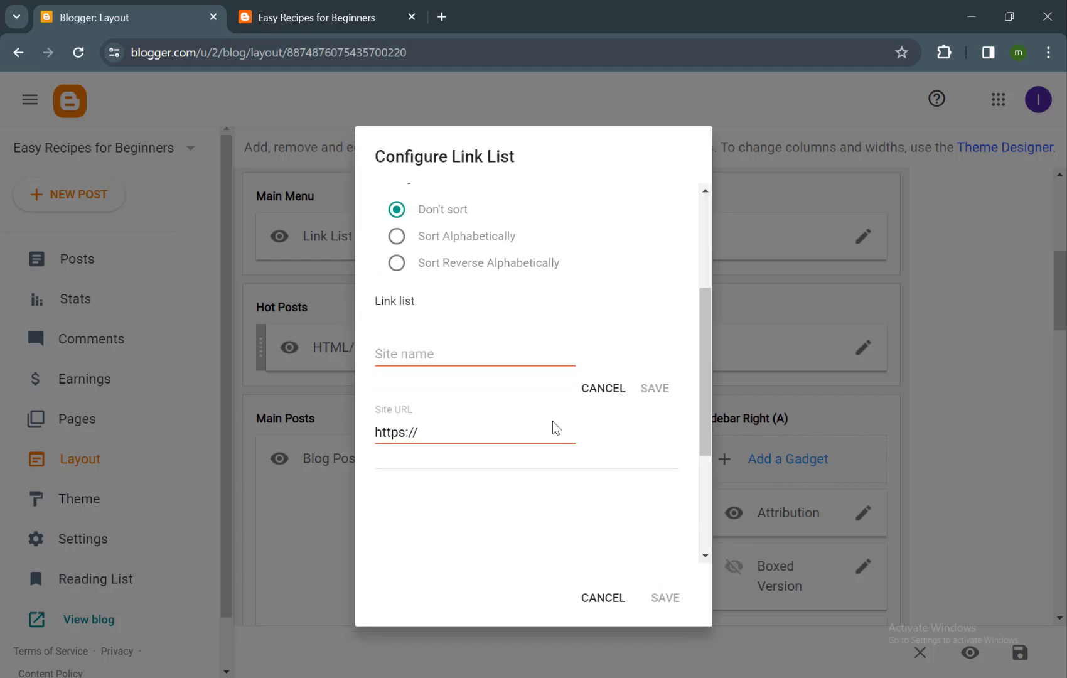
click(423, 348)
text(H)
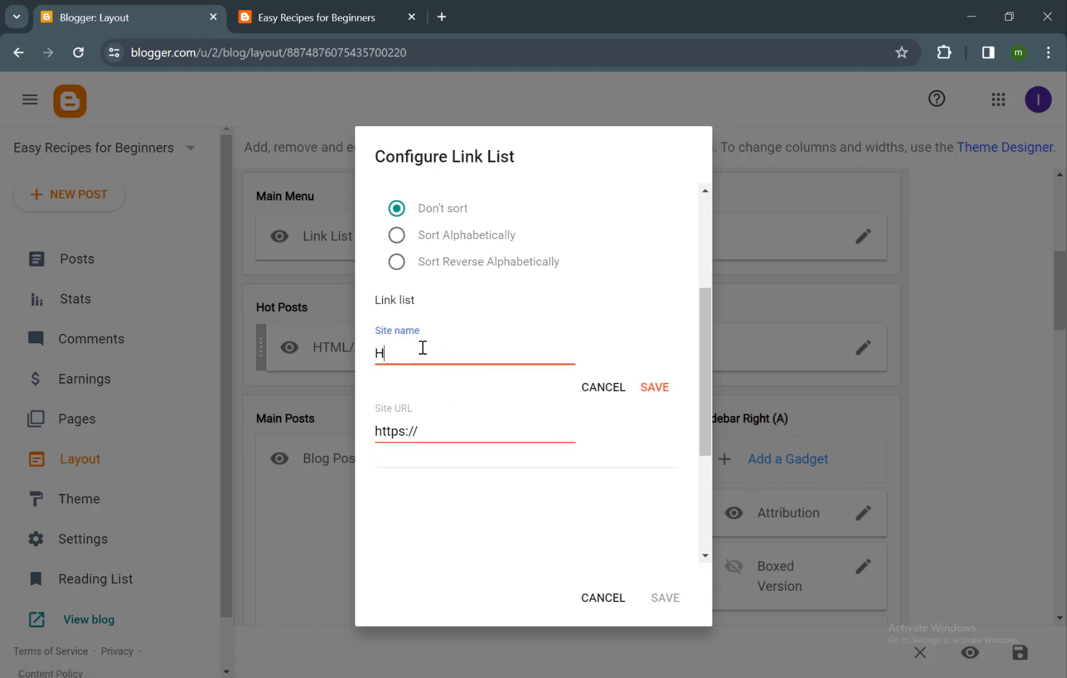
text(ome)
key(Return)
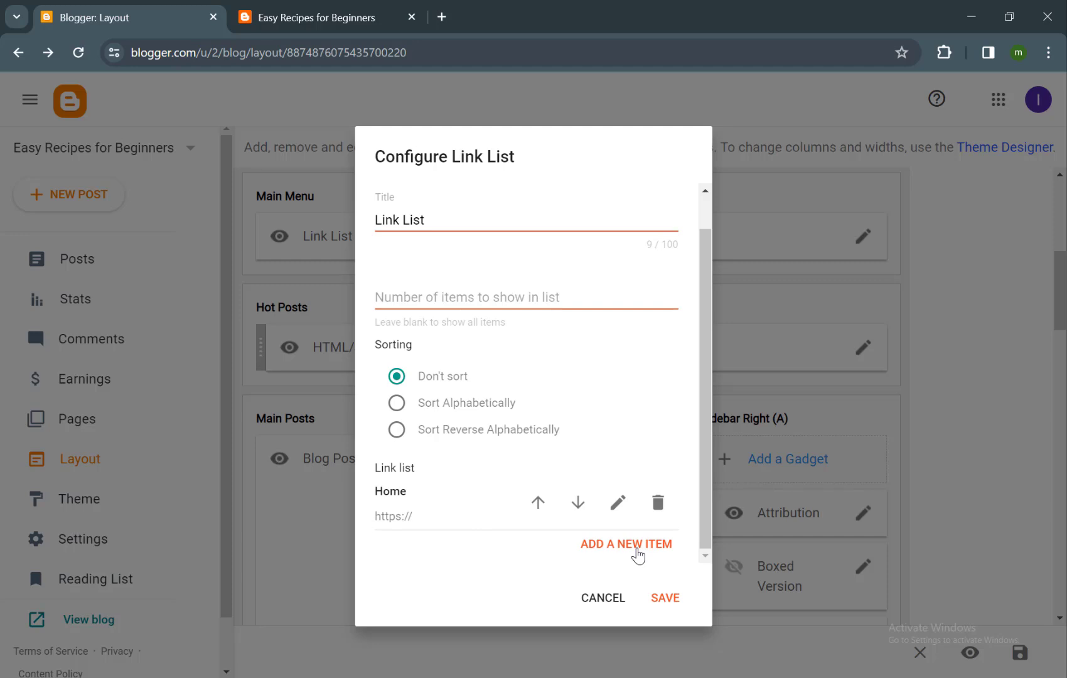
click(638, 555)
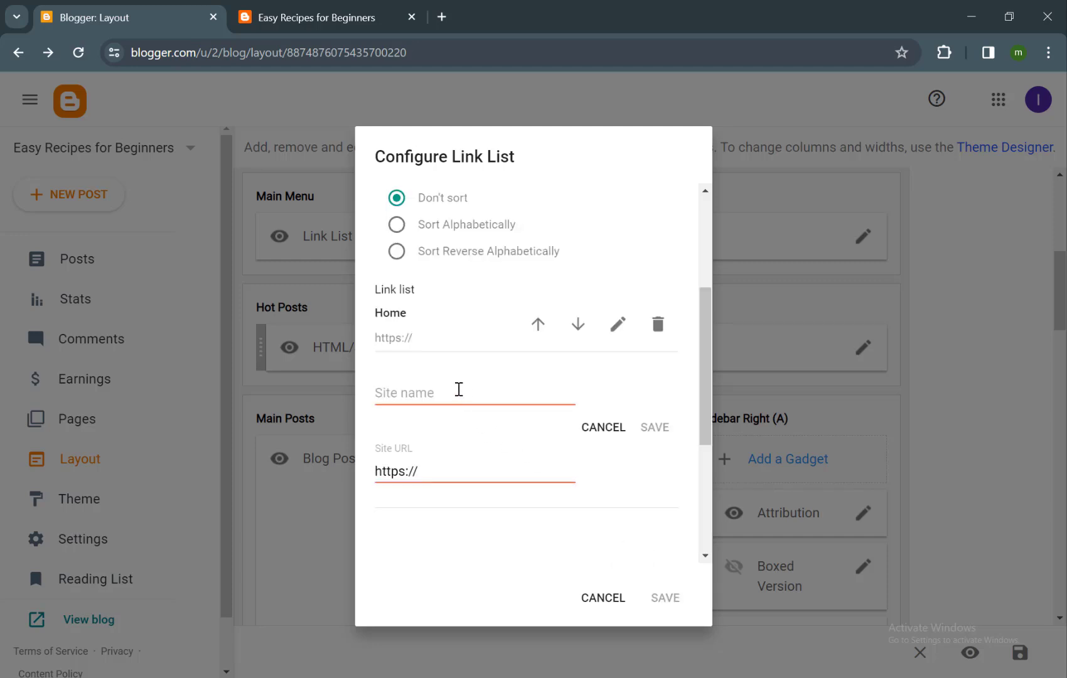
click(458, 390)
text(Recipe)
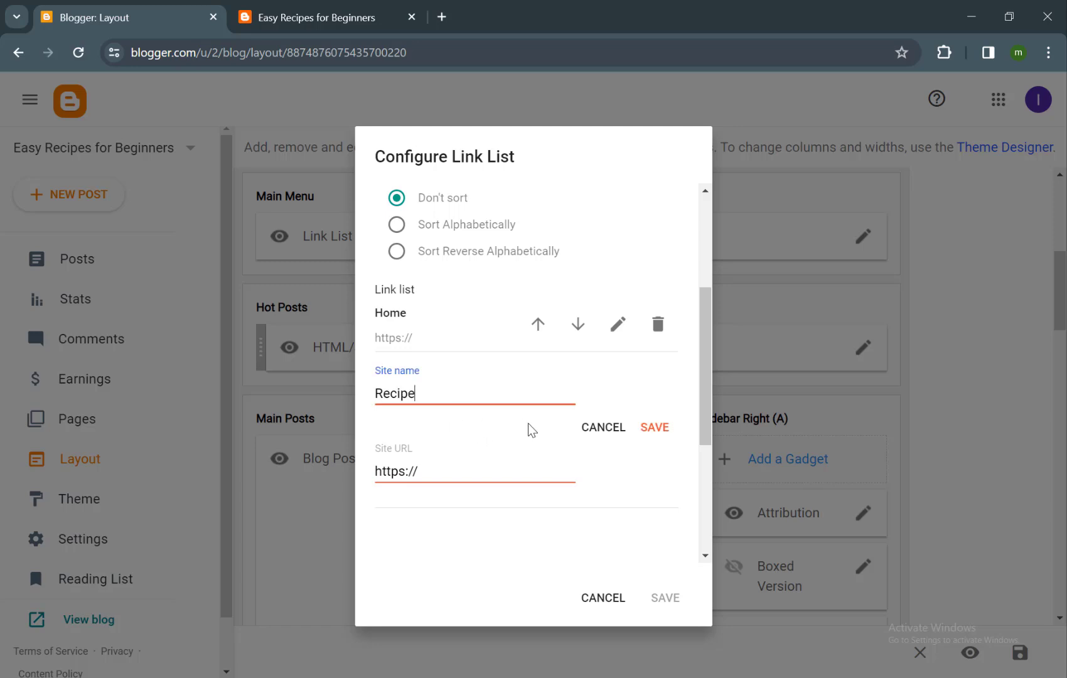
click(654, 430)
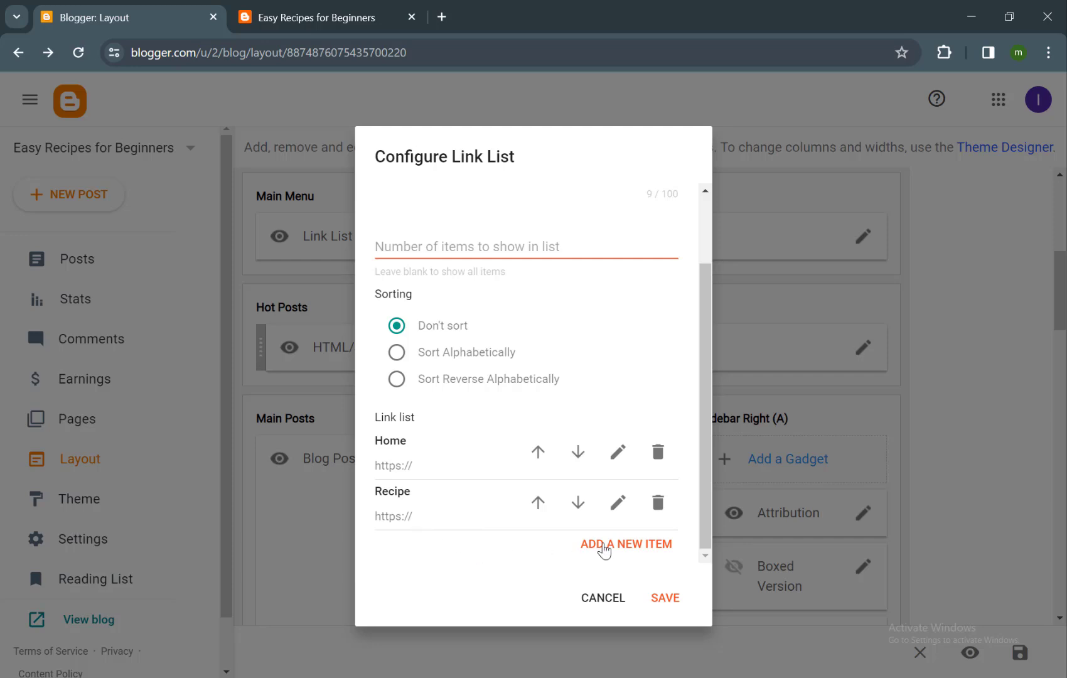
- Add a submenu item named _Recipe Dropdown below Recipe with the default URL and save the Main Menu link list
click(604, 545)
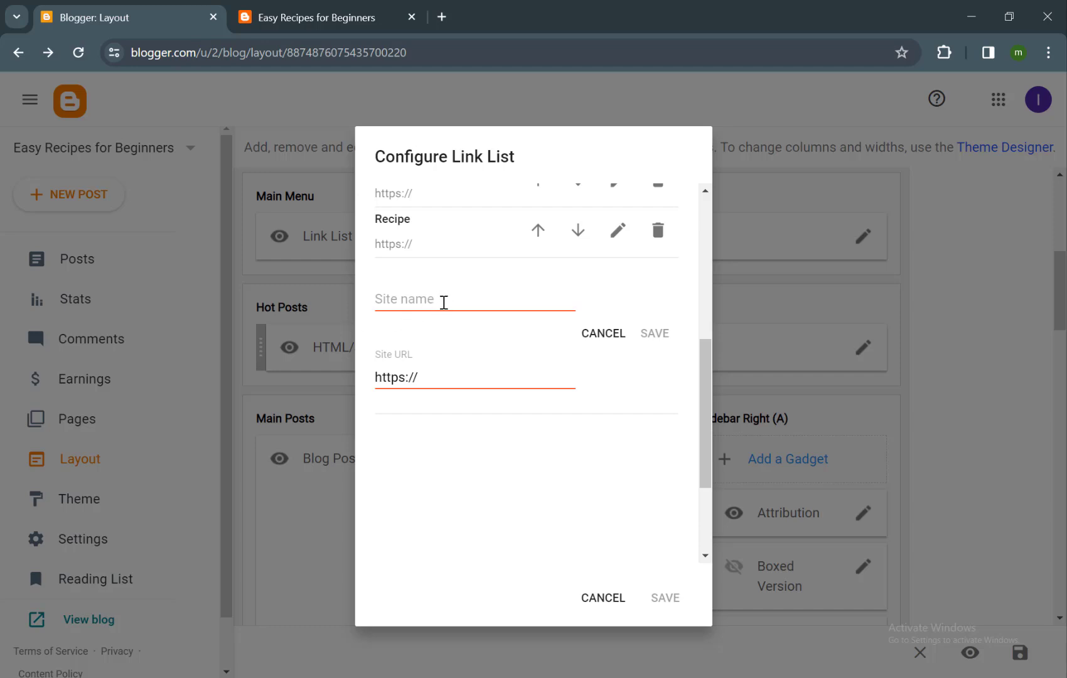
click(444, 302)
text(_)
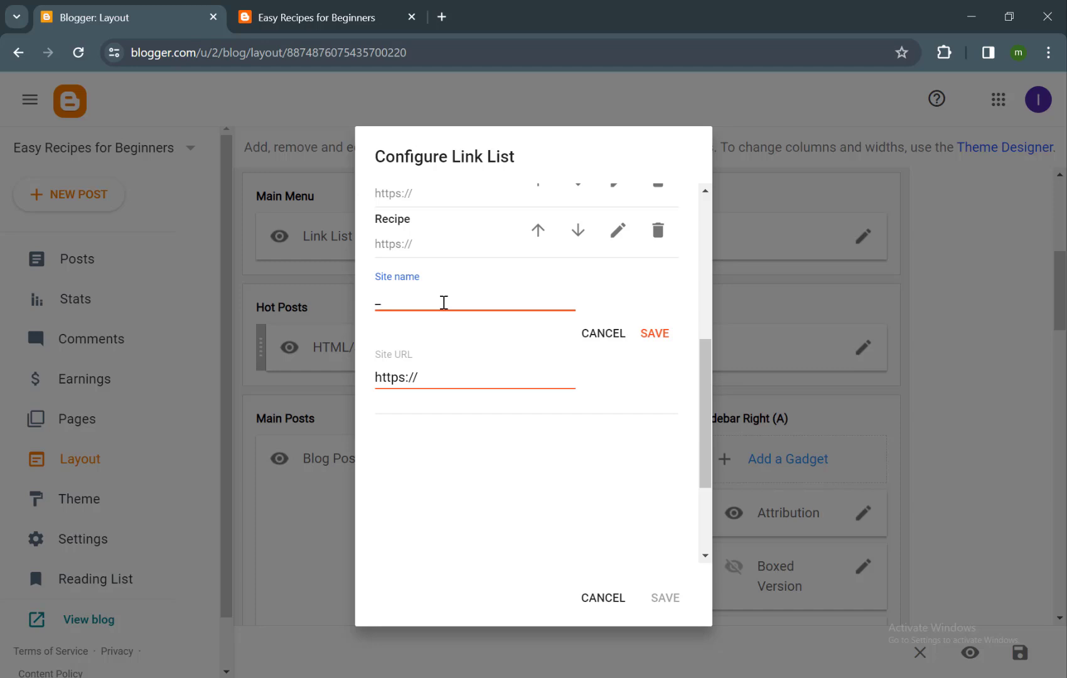
text(Recipe Dropdown)
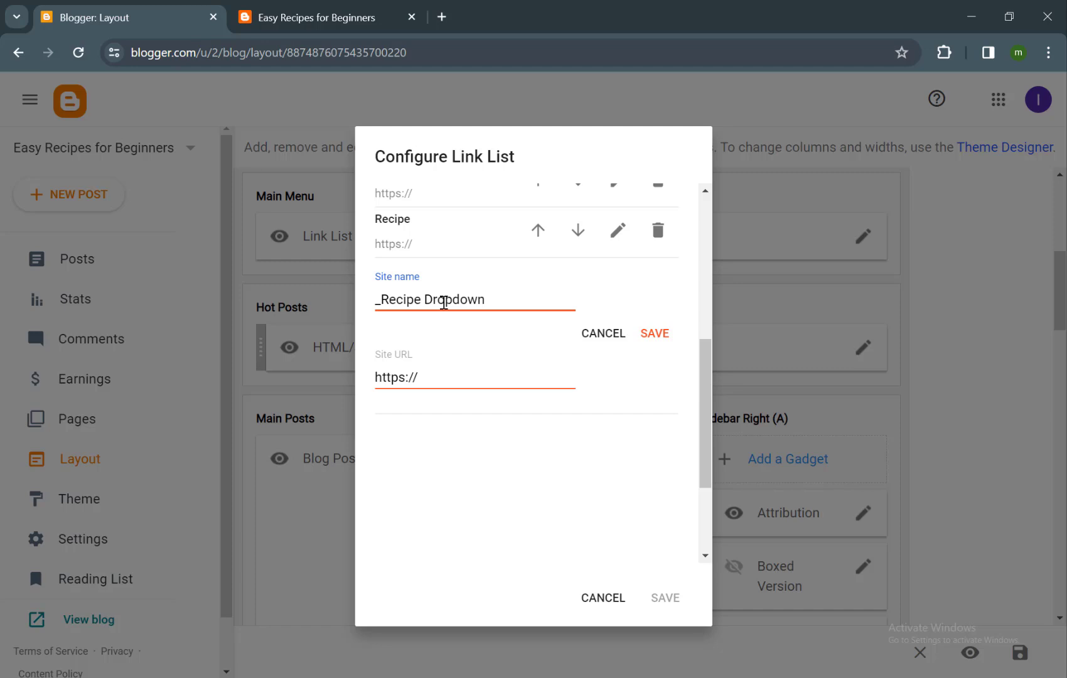
key(Return)
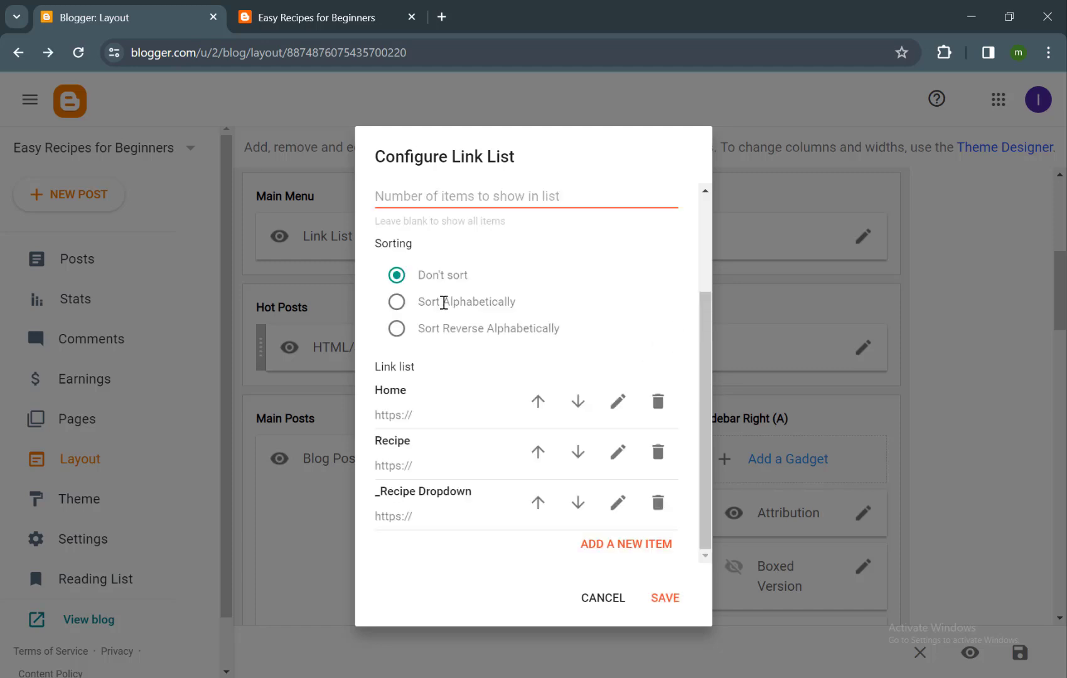
key(Return)
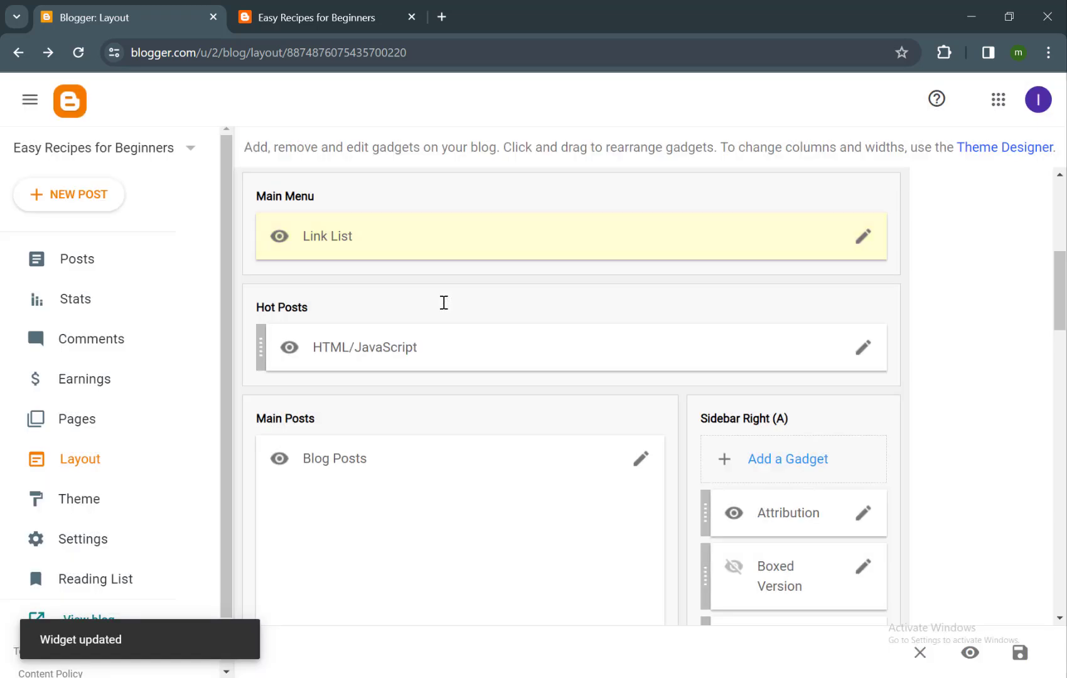
- Reload the live blog and examine the main menu's Home item and Recipe dropdown
key(ctrl+Tab)
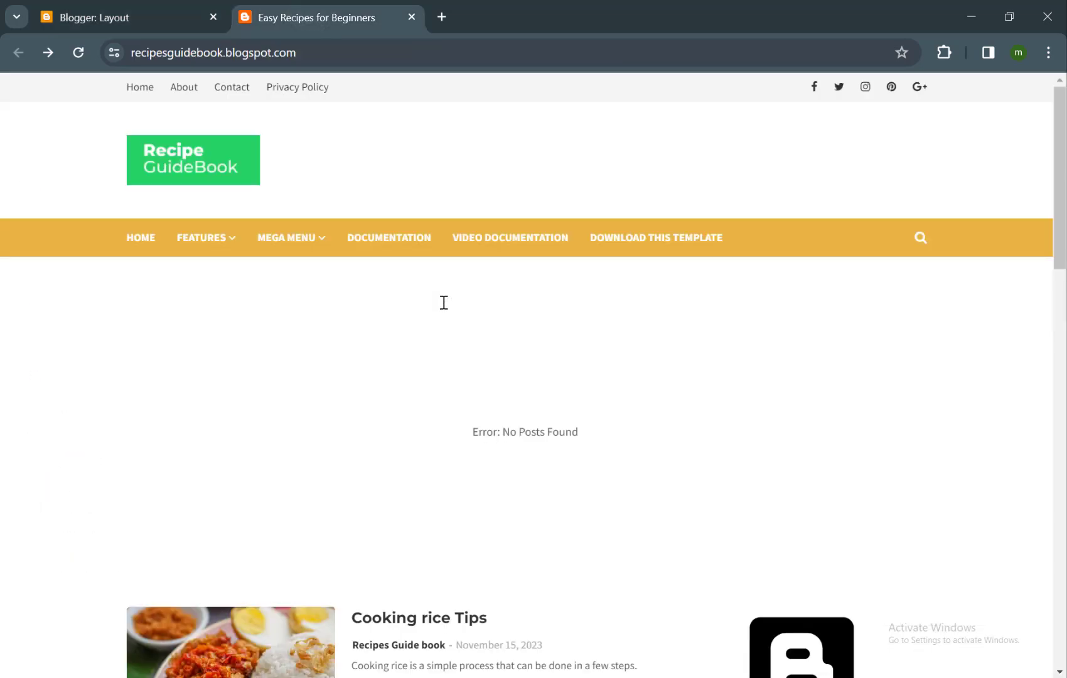
key(F5)
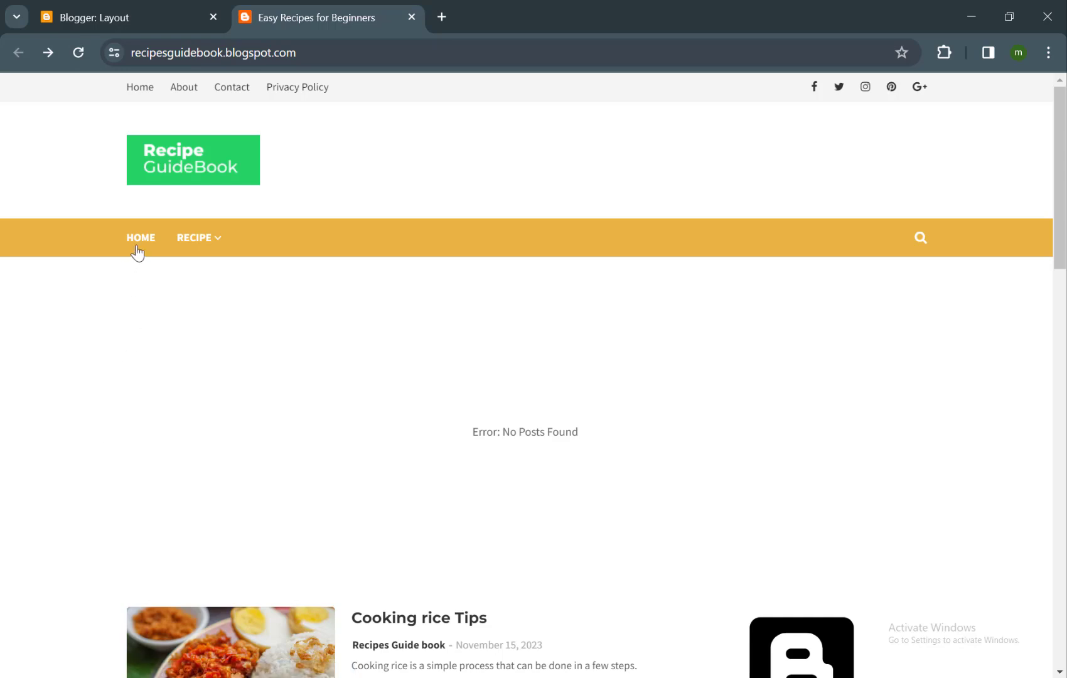
mouse_move(186, 246)
- Reopen the Main Menu link list on the Layout page and add an item named _Recipe DropDown 2 with the default URL
key(ctrl+shift+Tab)
click(863, 242)
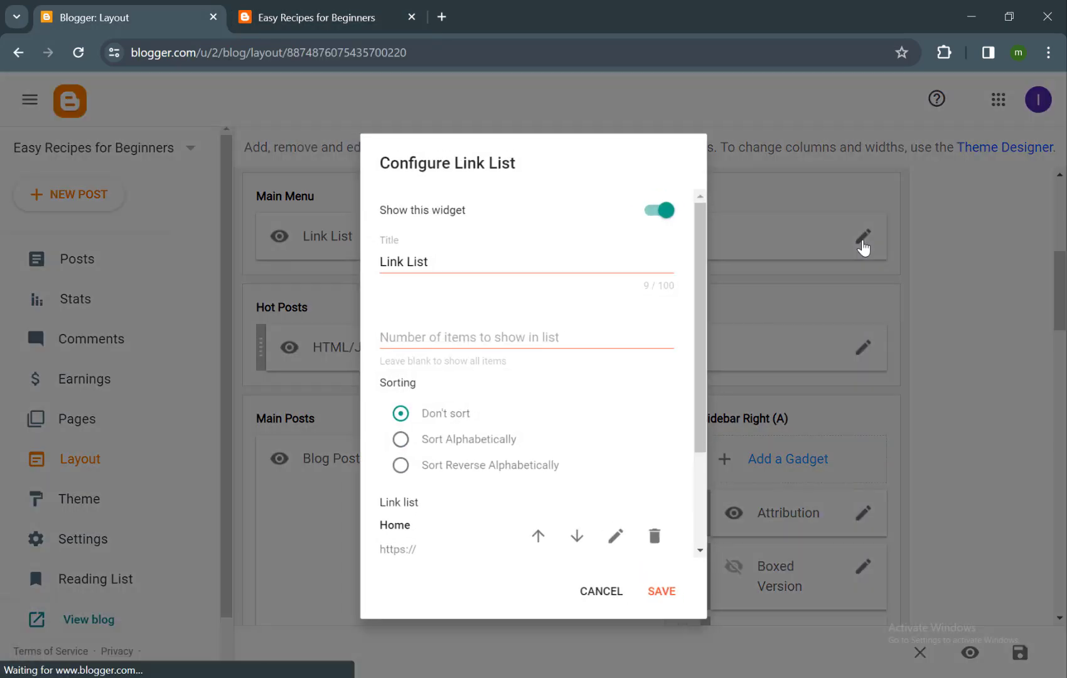
scroll(563, 388, down, 2)
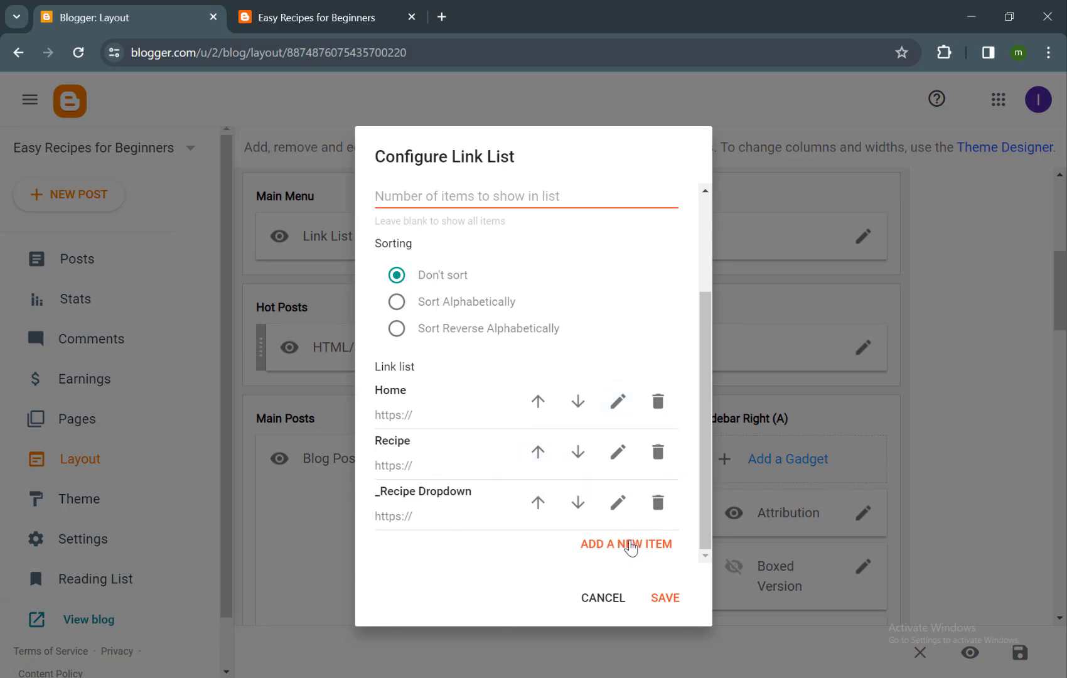
click(631, 547)
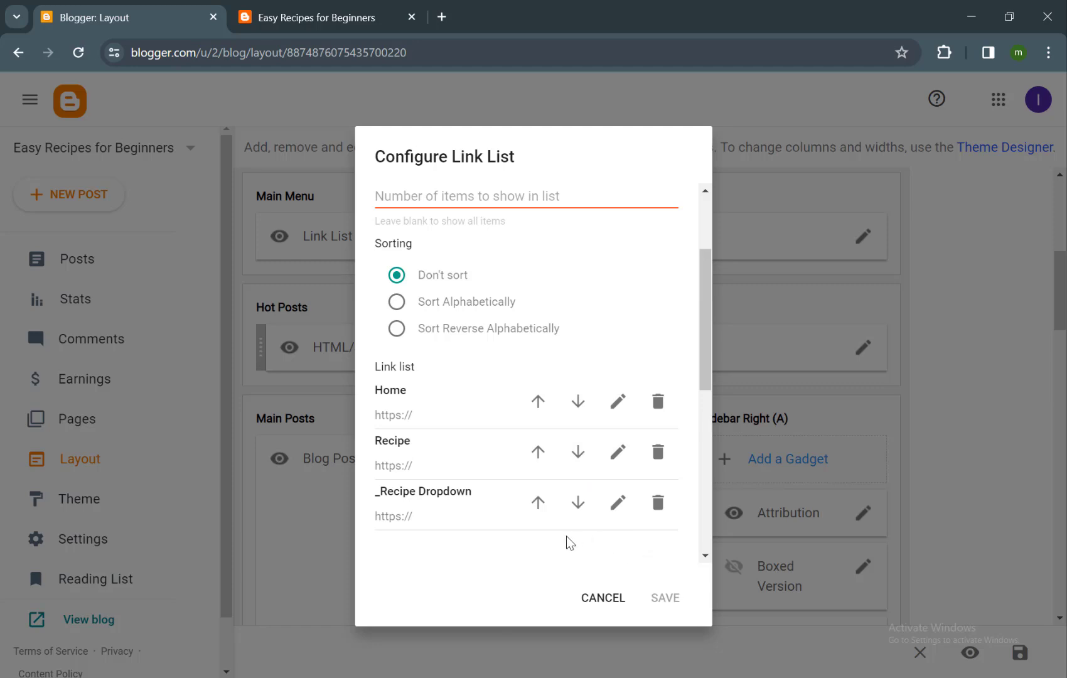
click(409, 299)
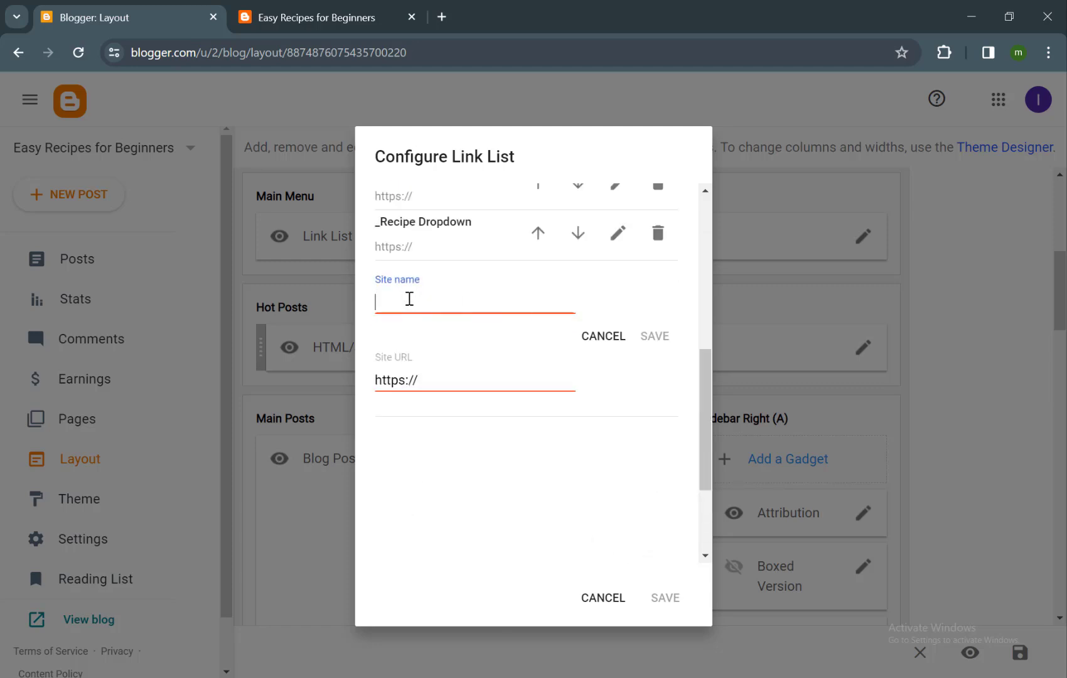
text(_)
text(Recipe DropDown)
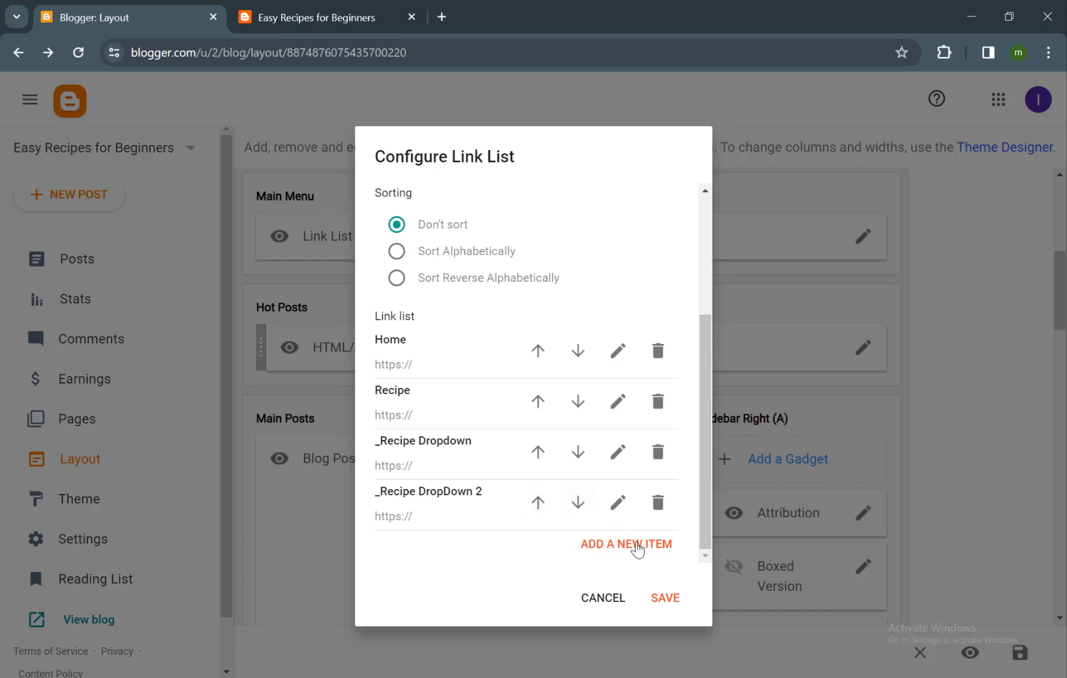
- Add a second-level item named __Sub Menu under _Recipe DropDown 2 and save the Main Menu link list
click(637, 545)
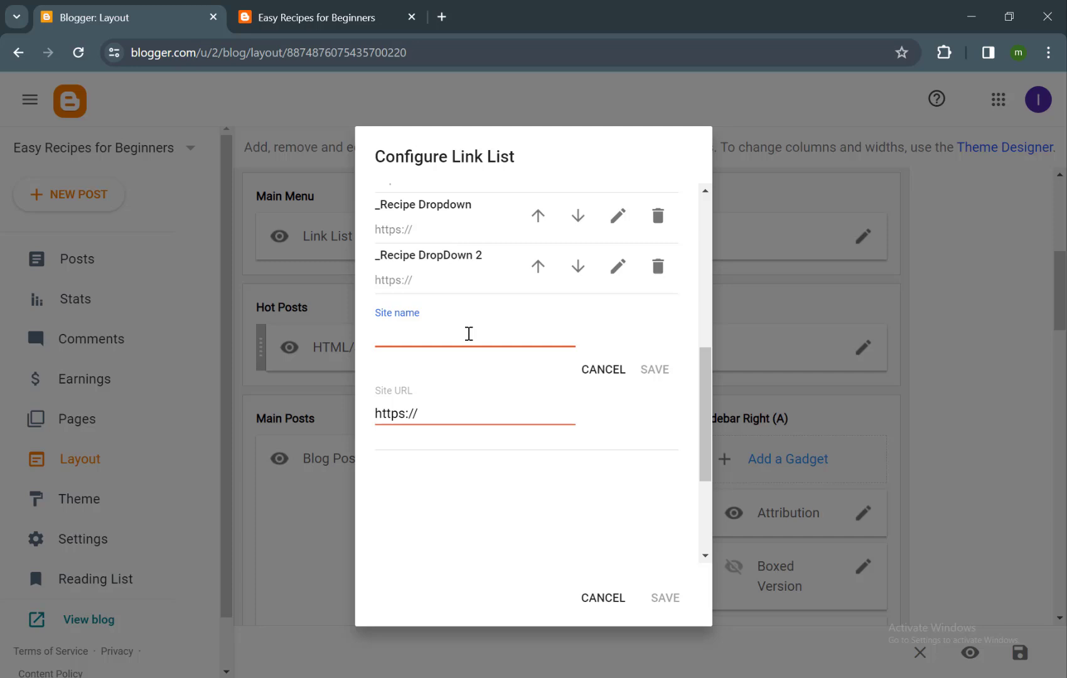
text(_)
text(_)
text(_Sub)
text( Me)
text(nu)
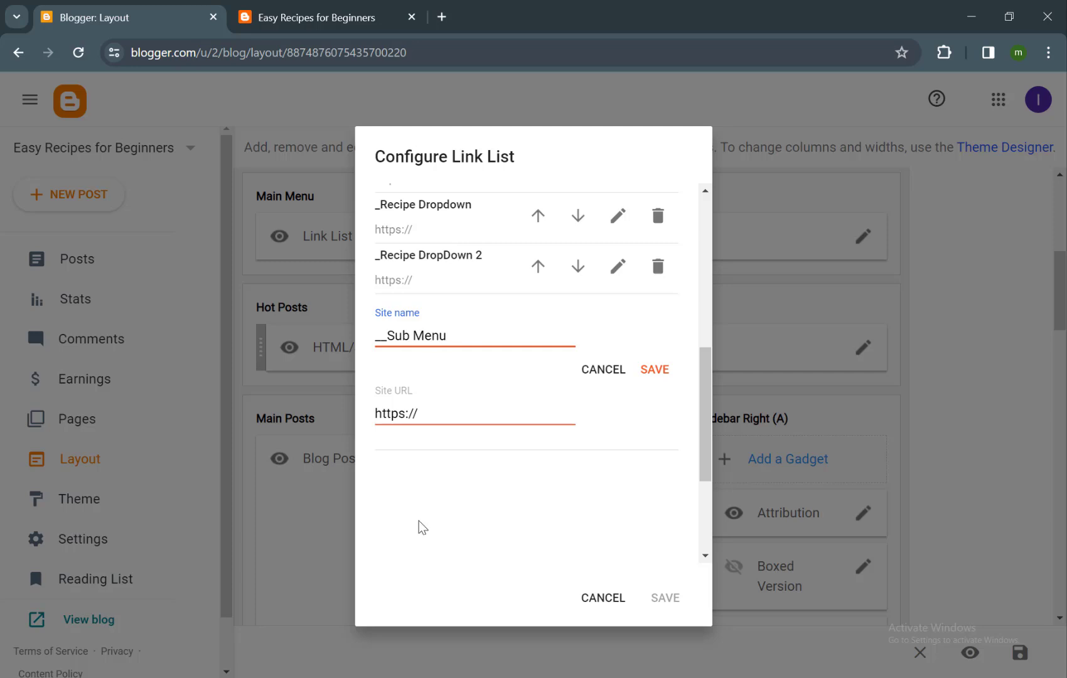
click(653, 370)
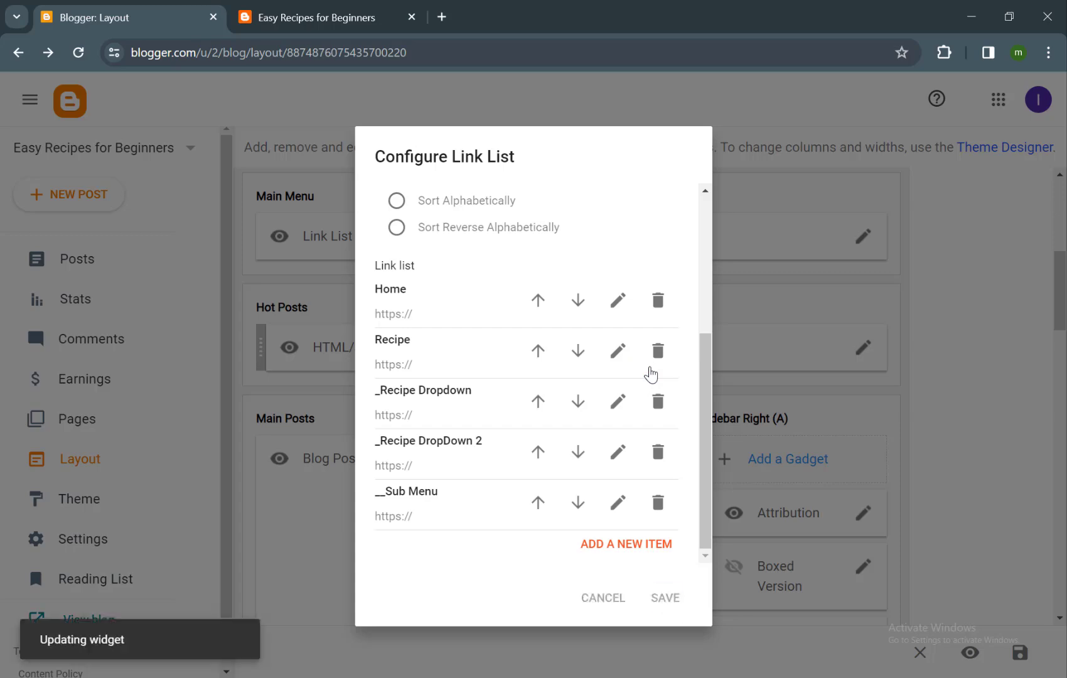
- Reload the live blog and examine the Recipe dropdown and the nested submenu of Recipe DropDown 2
key(ctrl+Tab)
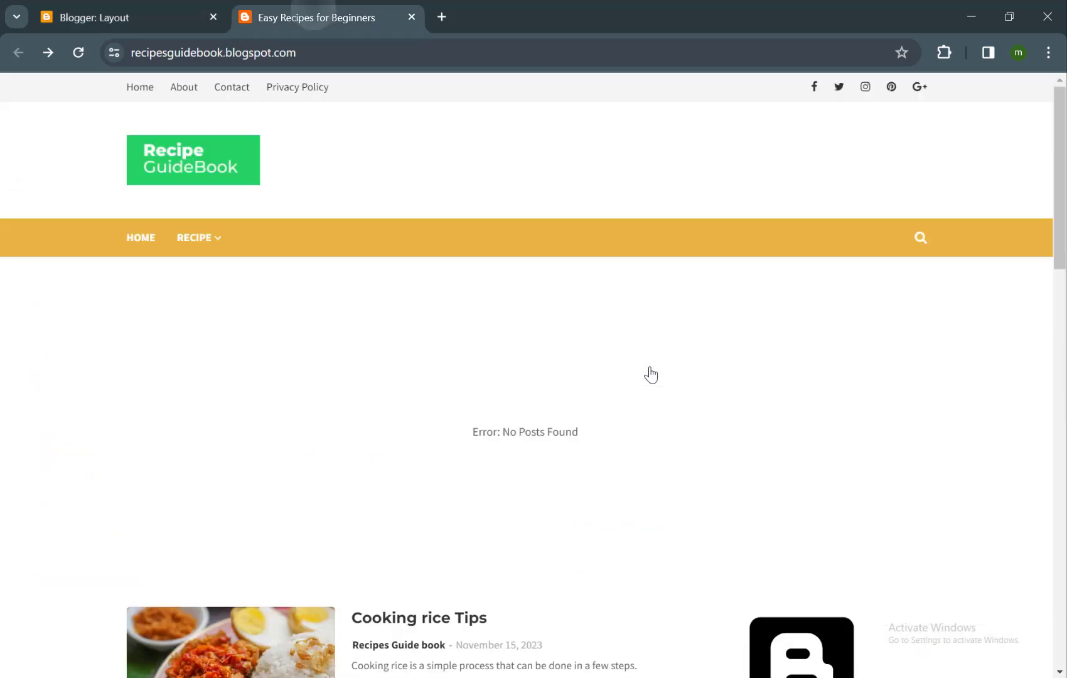
key(F5)
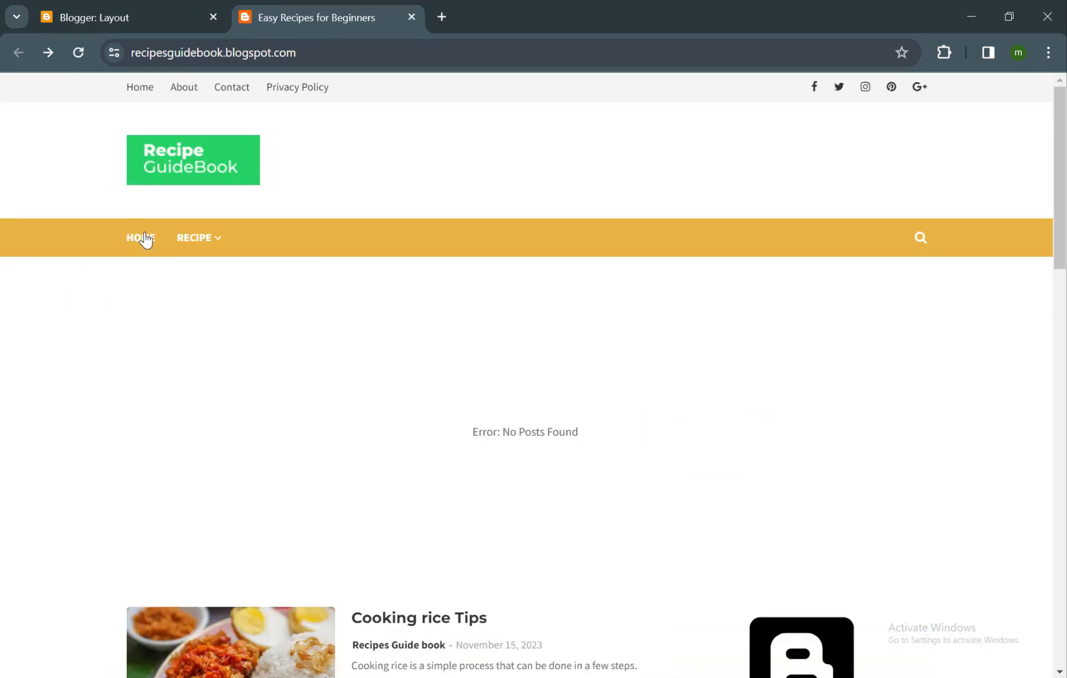
mouse_move(179, 241)
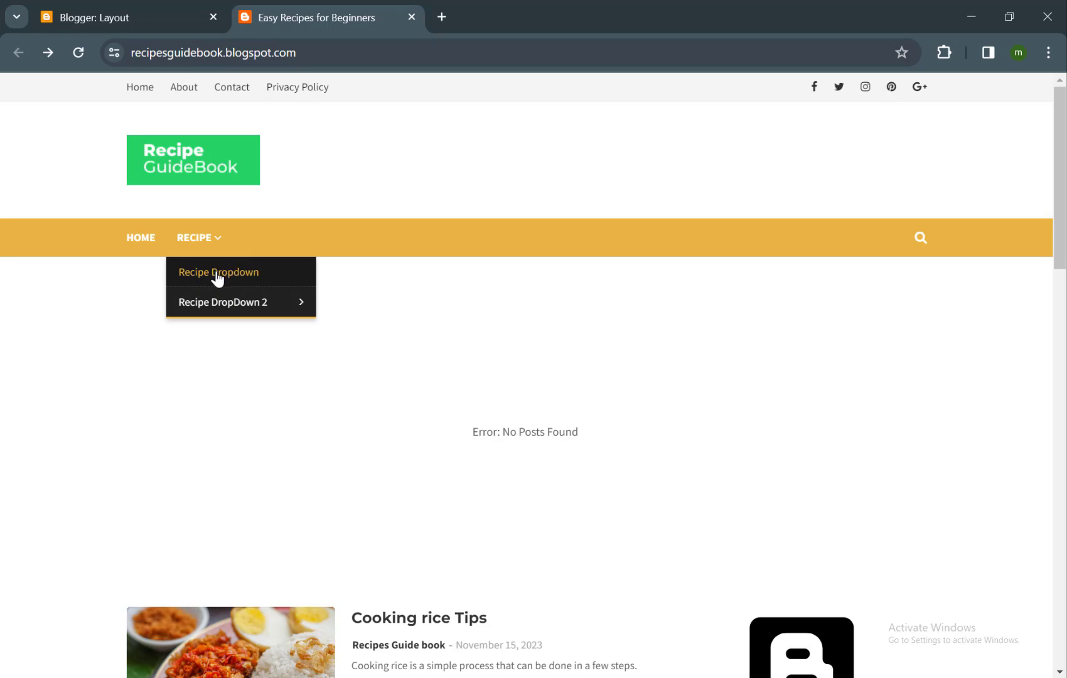
mouse_move(198, 303)
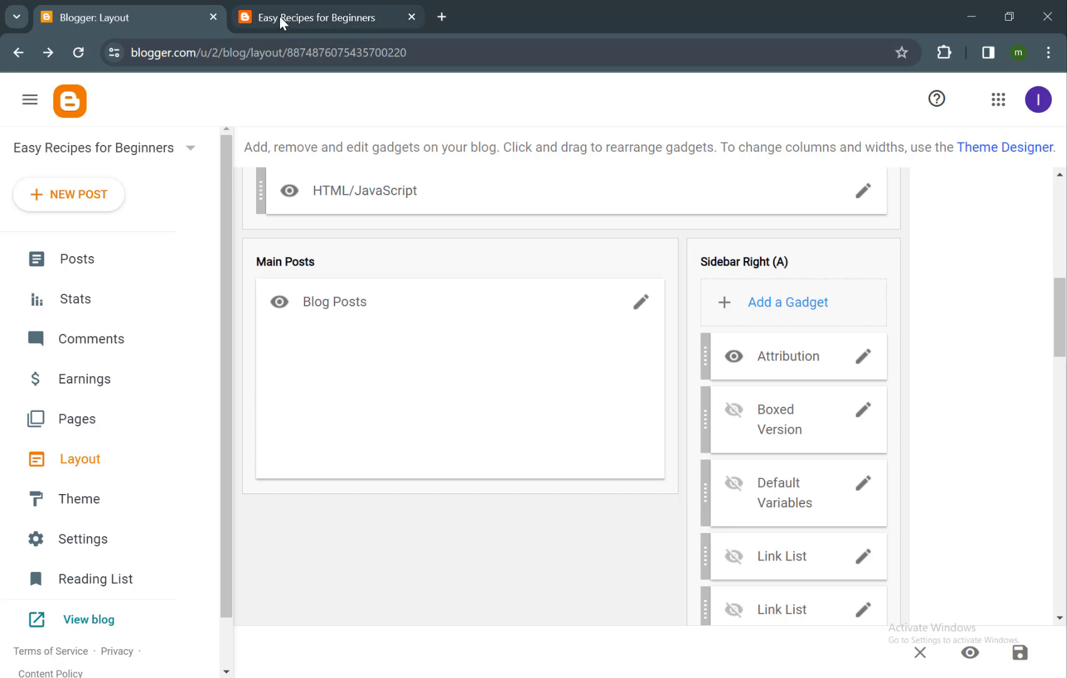
- Examine the live blog's hot posts area, post list and sidebar gadgets, from the profile and search down to the social plugin
click(279, 15)
scroll(272, 228, up, 2)
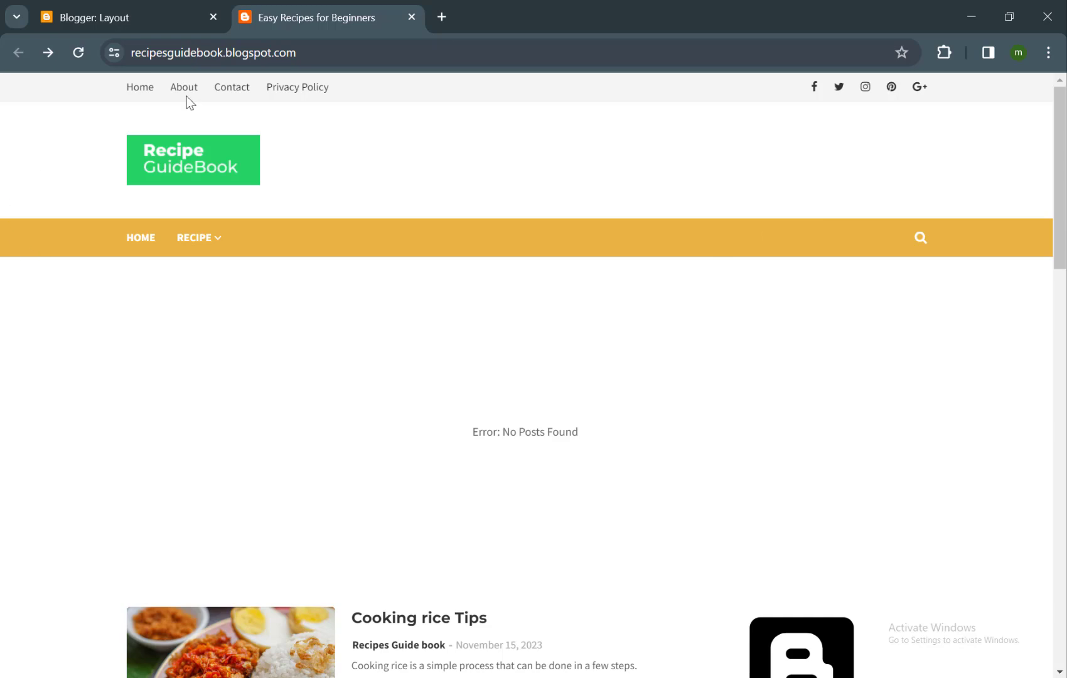
scroll(325, 247, down, 4)
scroll(326, 246, down, 1)
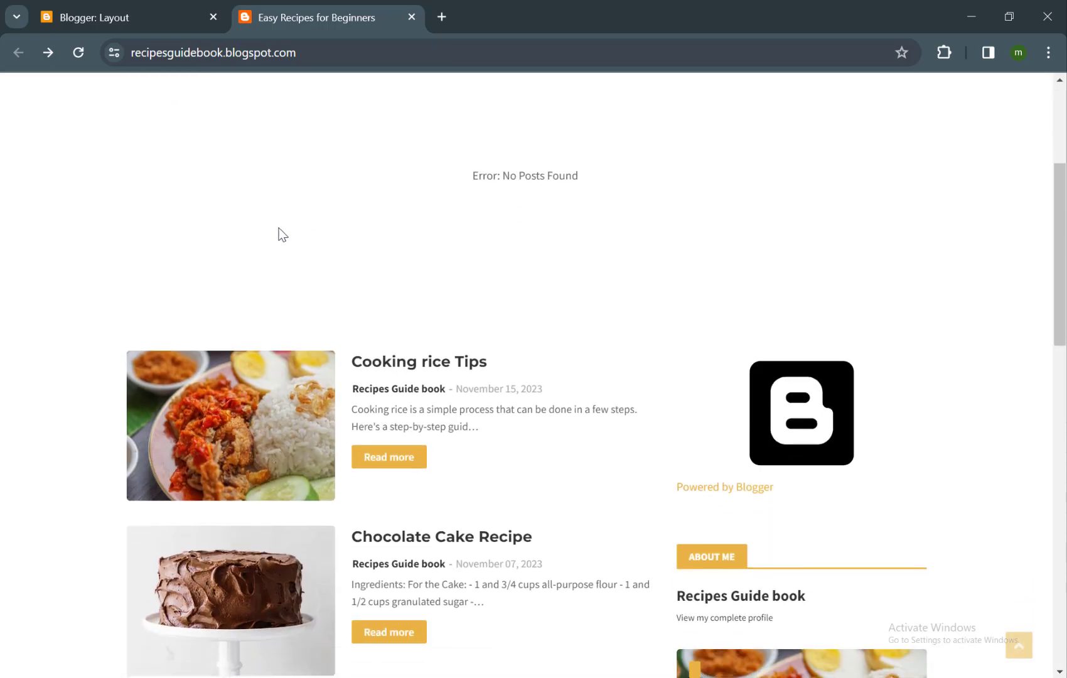
scroll(278, 228, up, 1)
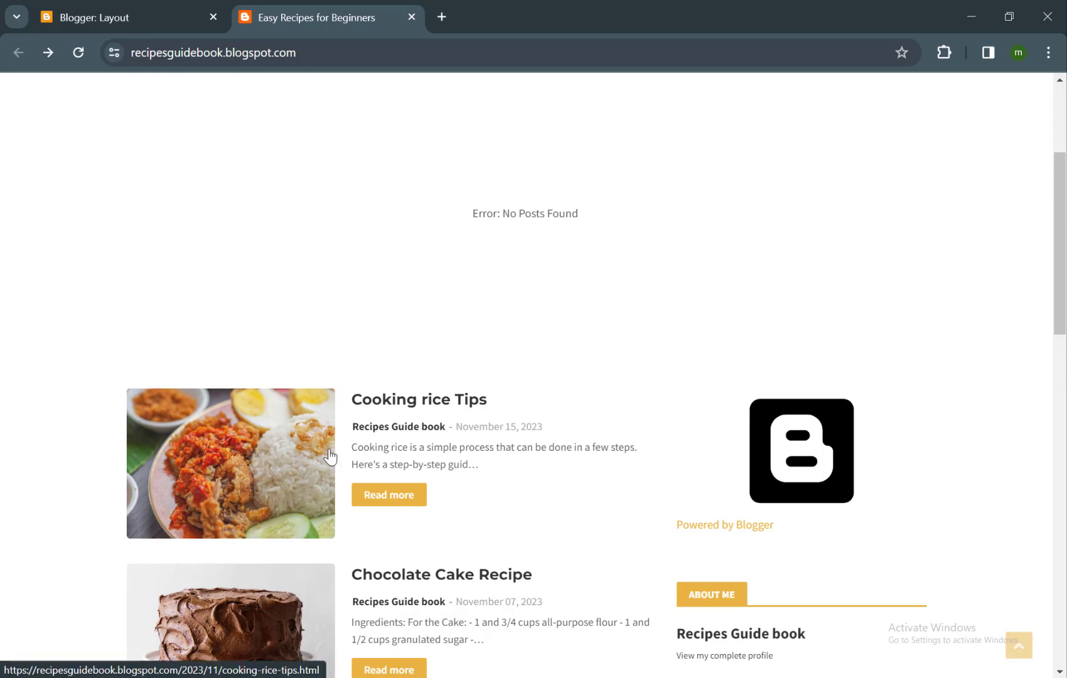
scroll(331, 457, down, 3)
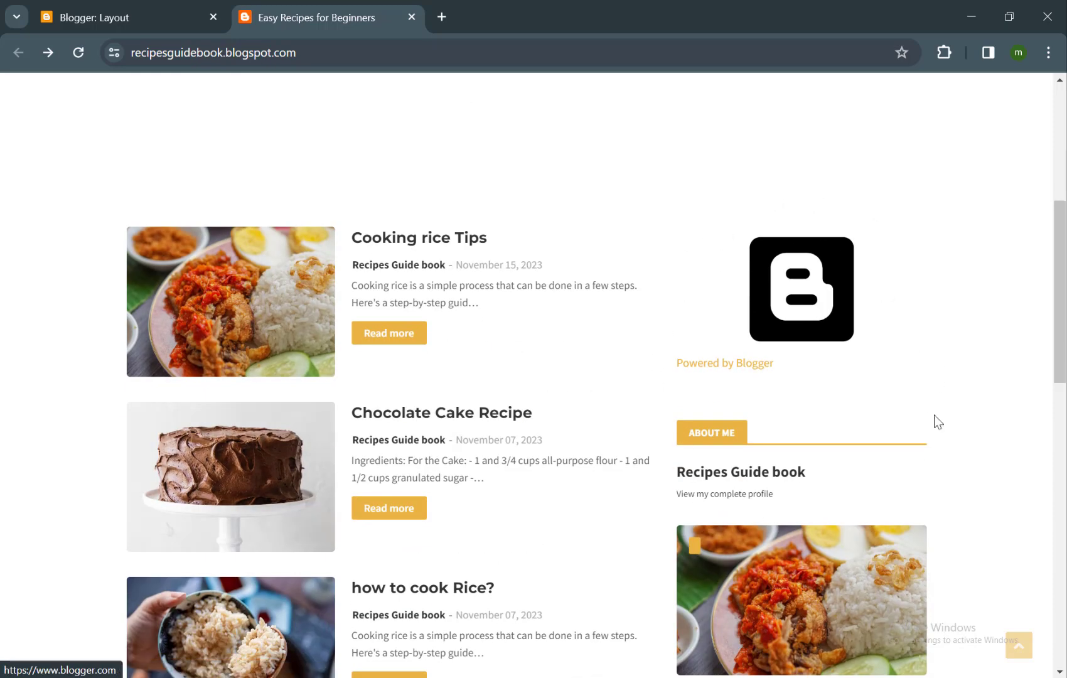
scroll(860, 537, down, 3)
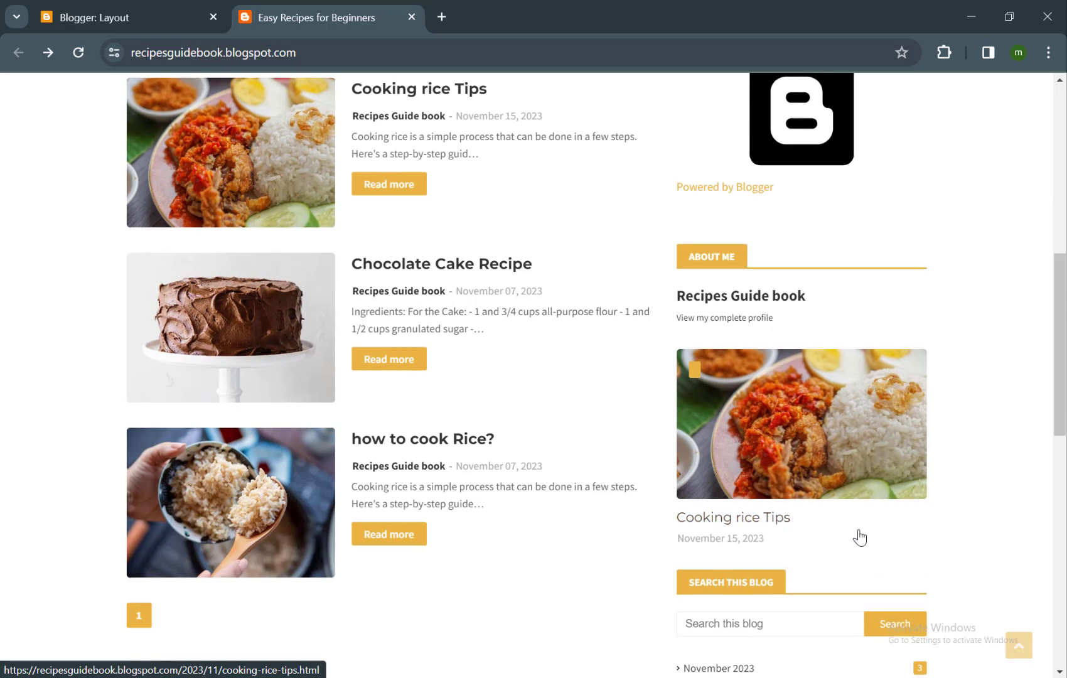
scroll(782, 491, down, 2)
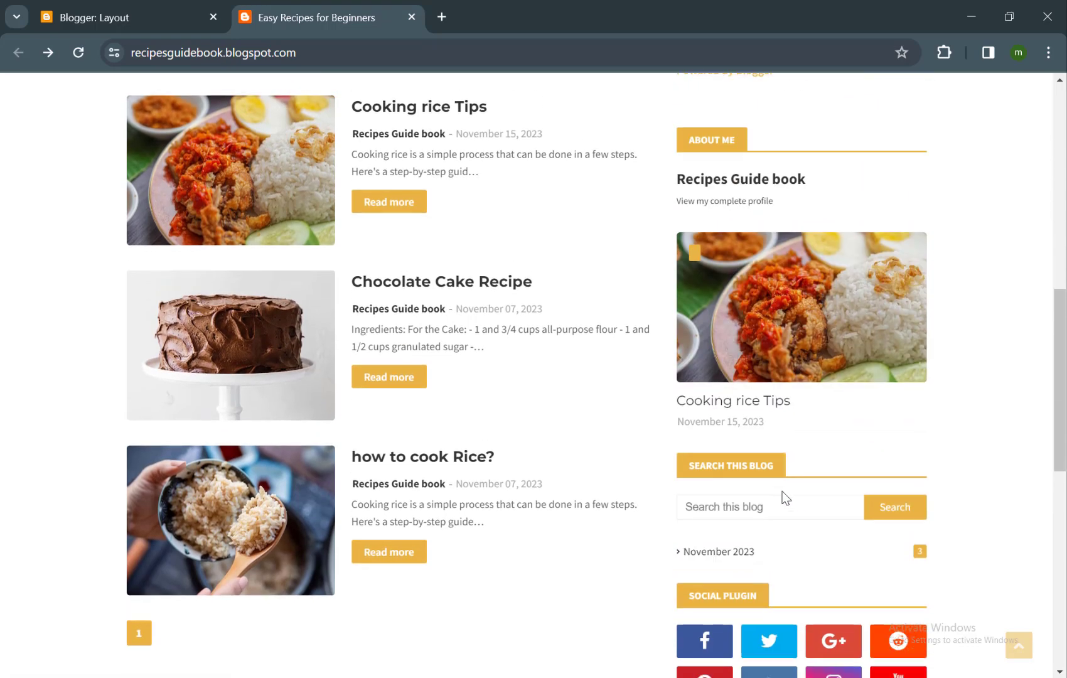
scroll(782, 491, down, 2)
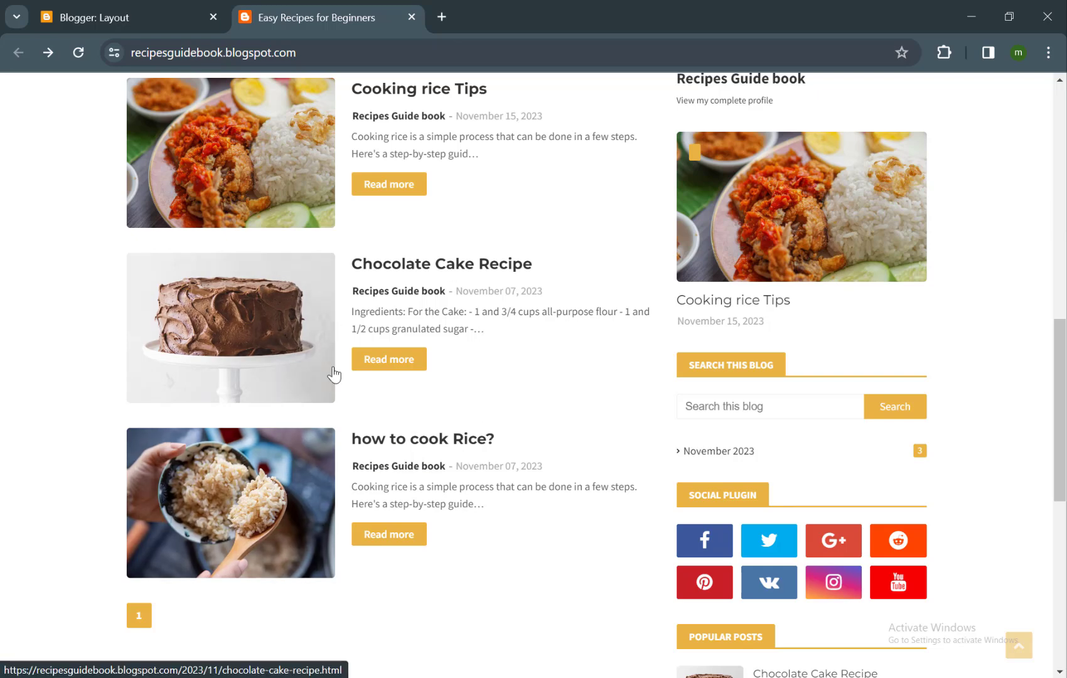
scroll(334, 375, up, 1)
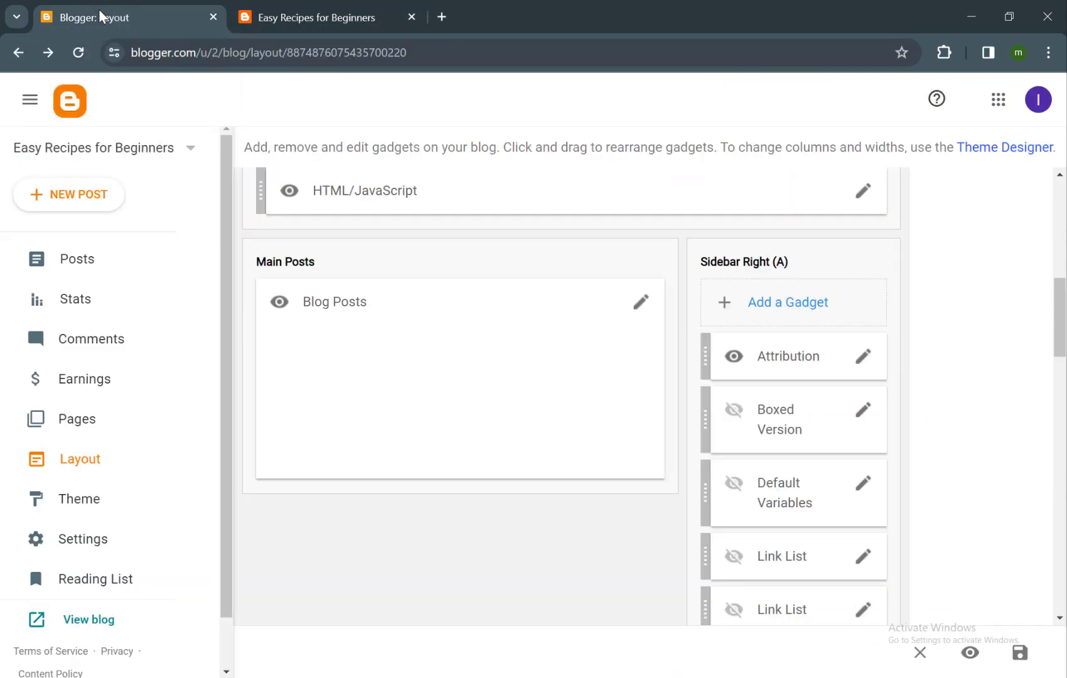
- Review the Header Logo, Main Menu, Hot Posts, Main Posts and Sidebar Right (A) sections on the Layout page
scroll(499, 238, up, 2)
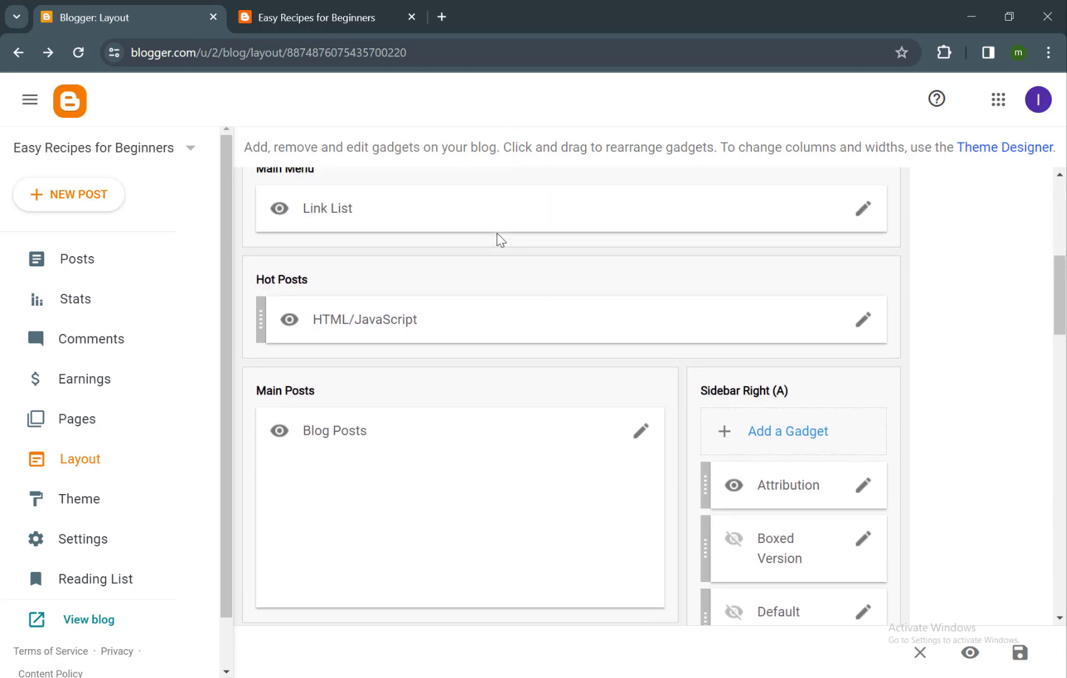
scroll(499, 238, up, 2)
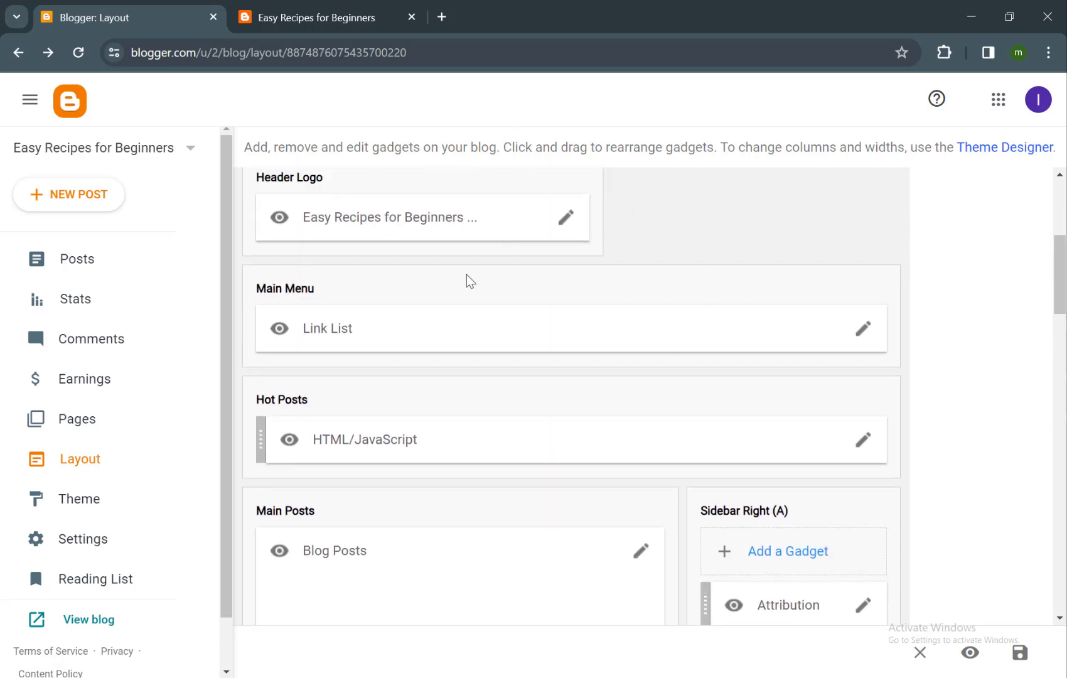
scroll(466, 275, up, 3)
scroll(466, 275, down, 3)
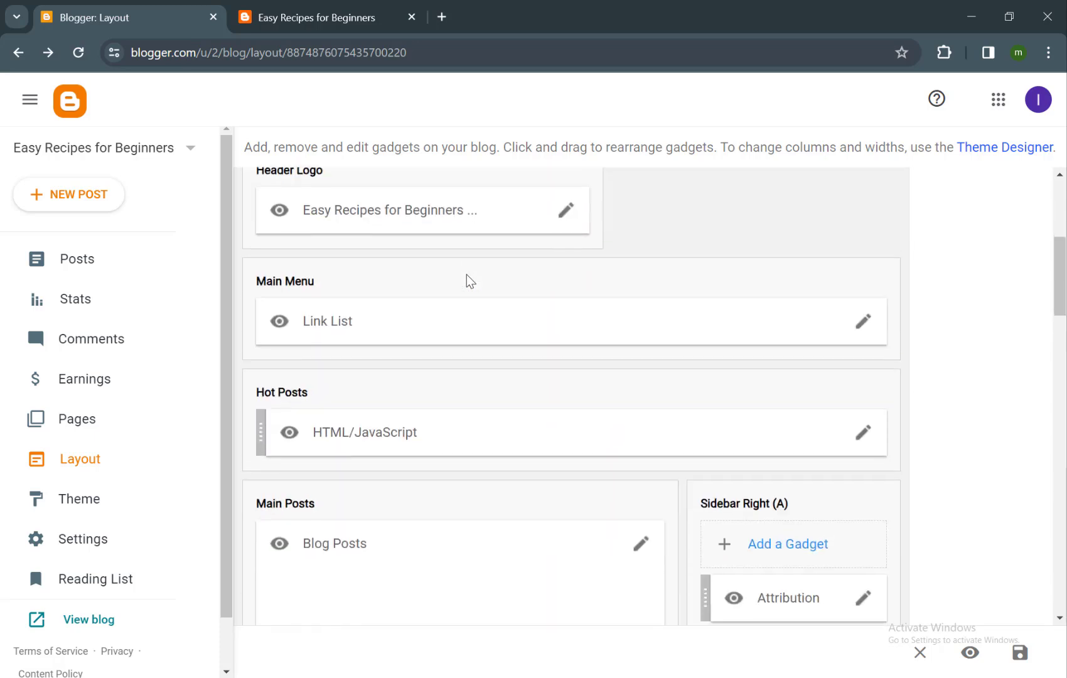
scroll(466, 274, down, 4)
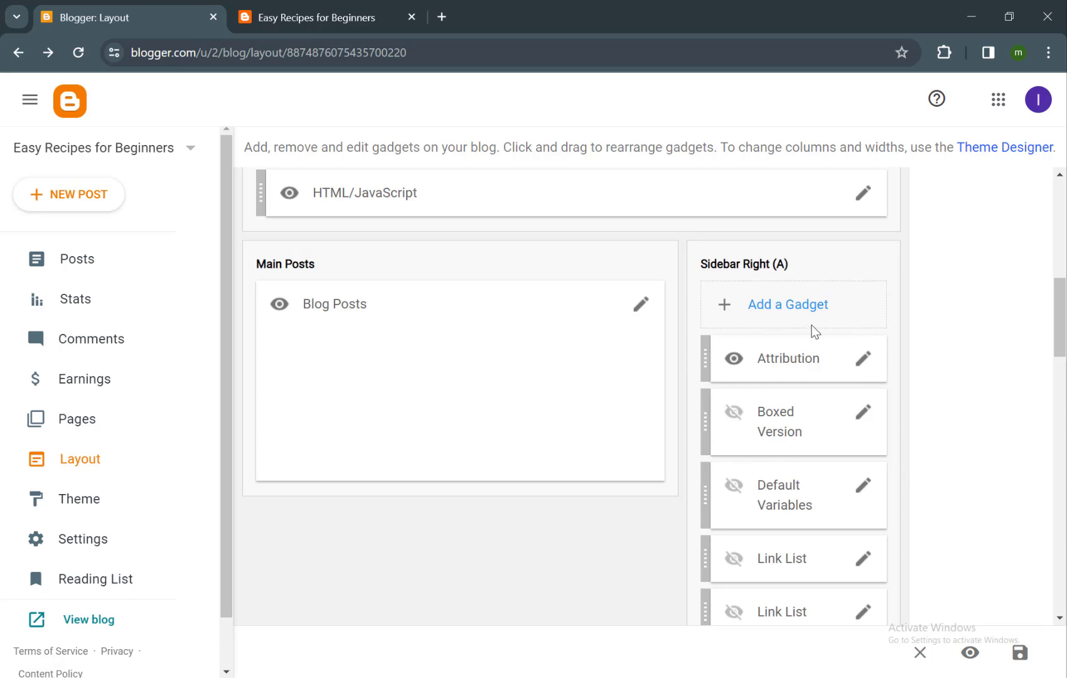
scroll(705, 359, up, 2)
scroll(705, 359, down, 1)
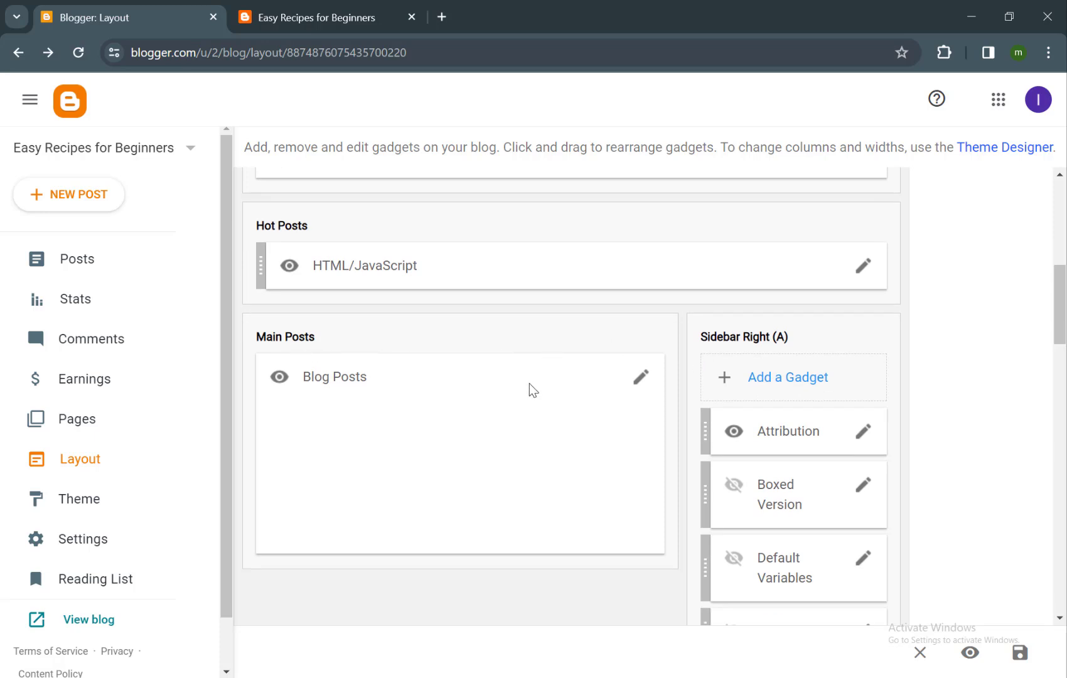
- Set the post page link text of the Blog Posts gadget to "more »" and save the gadget
click(635, 386)
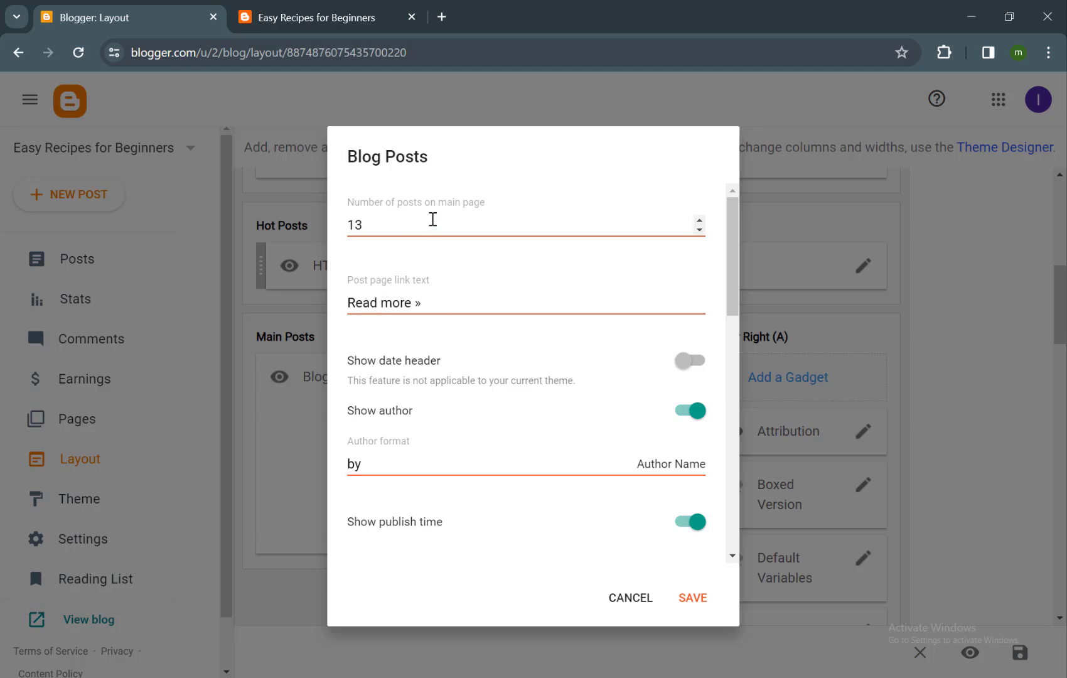
click(300, 17)
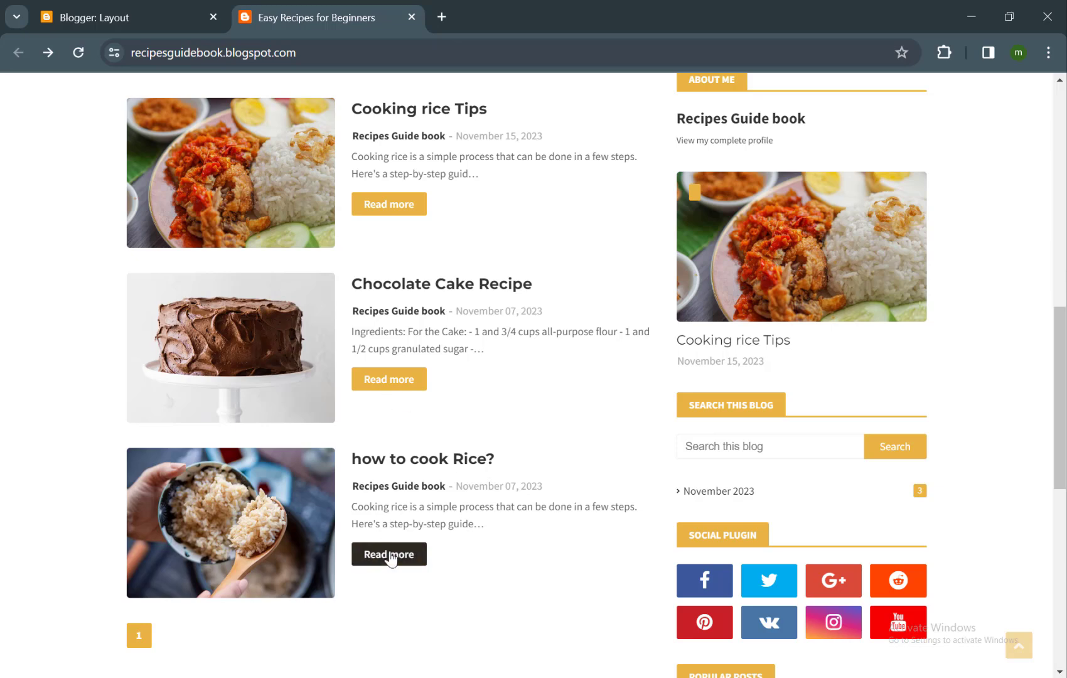
click(118, 5)
click(382, 303)
key(shift+Left)
key(shift+Left)
key(shift+Left)
key(shift+Left)
key(shift+Left)
key(BackSpace)
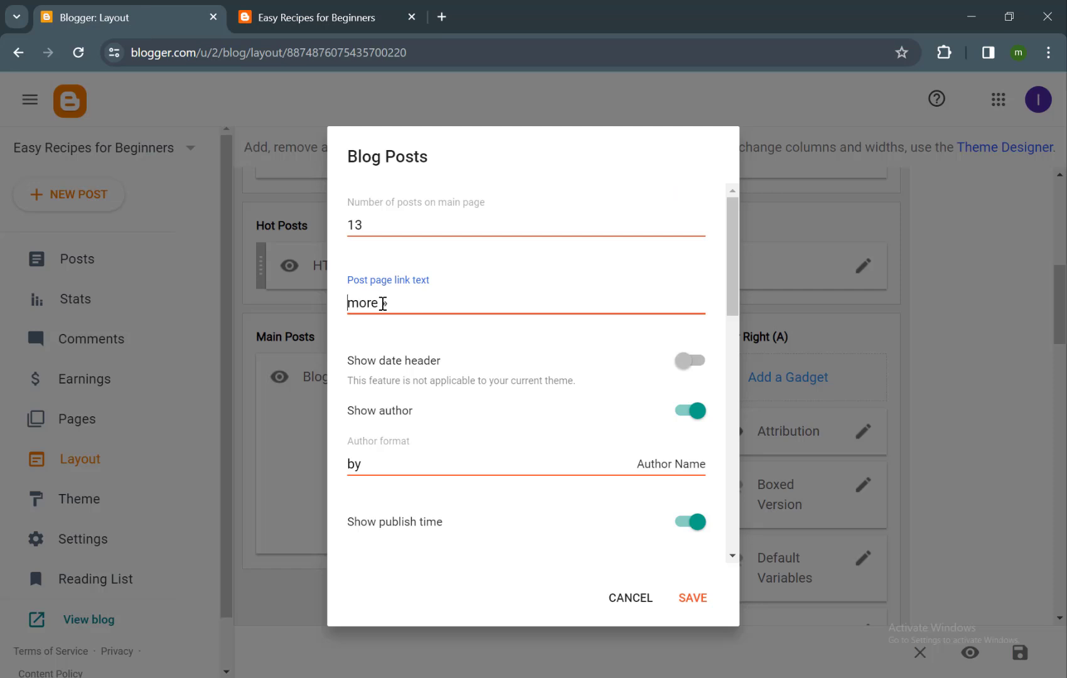
click(694, 599)
- Reload the live blog and check the link text under each post in the list
key(ctrl+Tab)
key(F5)
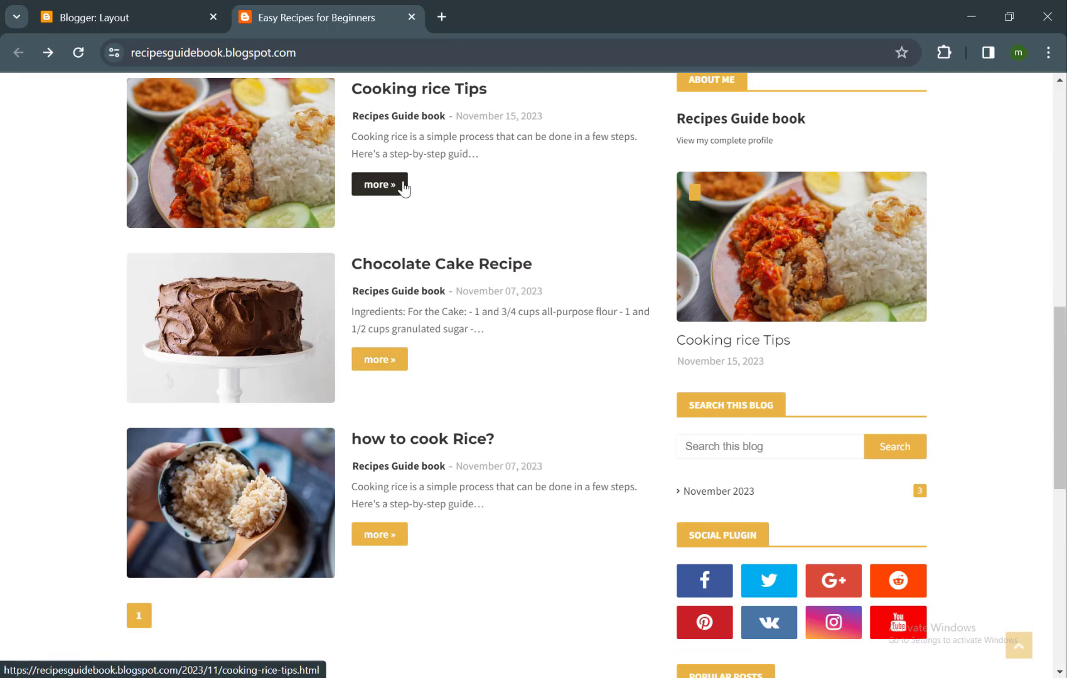
scroll(437, 216, up, 1)
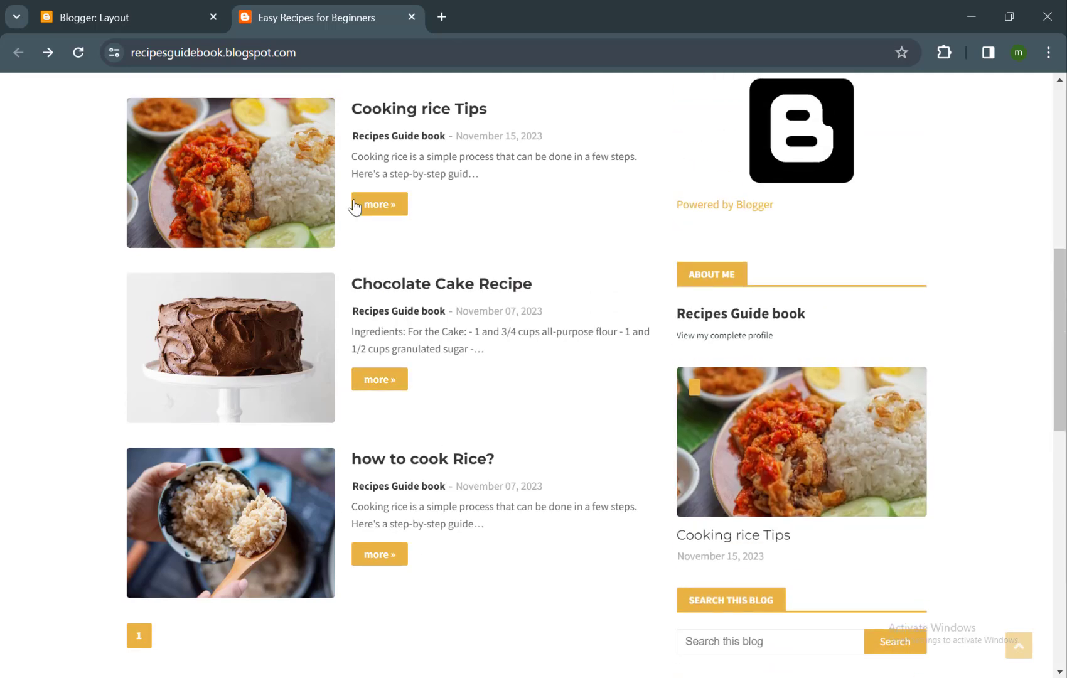
- Check the post dates on the live blog and select November 15, 2023 as the publish time format in the Blog Posts settings
key(ctrl+Tab)
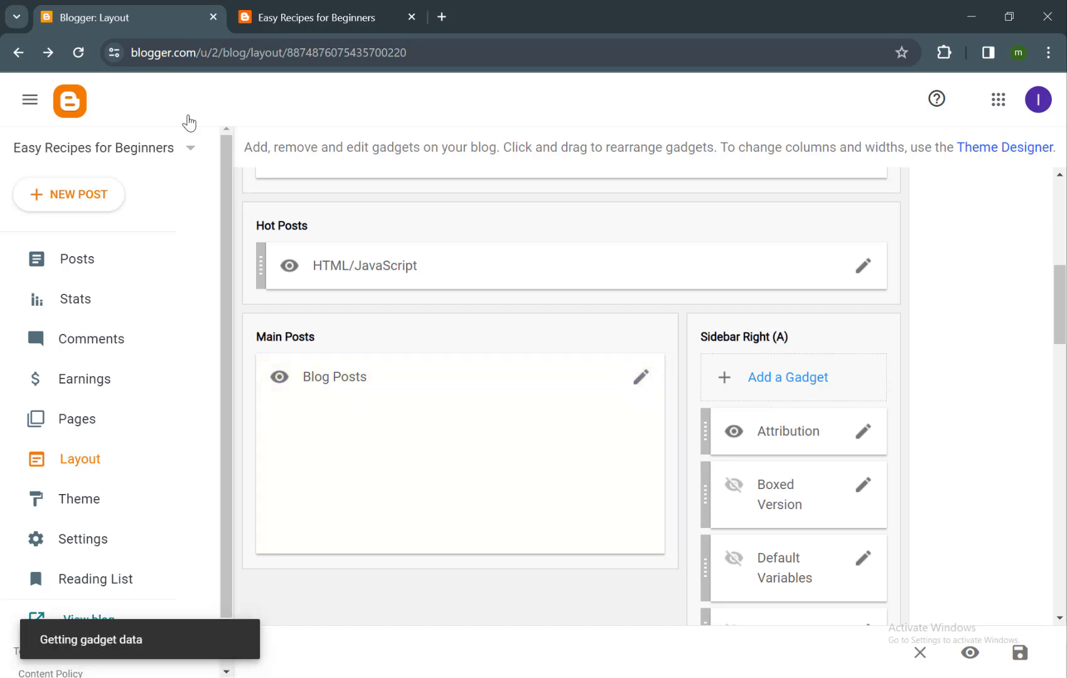
scroll(587, 383, down, 2)
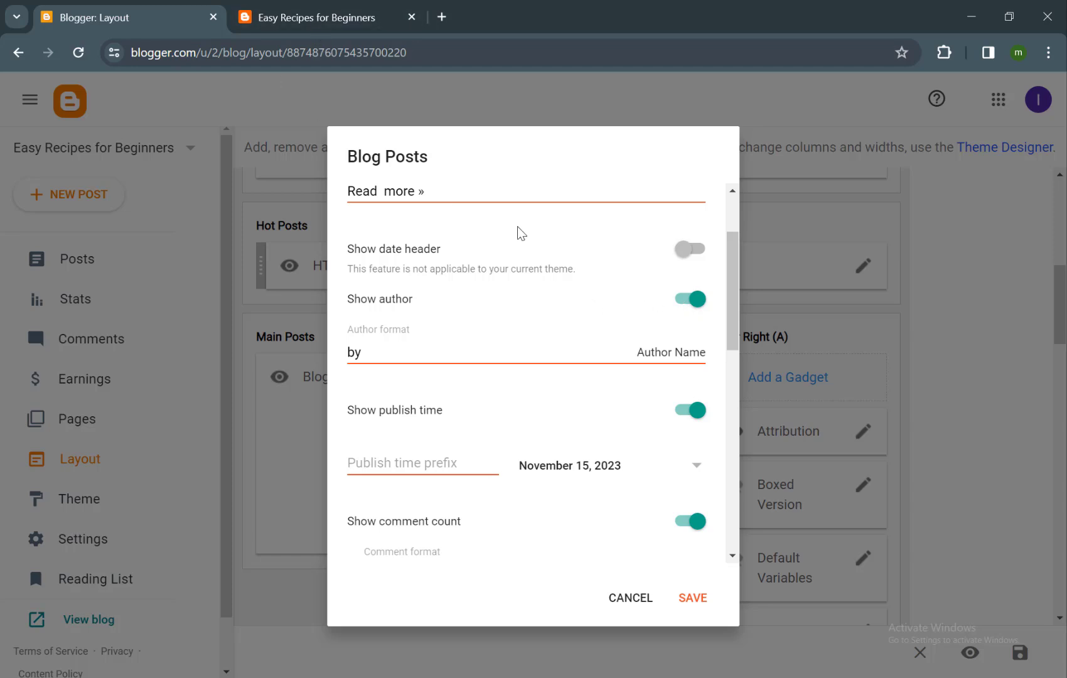
scroll(499, 352, down, 2)
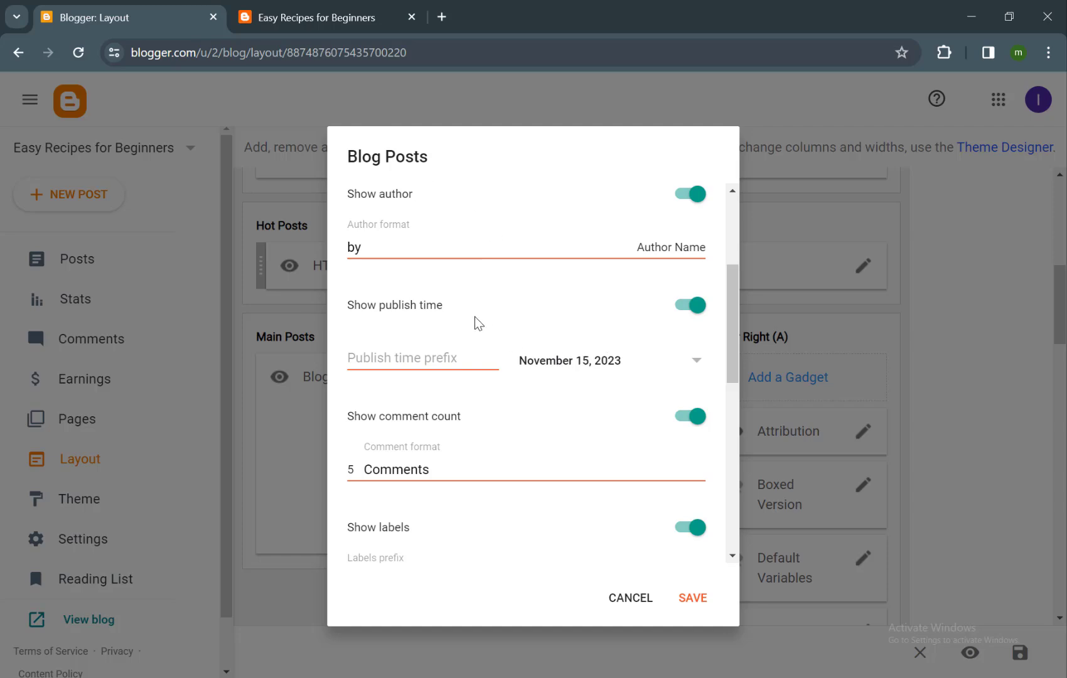
click(345, 22)
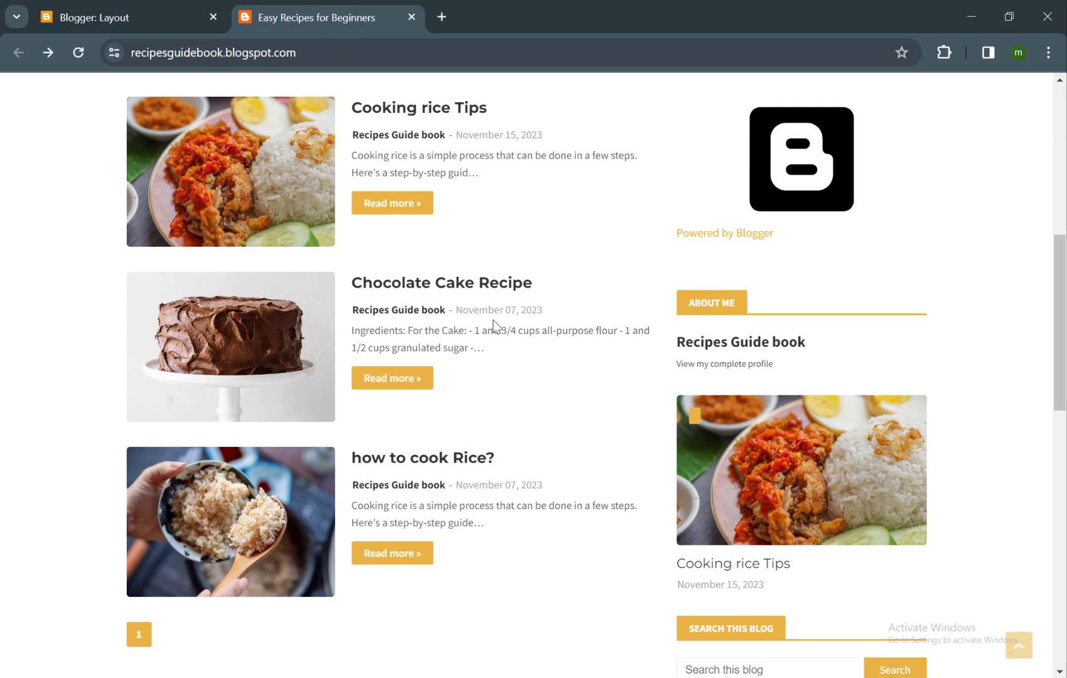
click(126, 18)
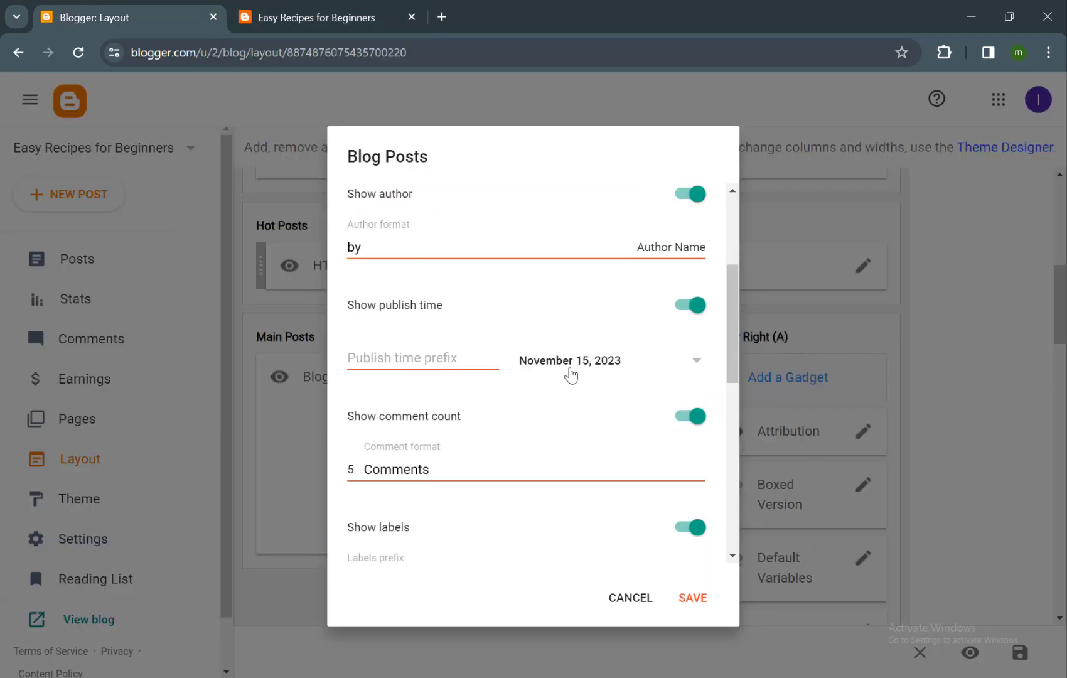
click(571, 375)
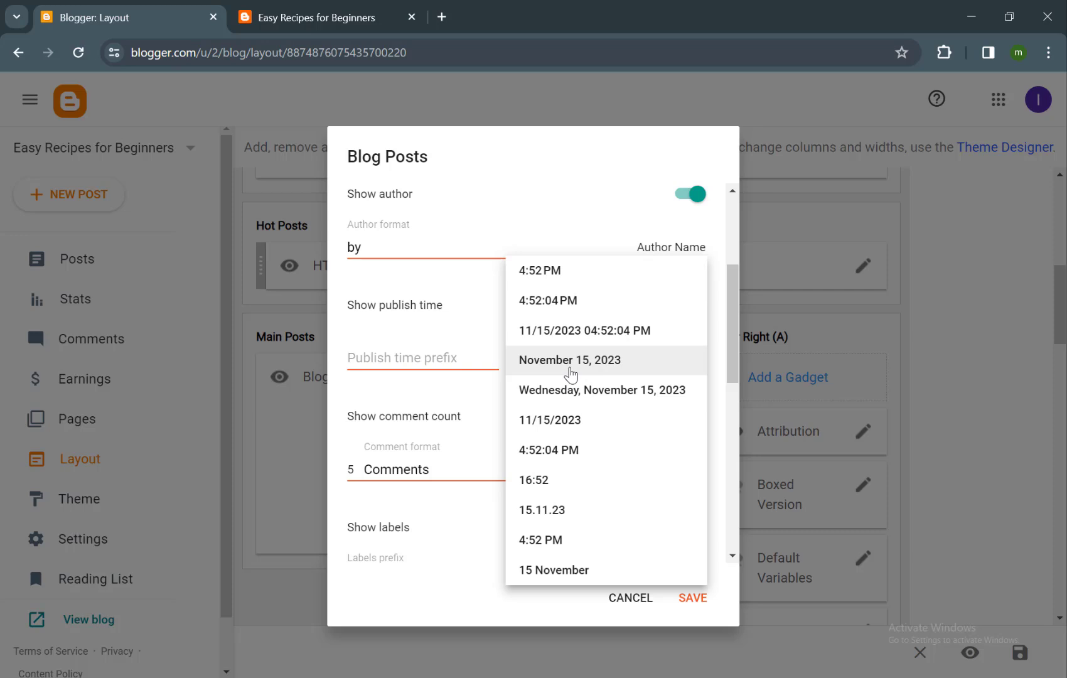
click(571, 375)
- Review the comment, label and item arrangement options of the Blog Posts gadget and turn on the email post link
scroll(451, 338, down, 2)
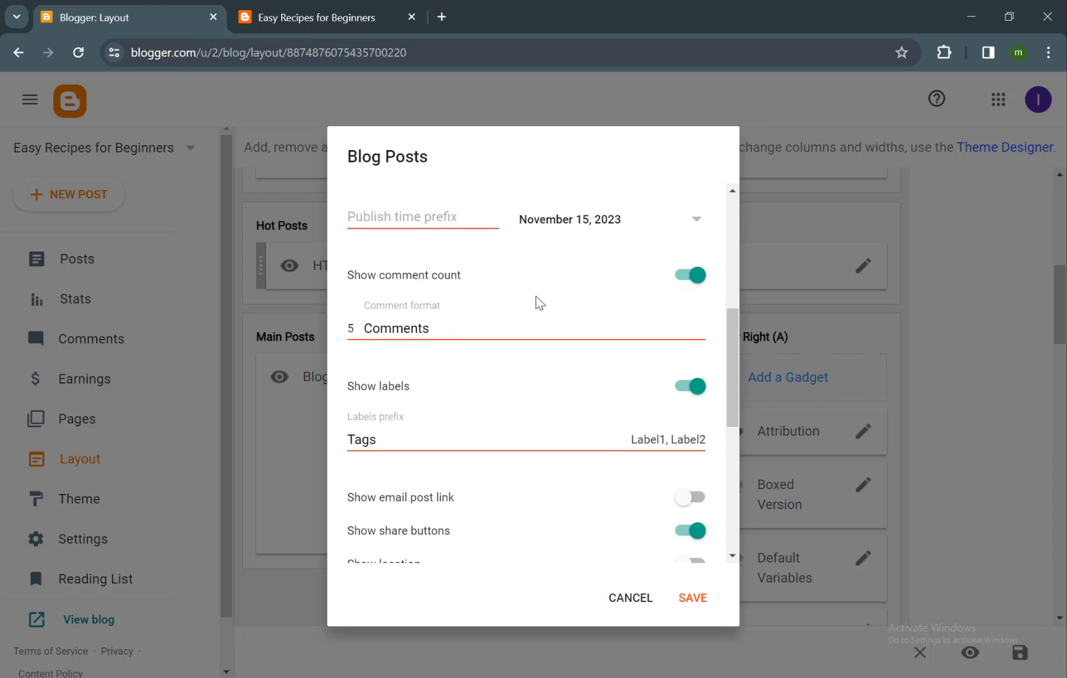
scroll(494, 312, down, 1)
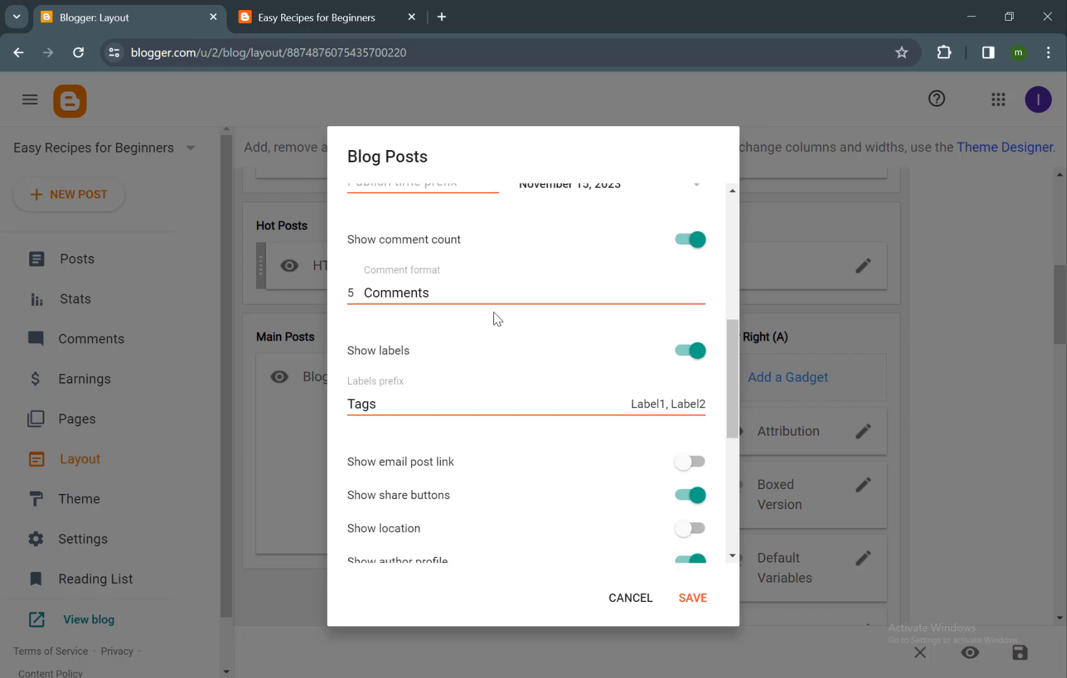
click(368, 293)
scroll(559, 392, down, 1)
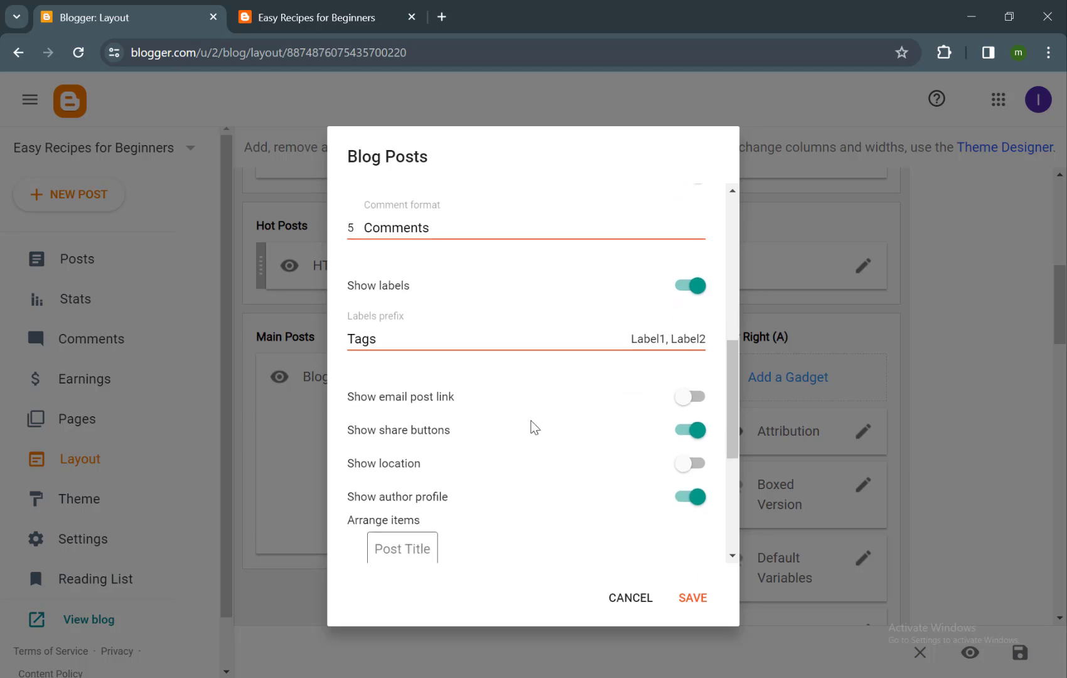
scroll(558, 432, down, 3)
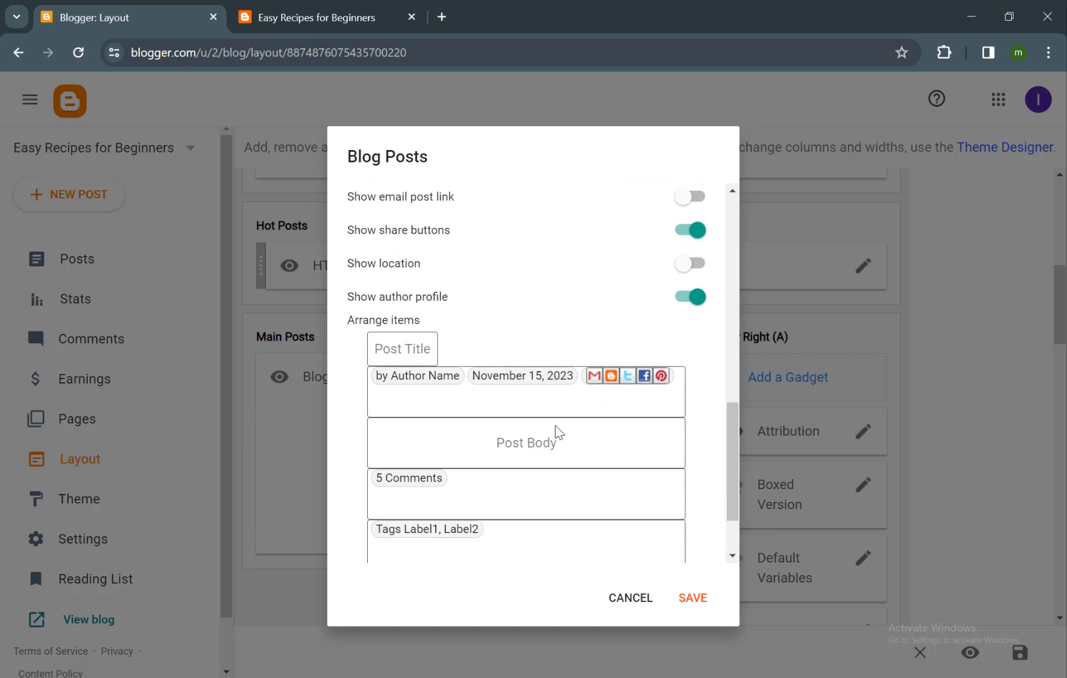
scroll(557, 432, up, 1)
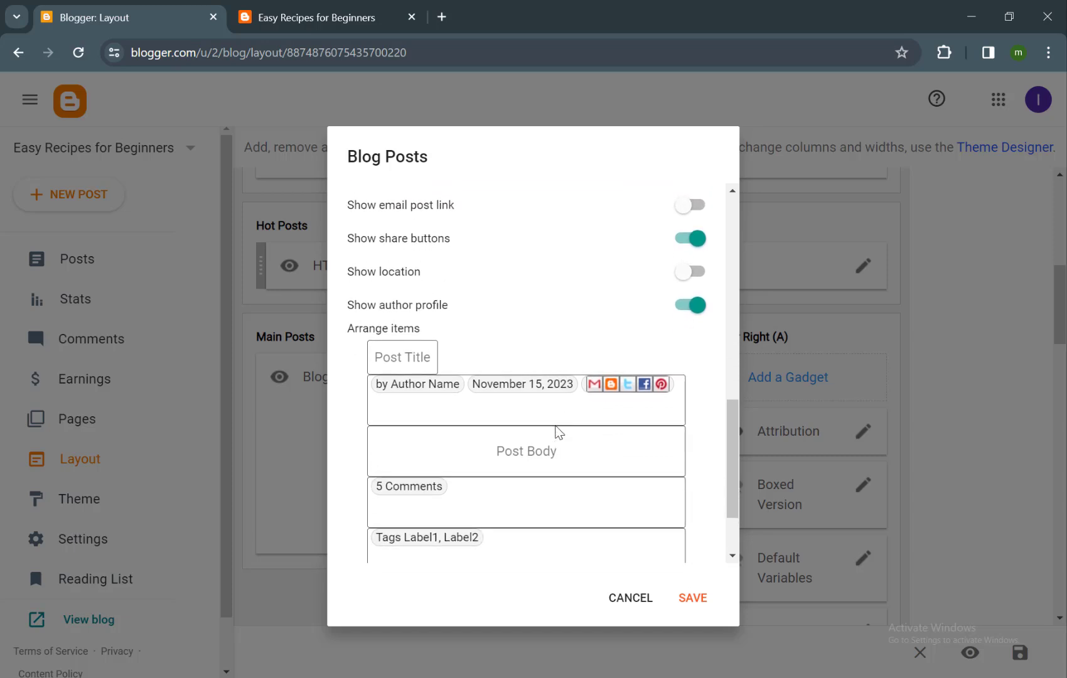
click(689, 216)
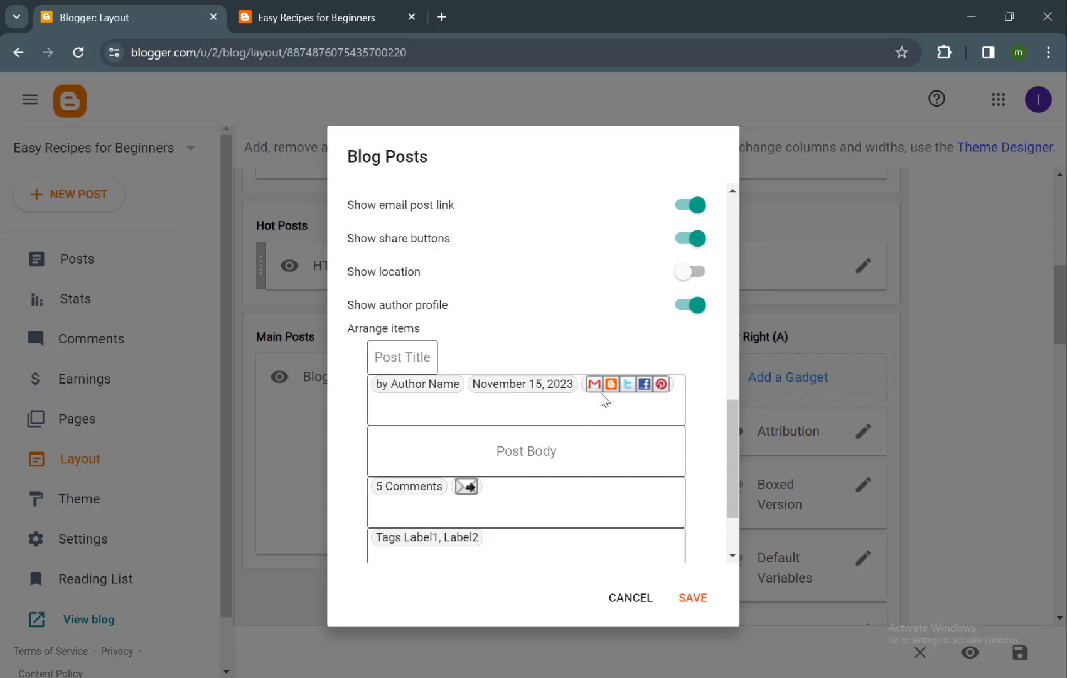
- Try turning the share buttons off and the location on in the Blog Posts settings, restoring each option
click(684, 247)
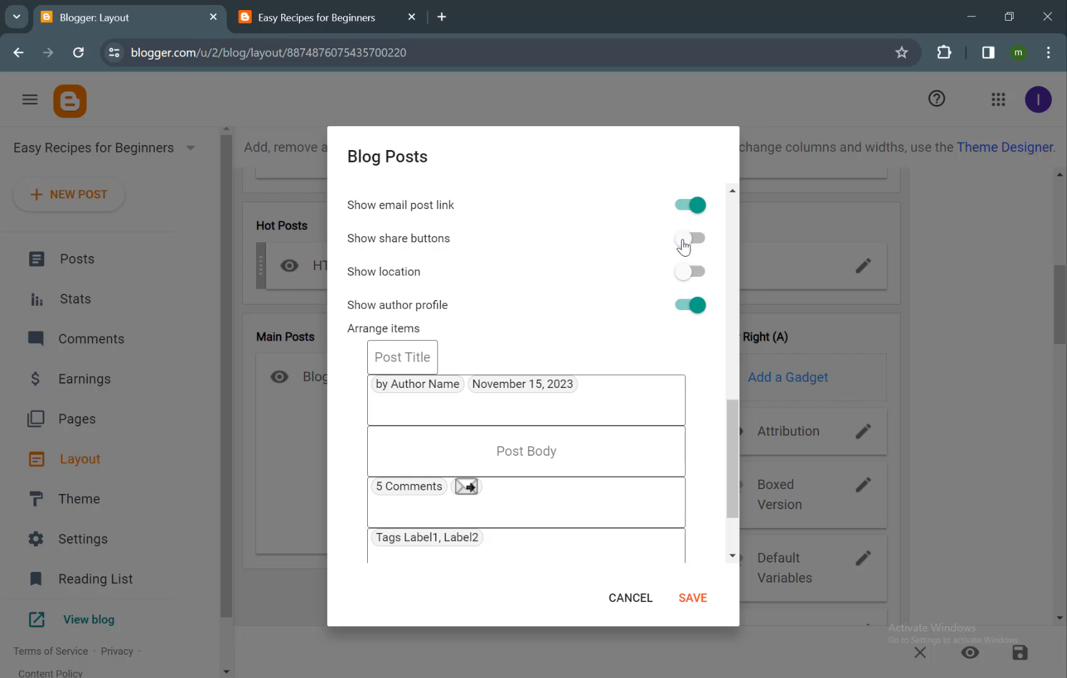
click(684, 247)
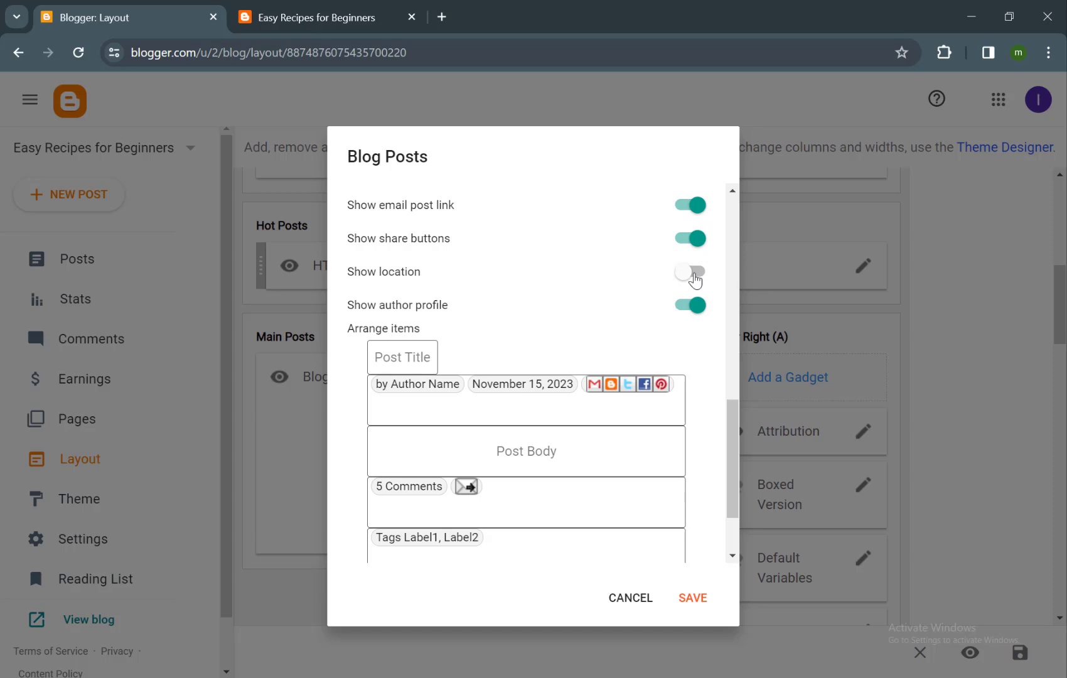
click(692, 274)
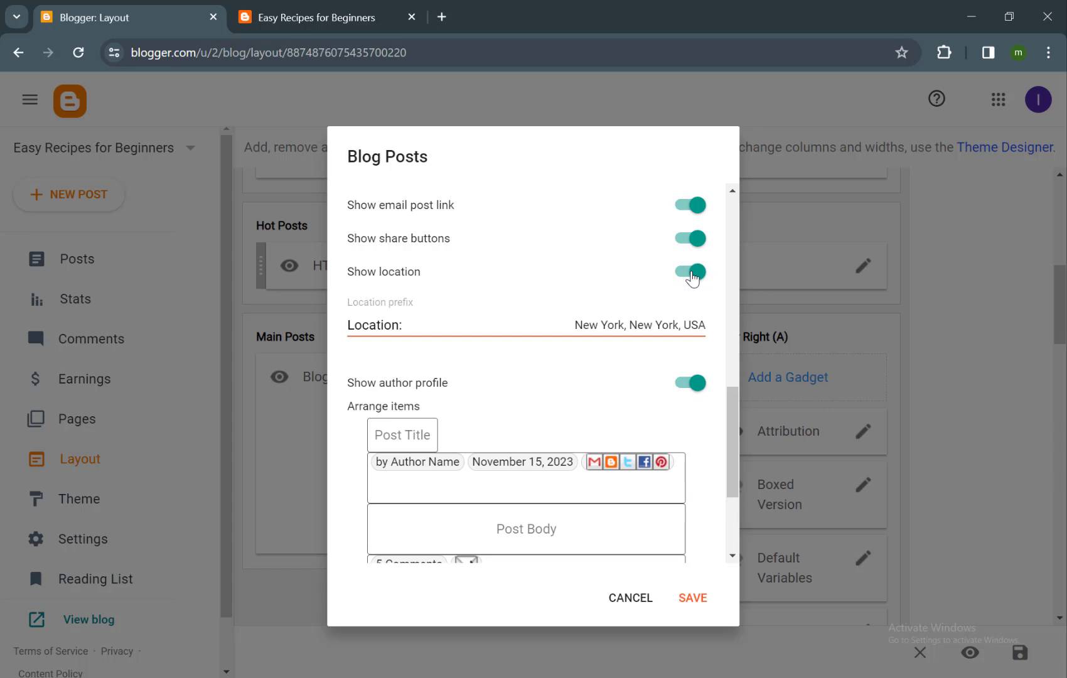
click(692, 275)
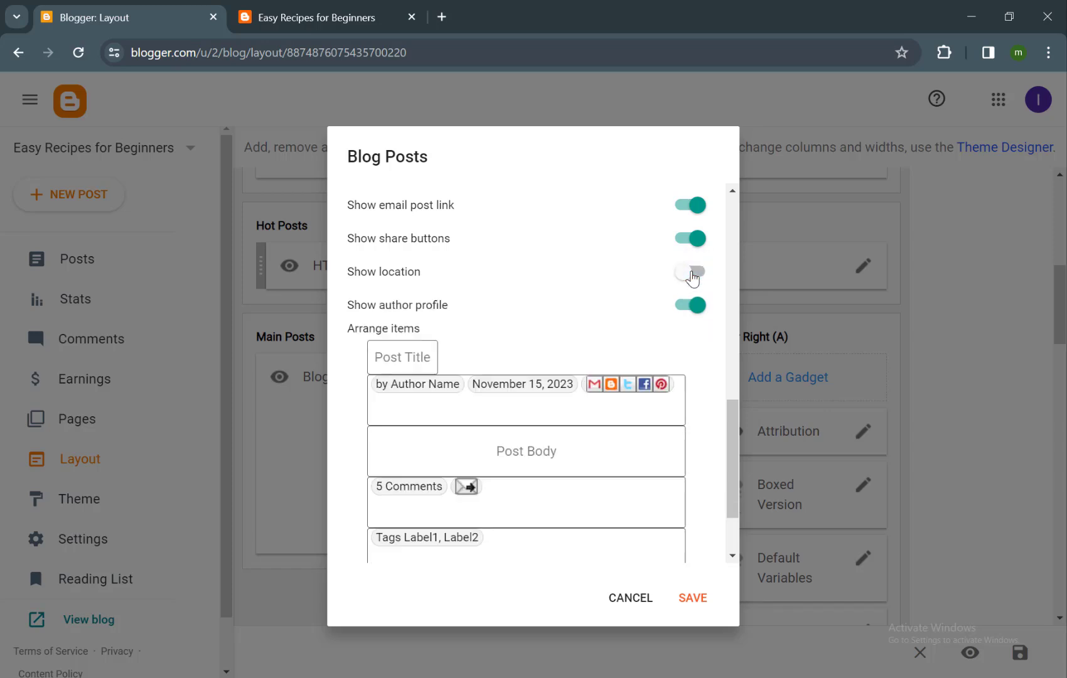
- Turn off the author profile for posts and save the Blog Posts gadget
scroll(479, 397, down, 2)
scroll(478, 396, up, 1)
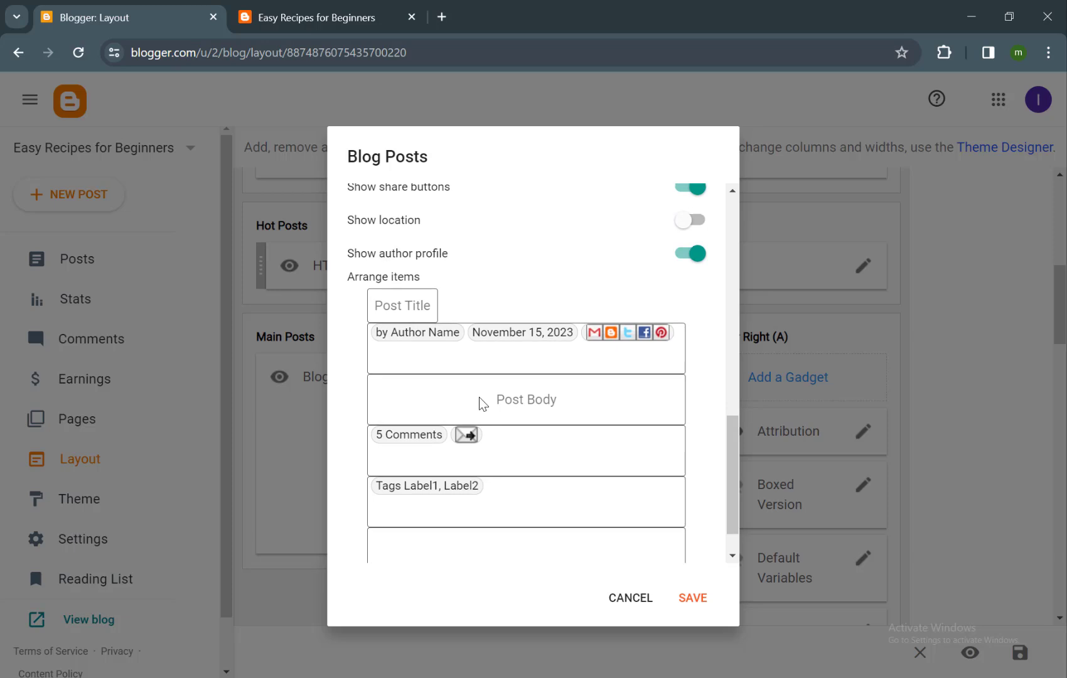
click(689, 262)
scroll(579, 362, down, 1)
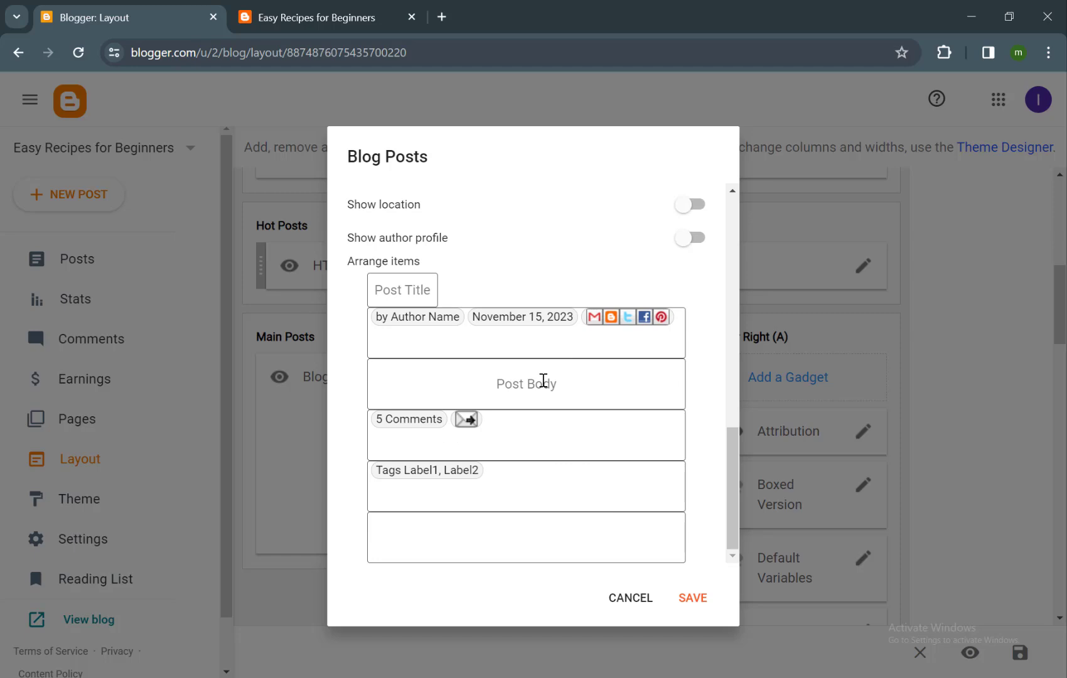
scroll(543, 380, up, 1)
key(Return)
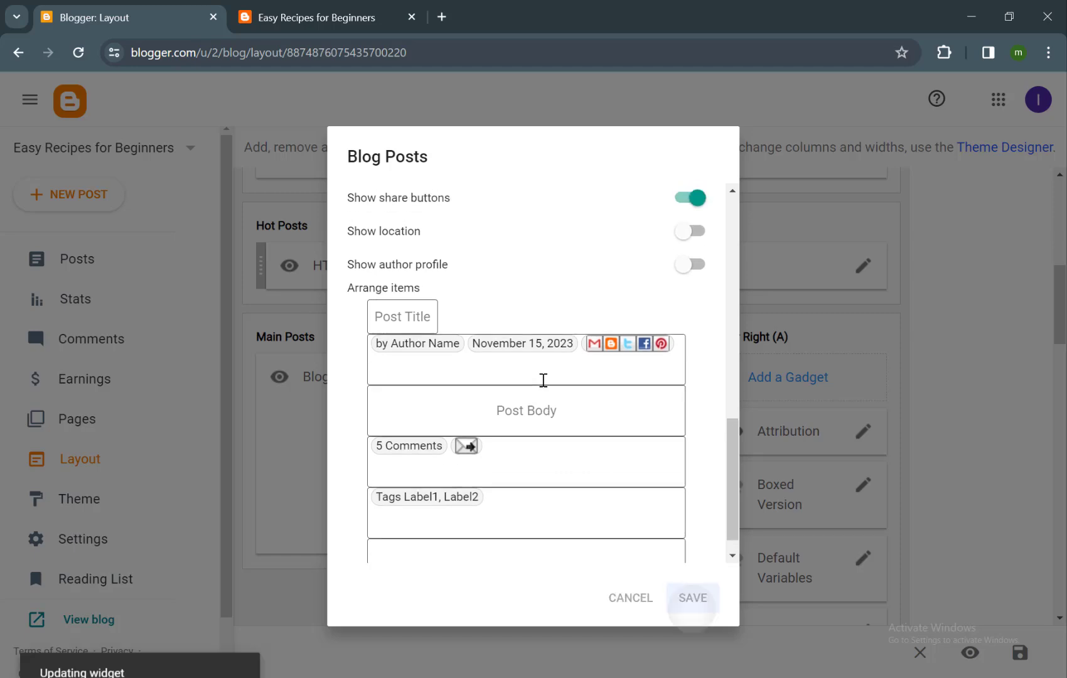
key(Return)
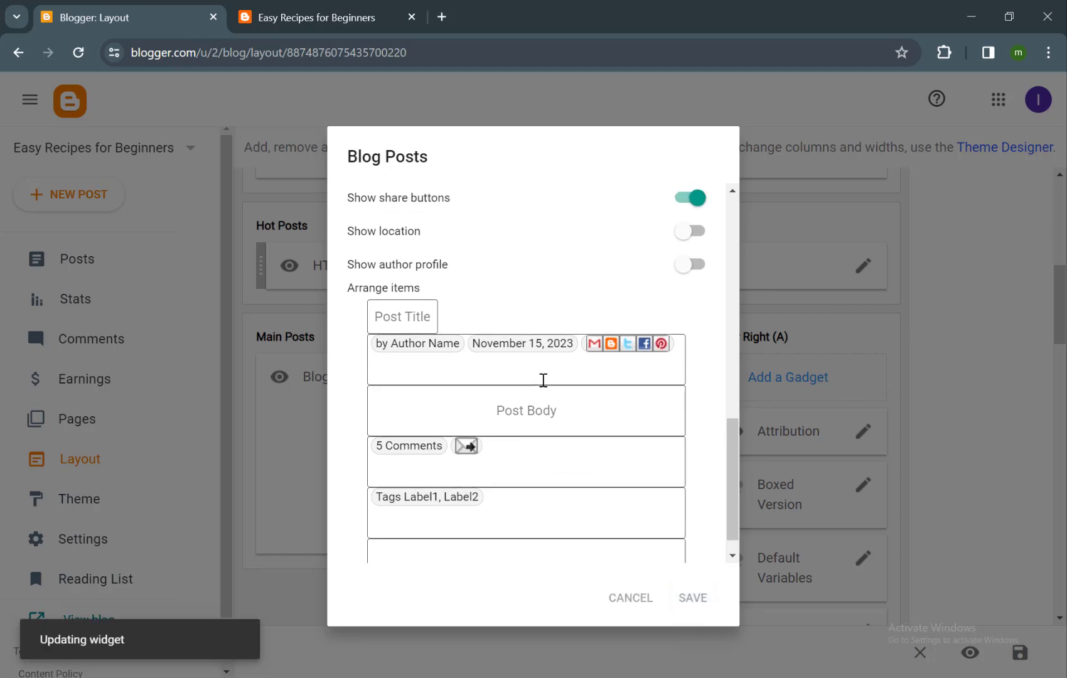
- Open the Cooking rice Tips post on the live blog and examine its share buttons, post navigation and comment section
key(ctrl+Tab)
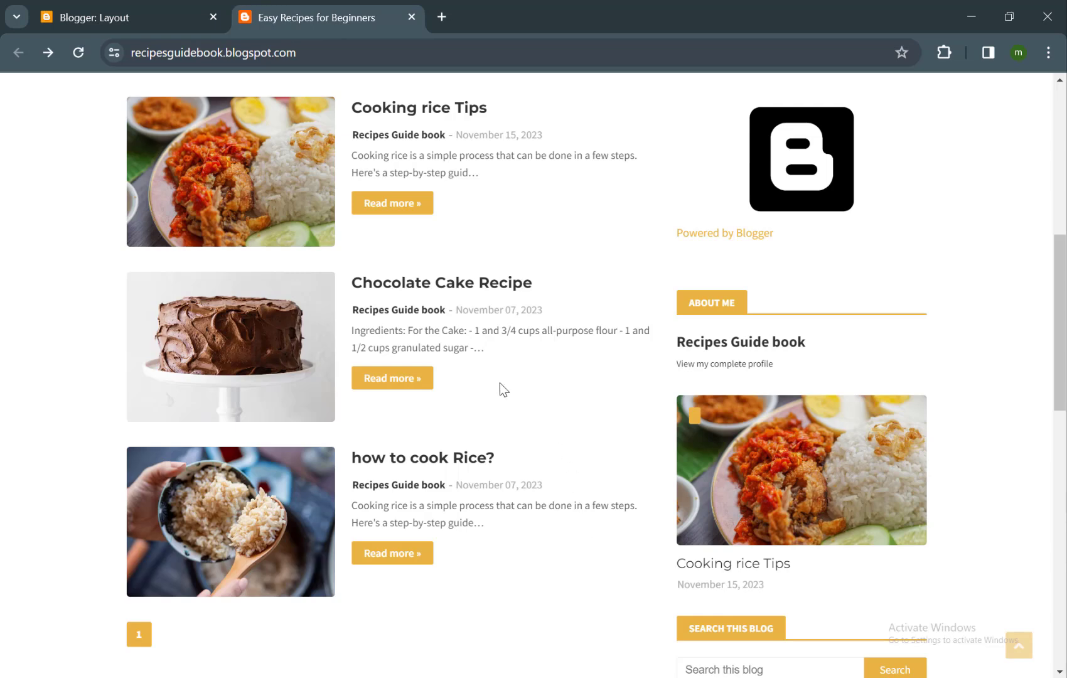
scroll(501, 384, up, 3)
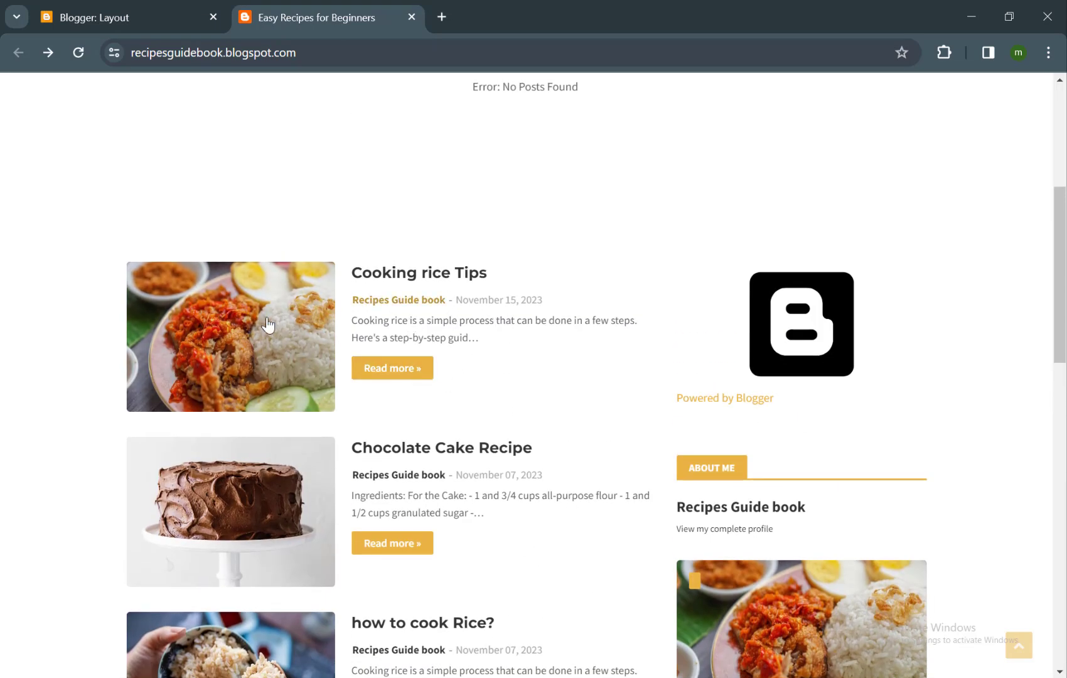
click(399, 278)
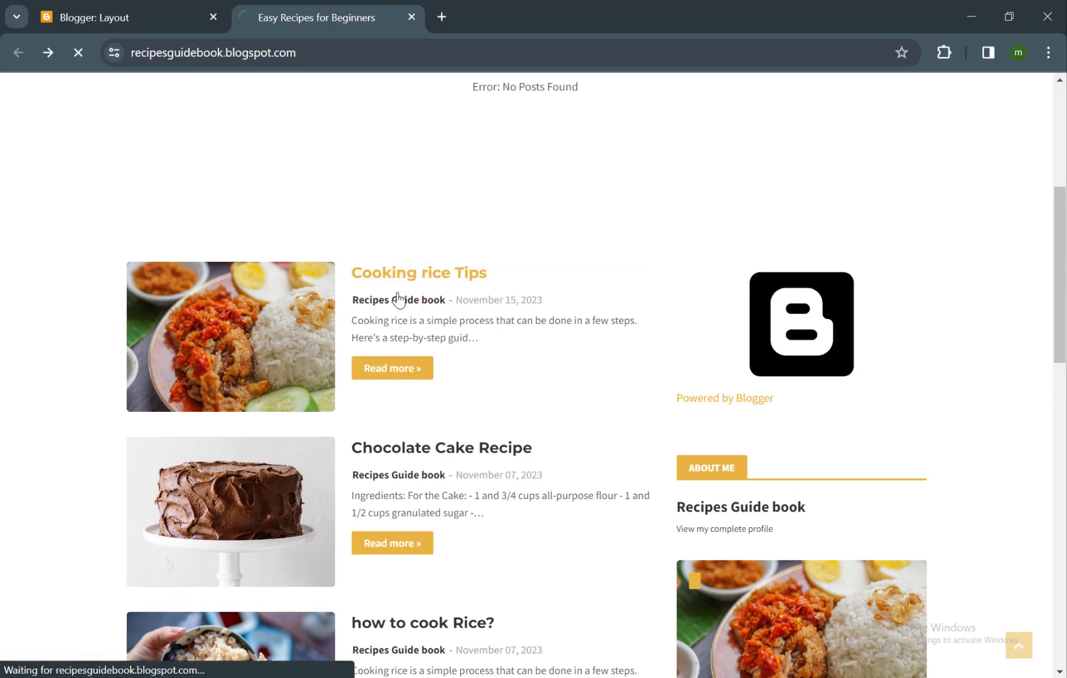
scroll(279, 326, down, 3)
scroll(279, 332, down, 15)
scroll(279, 326, down, 5)
scroll(278, 331, up, 2)
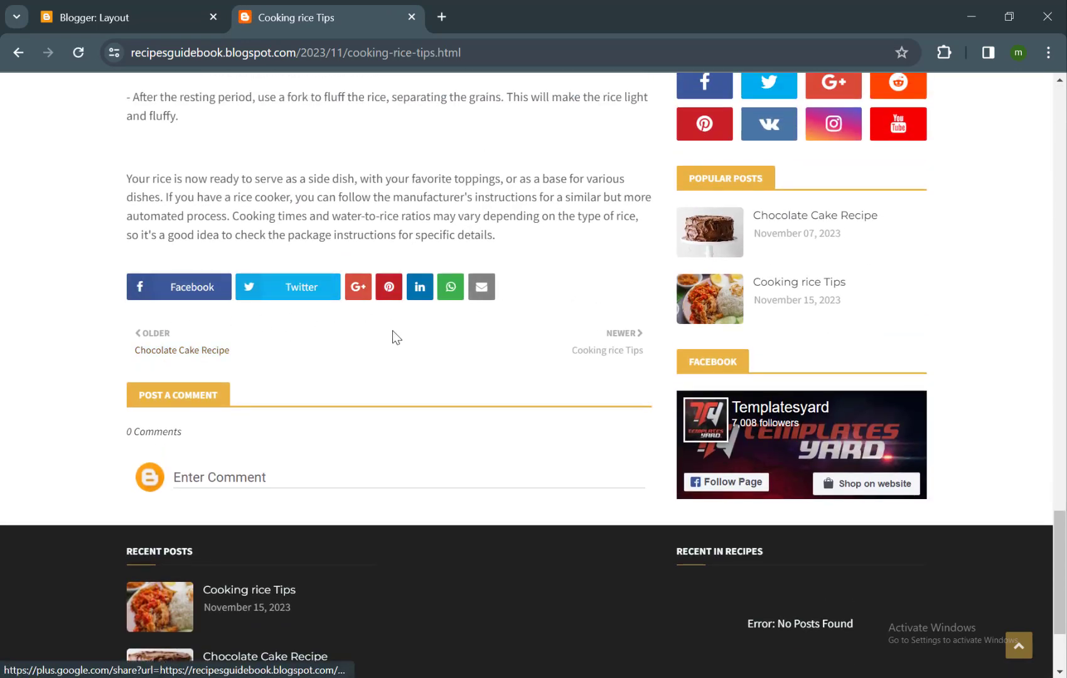
scroll(392, 341, down, 1)
scroll(394, 342, up, 1)
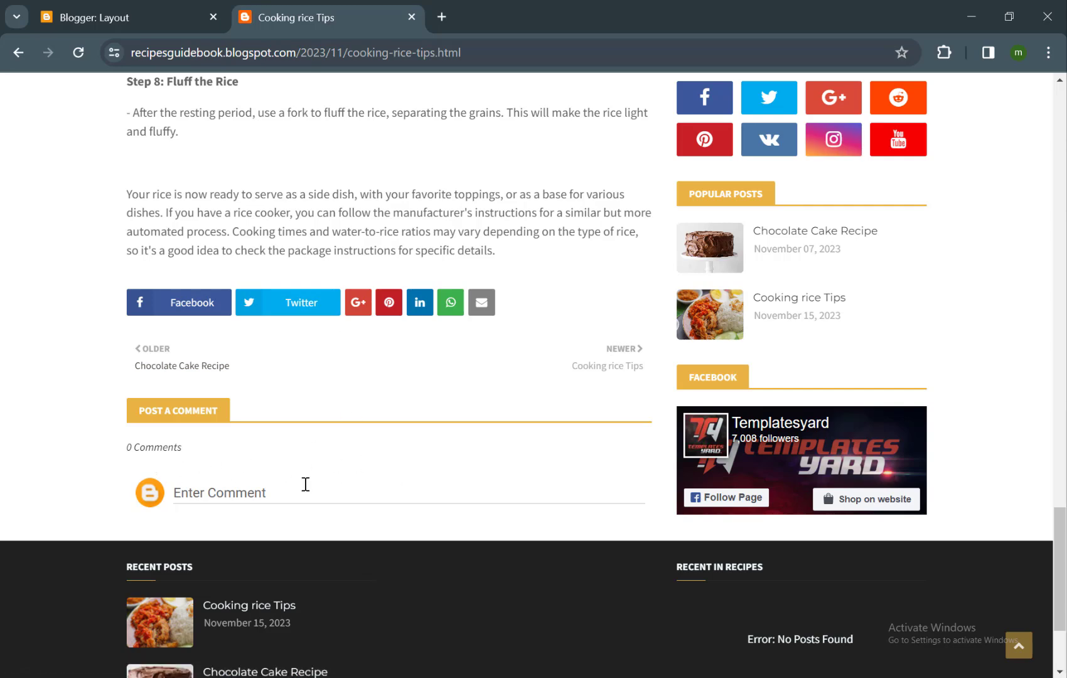
- Compare the Sidebar Right (A) gadgets on the Layout page with the sidebar of the live Cooking rice Tips post
key(ctrl+shift+Tab)
scroll(833, 431, down, 1)
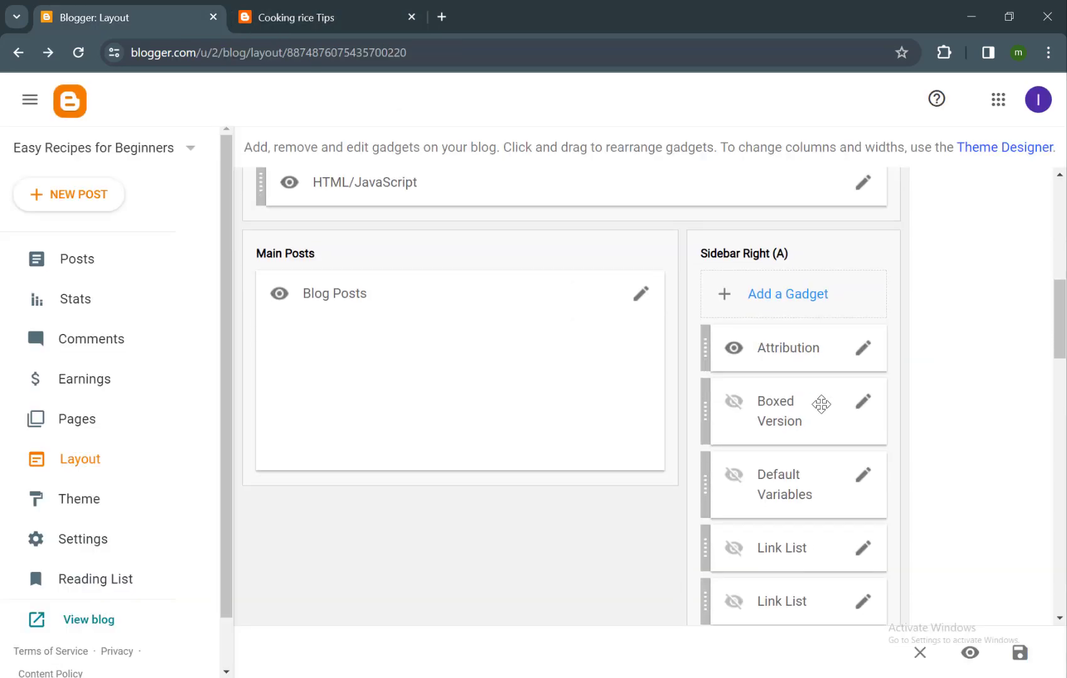
key(ctrl+Tab)
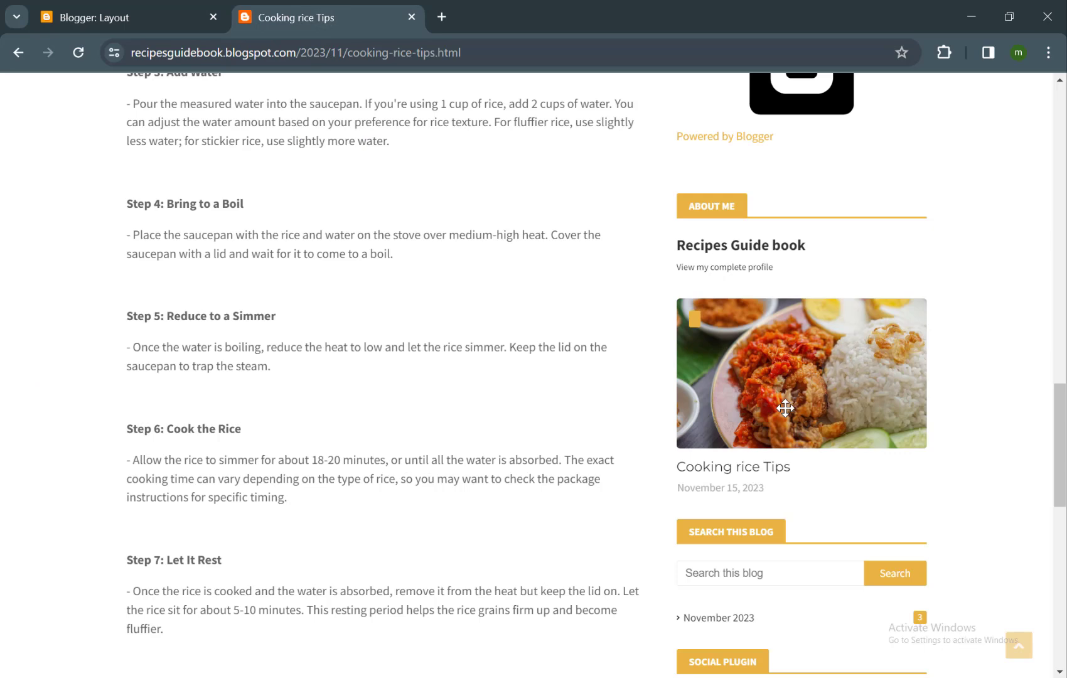
scroll(912, 400, up, 2)
scroll(911, 399, down, 1)
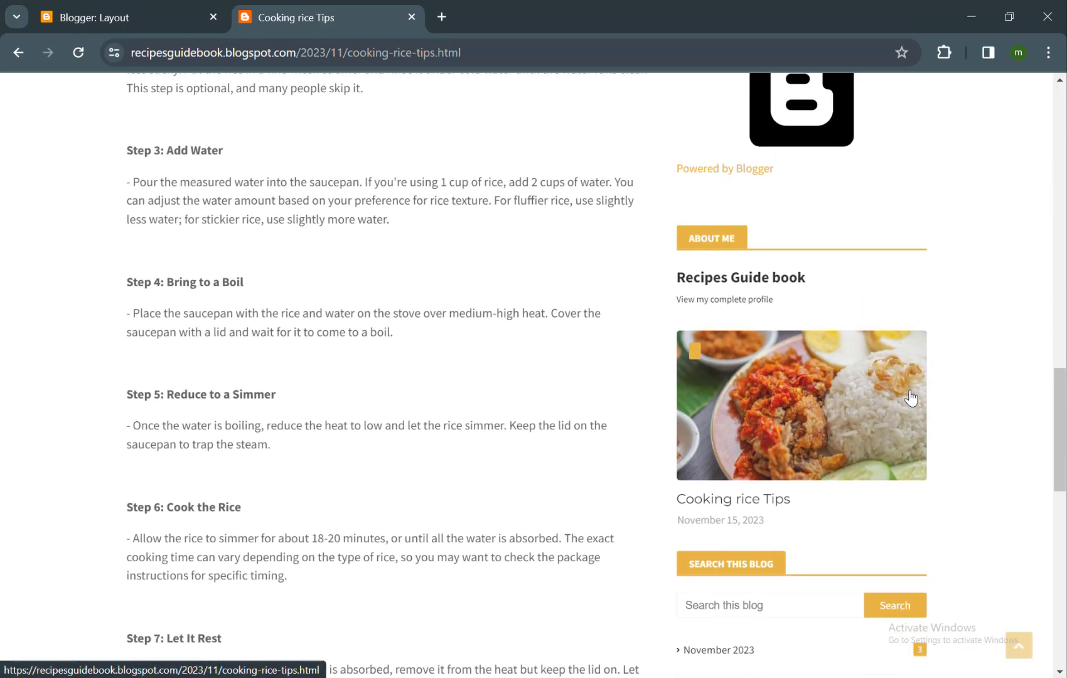
scroll(912, 400, up, 1)
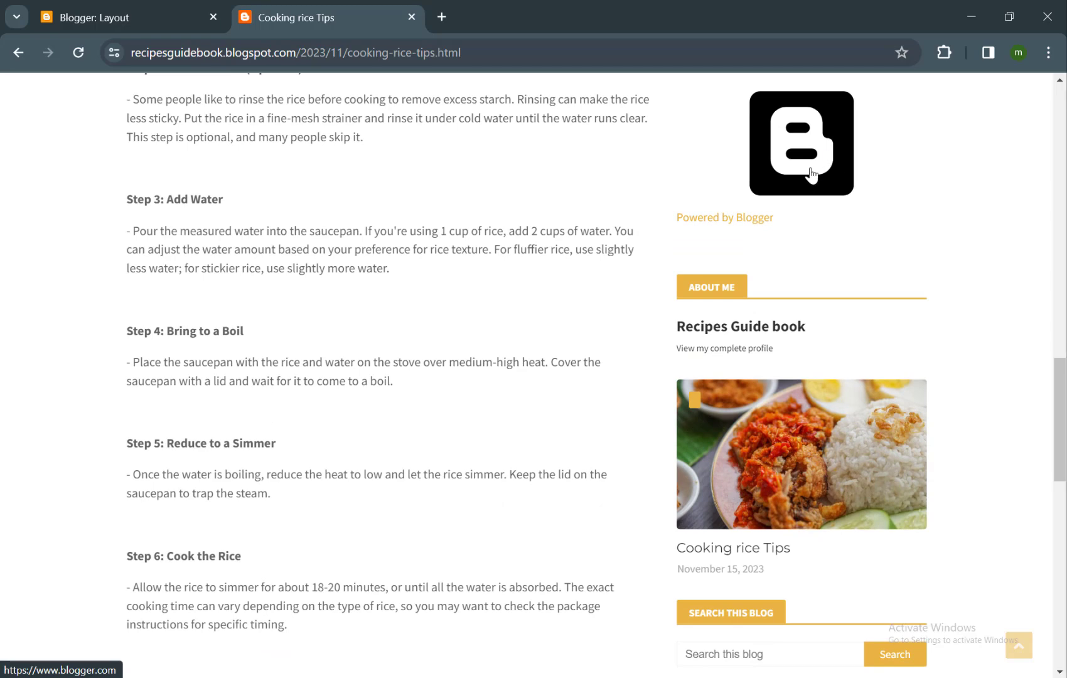
scroll(829, 305, down, 2)
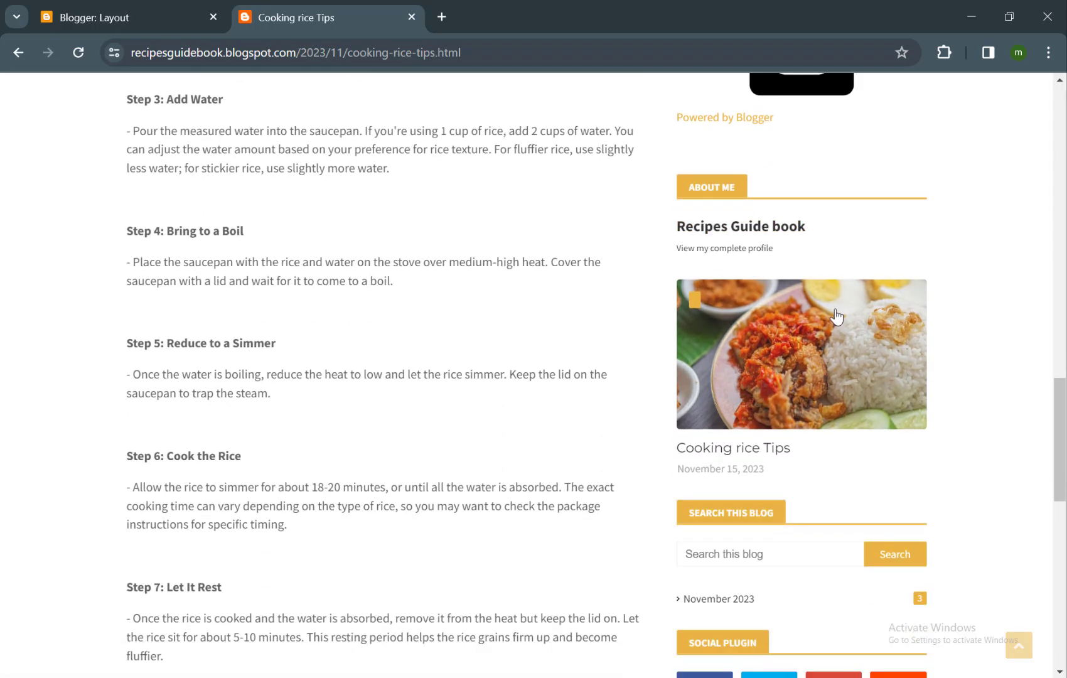
- Examine the rest of the sidebar on the live Cooking rice Tips post, from the featured post to the Facebook widget
scroll(836, 316, down, 2)
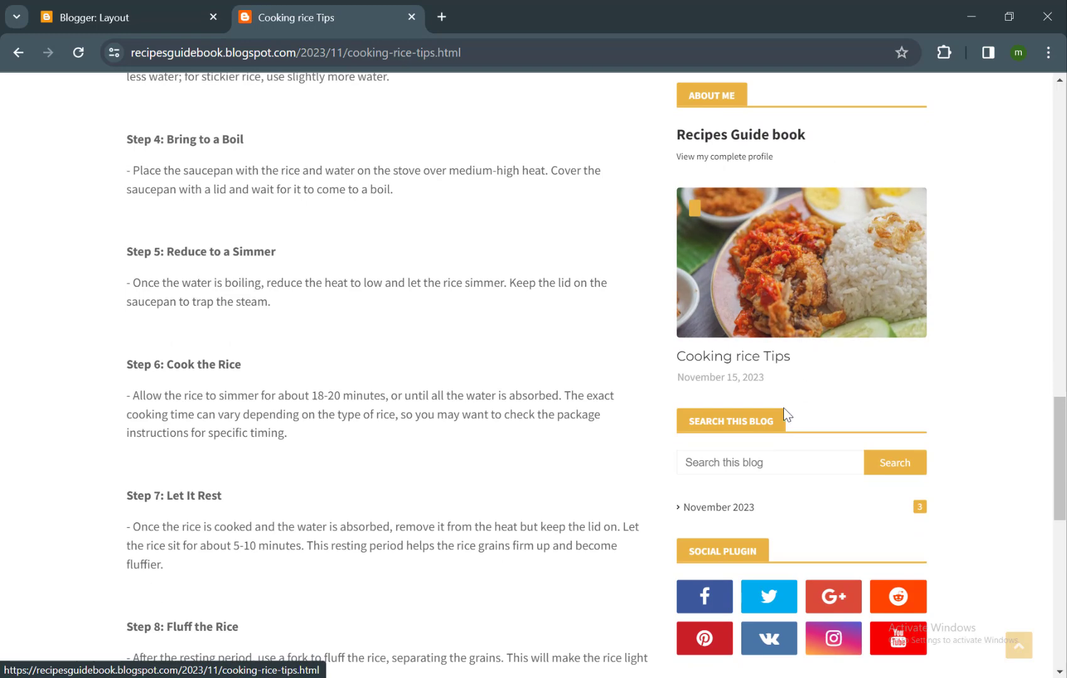
scroll(759, 283, down, 2)
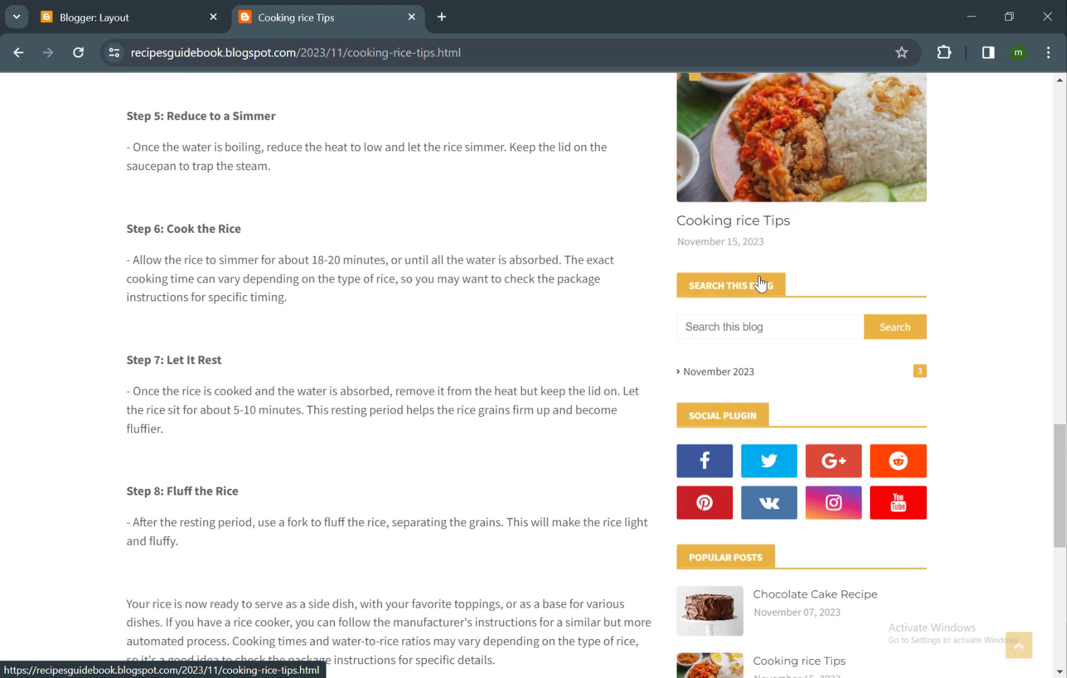
scroll(752, 405, down, 3)
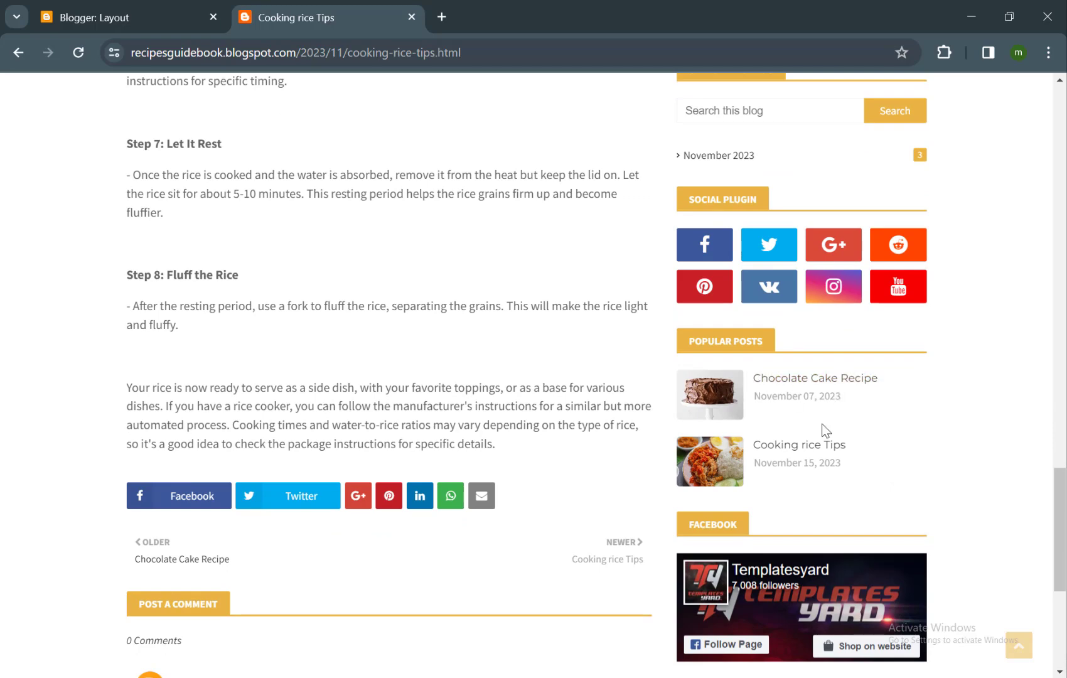
scroll(825, 431, down, 3)
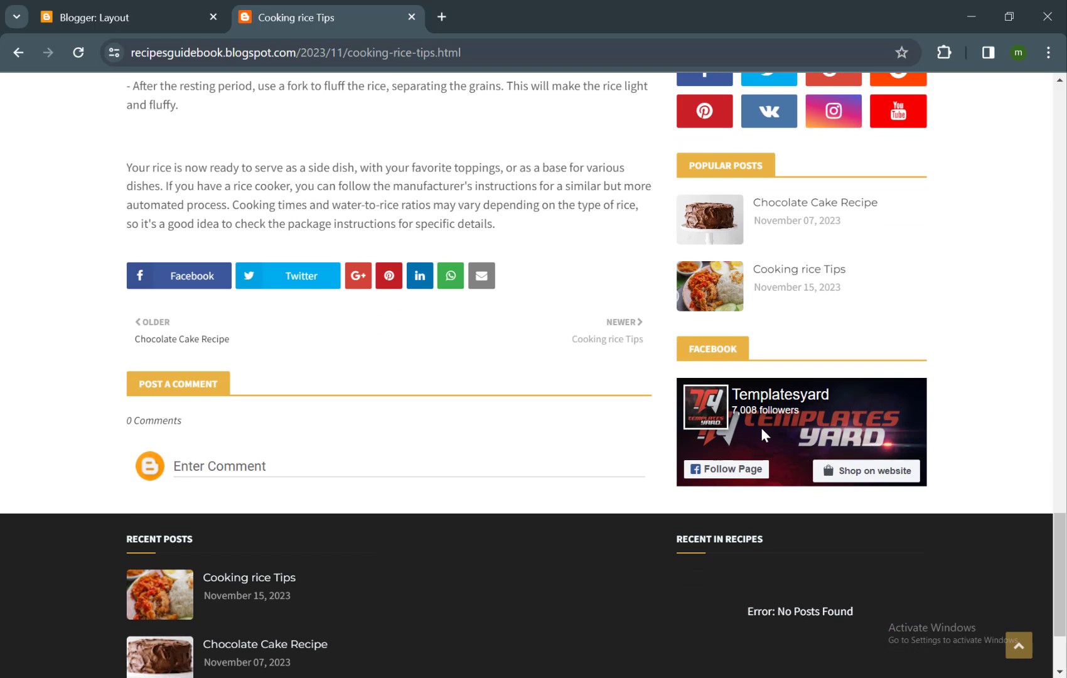
- Remove the Search This Blog gadget from Sidebar Right (A) on the blog's Layout page
key(ctrl+shift+Tab)
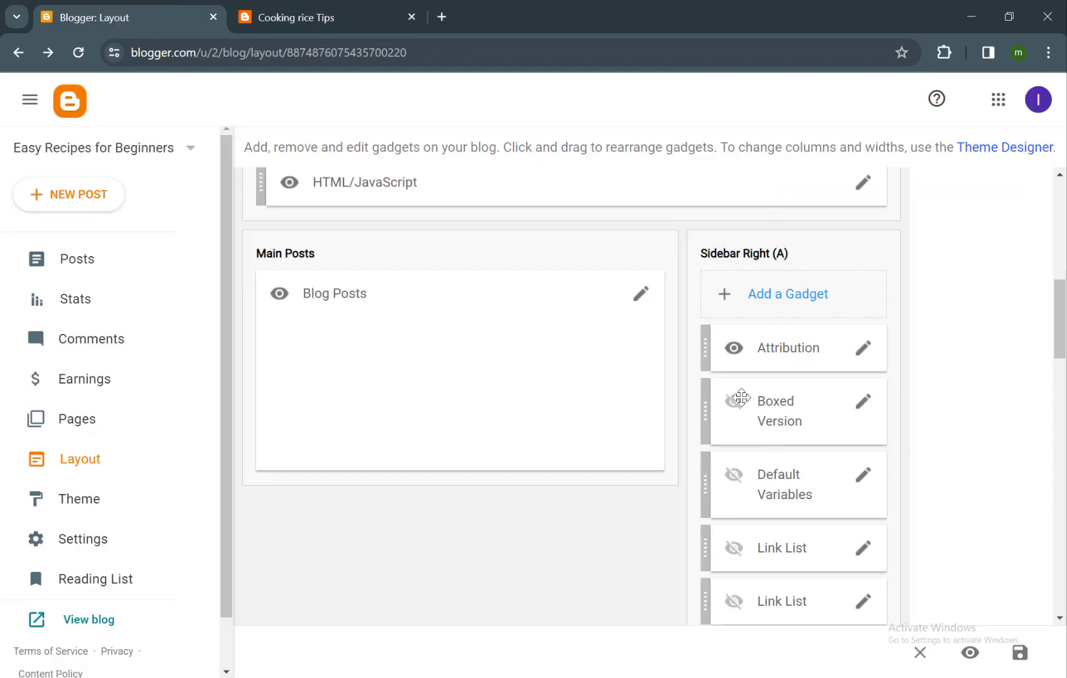
scroll(740, 395, down, 1)
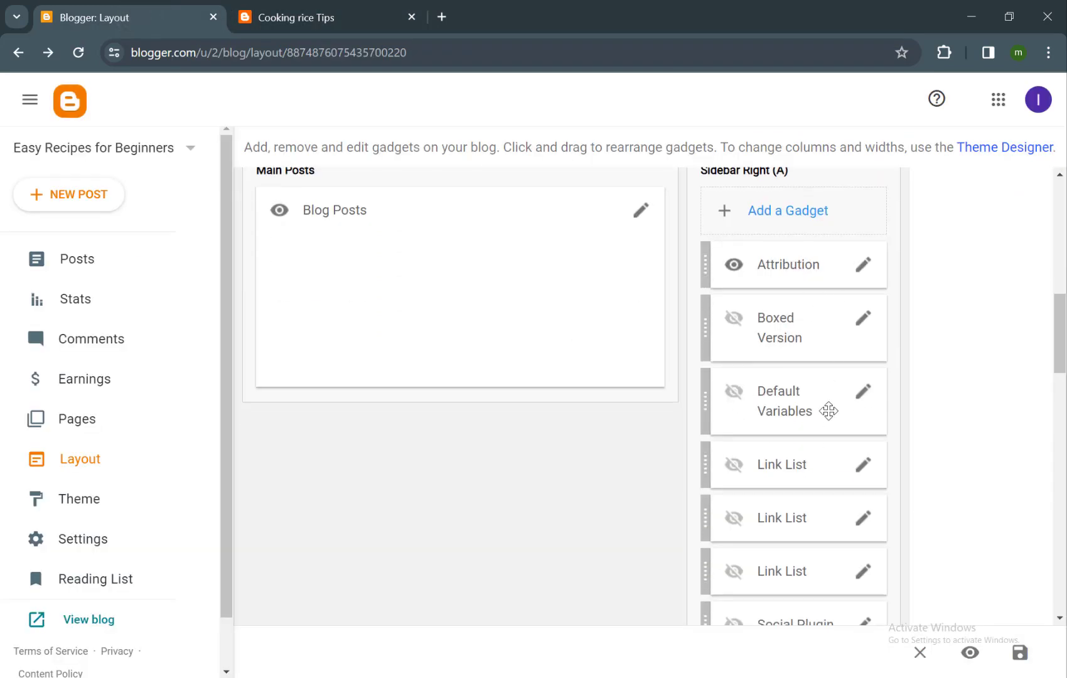
scroll(849, 499, down, 2)
scroll(849, 500, down, 2)
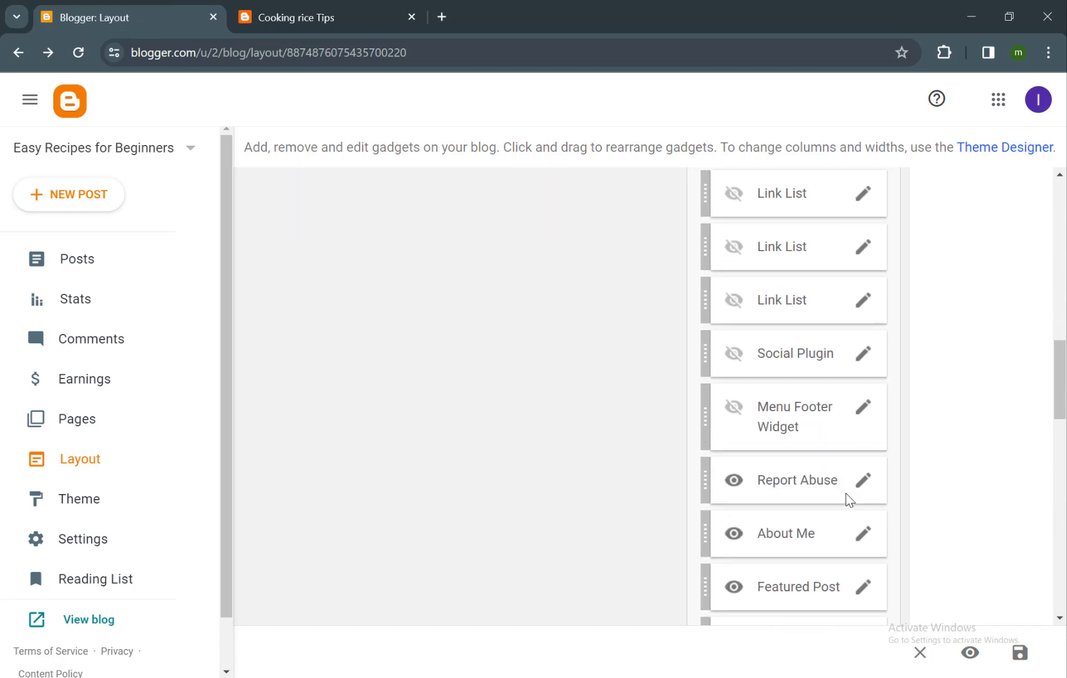
scroll(848, 499, down, 3)
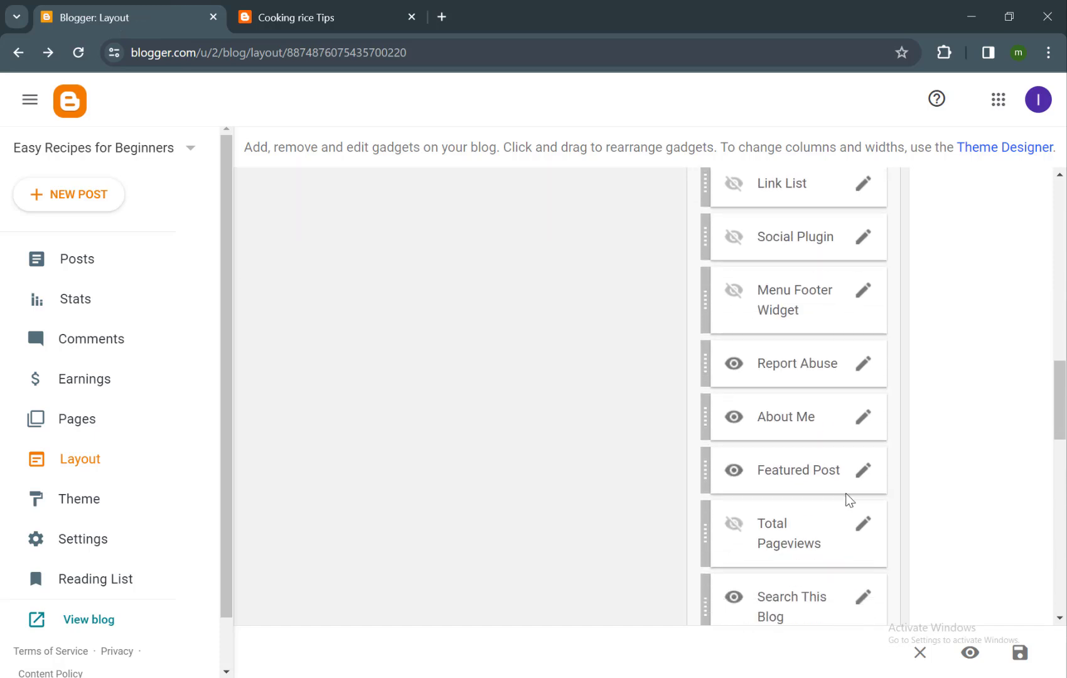
scroll(849, 500, down, 1)
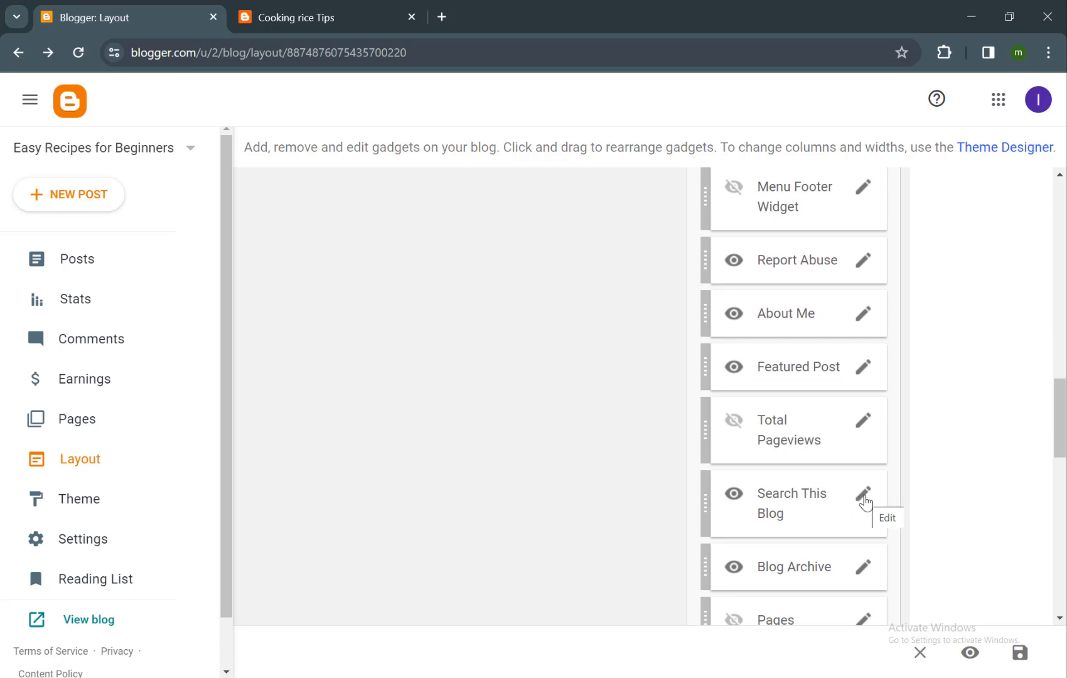
click(864, 496)
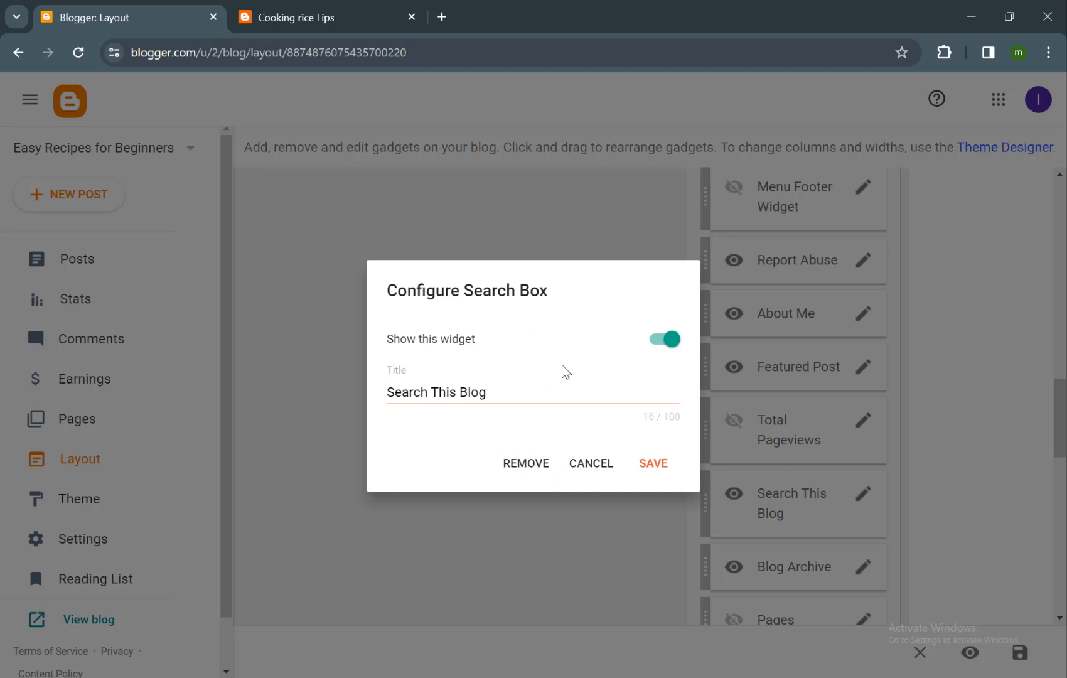
click(524, 466)
key(Return)
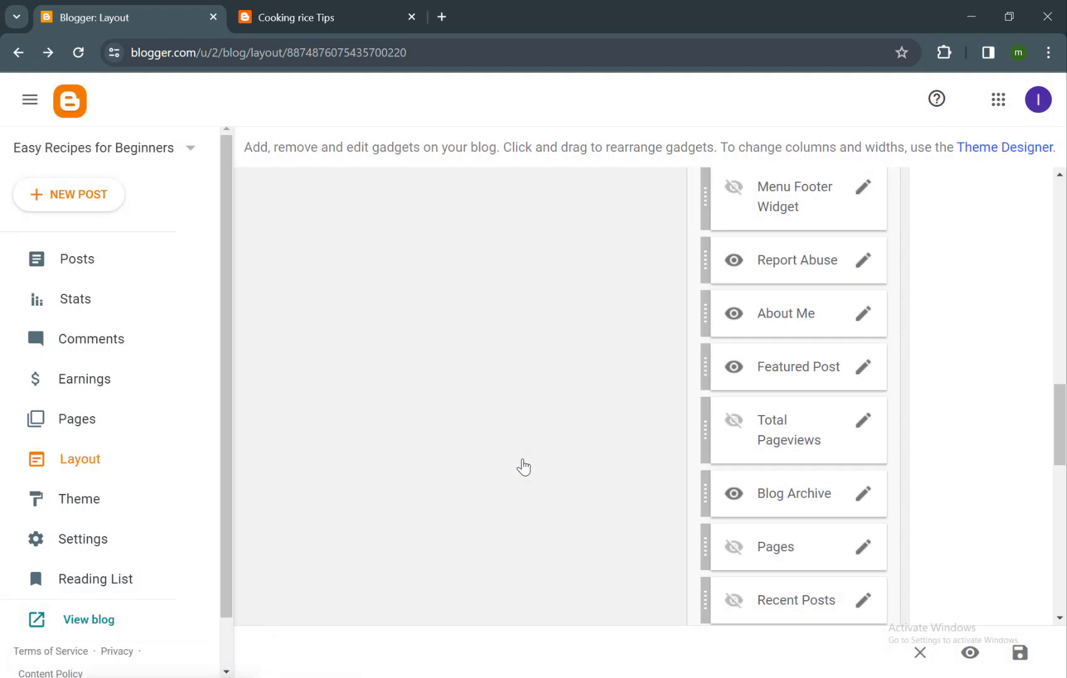
- Reload the live Cooking rice Tips post and check its sidebar for the gadget removal
key(ctrl+Tab)
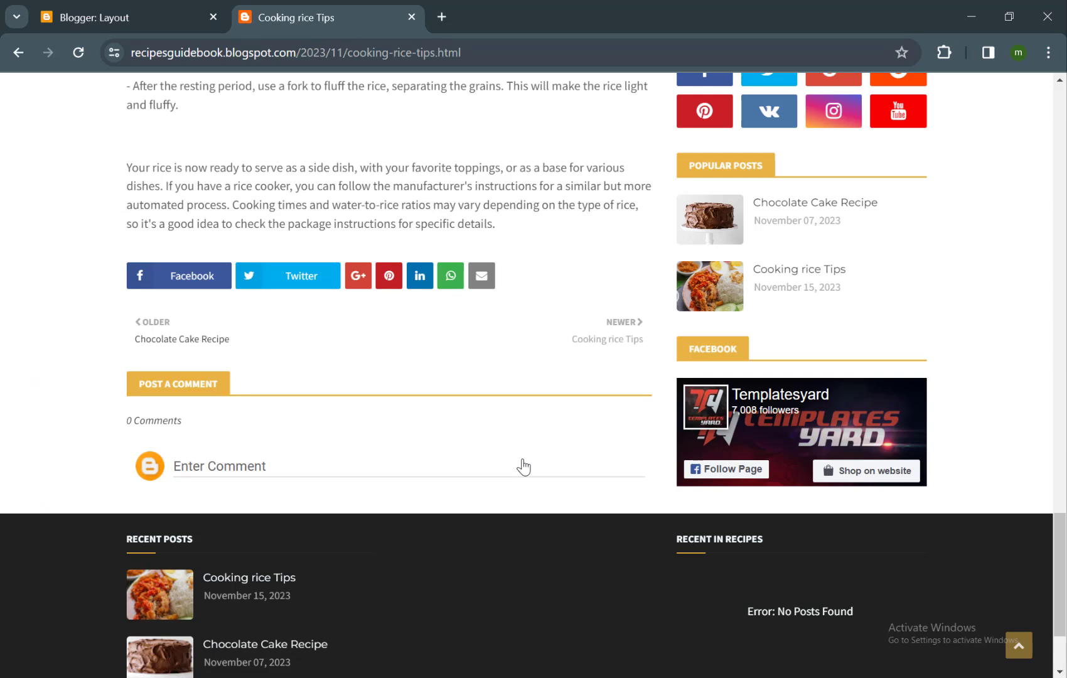
key(F5)
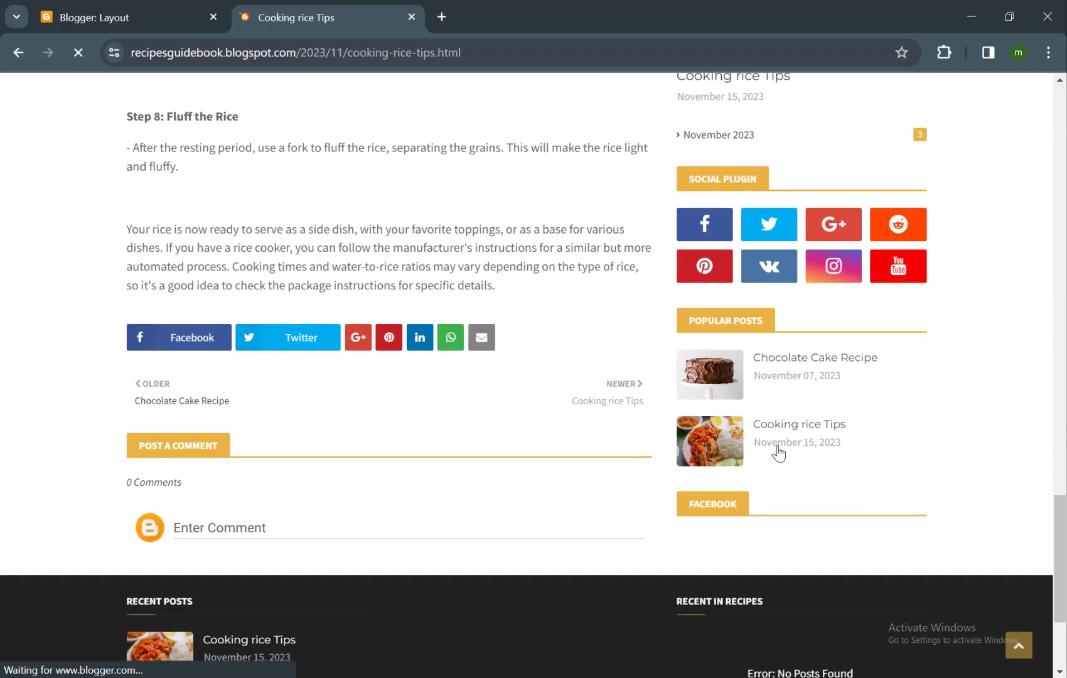
scroll(833, 524, down, 2)
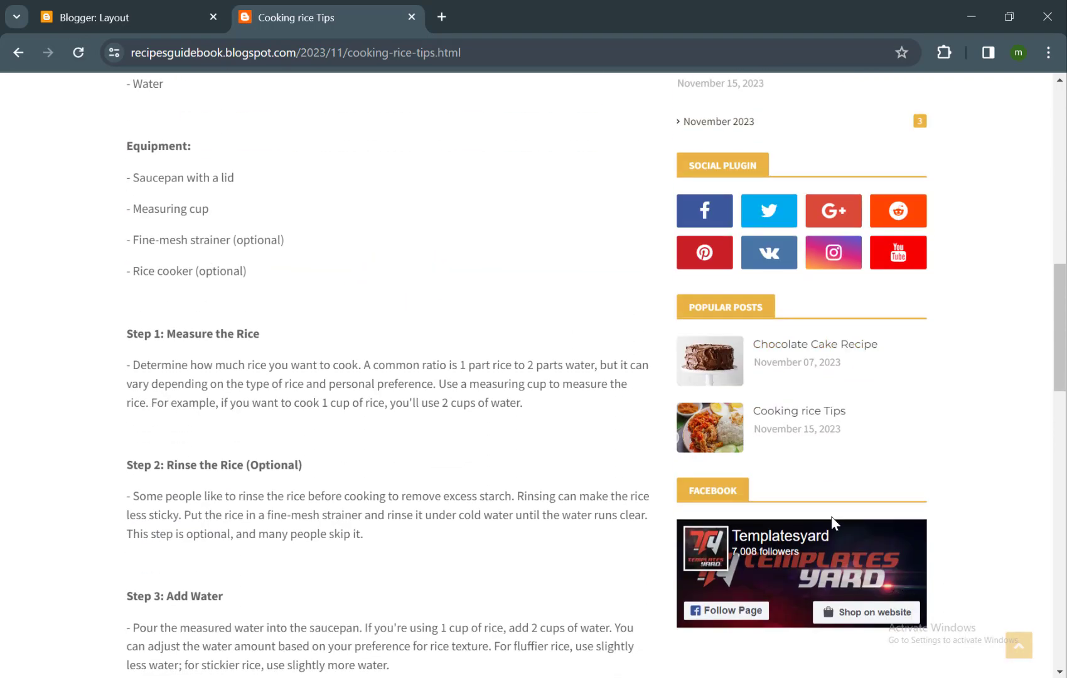
scroll(833, 523, up, 3)
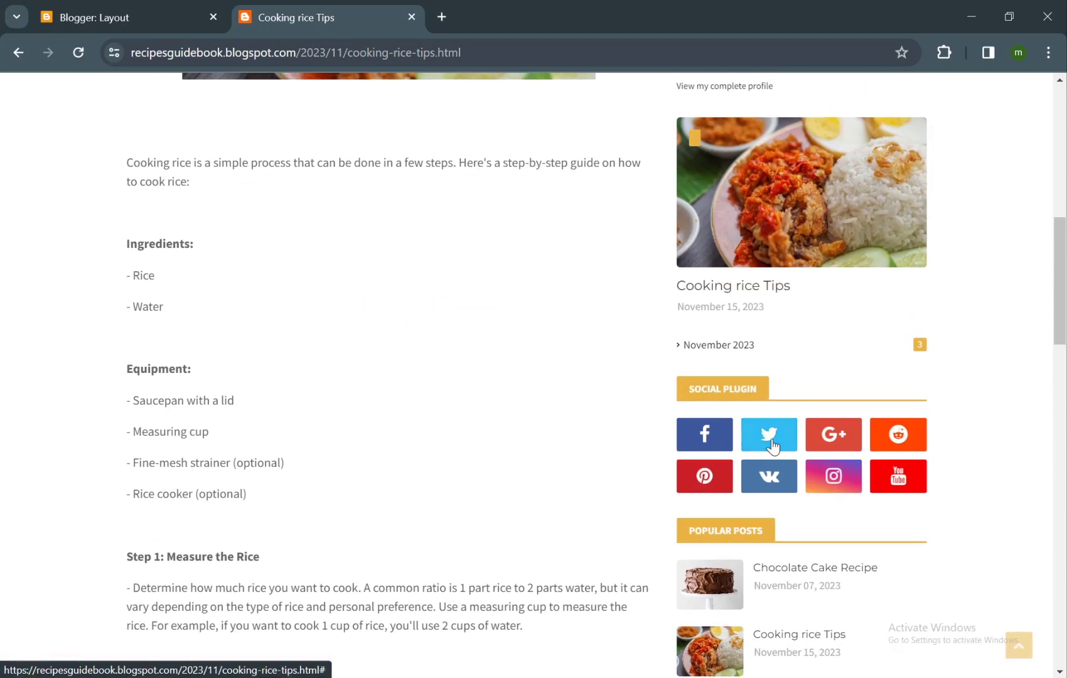
- Return to the Layout page and review the gadgets in Hot Posts, both right sidebars, Social Widget and the three lower sections
key(ctrl+Tab)
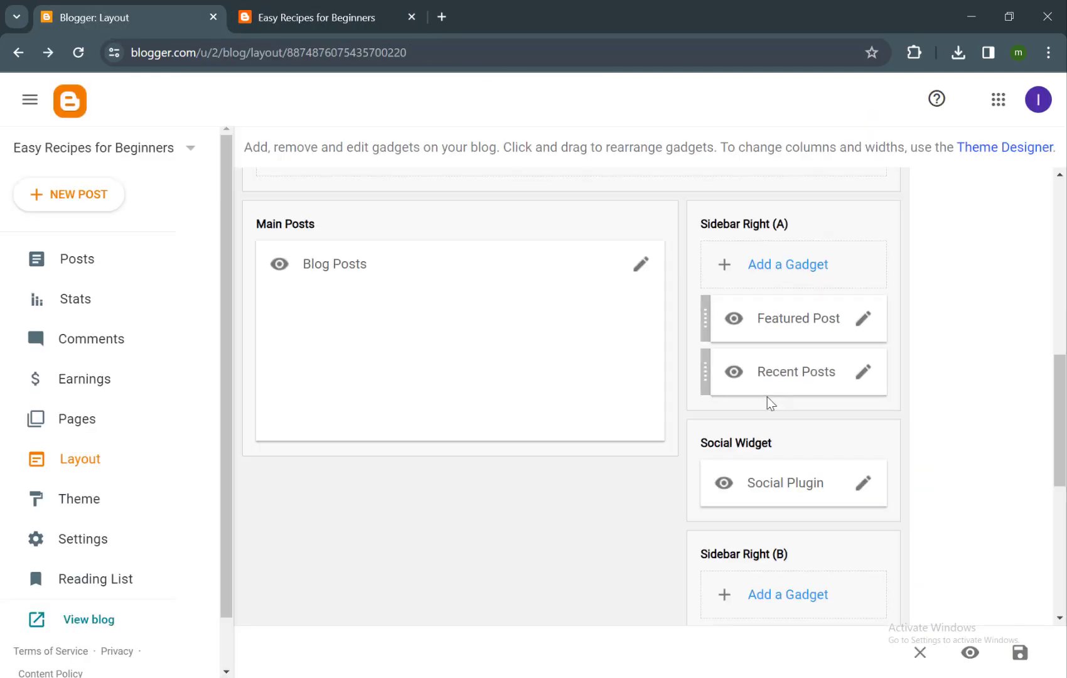
scroll(767, 402, down, 2)
scroll(768, 402, up, 2)
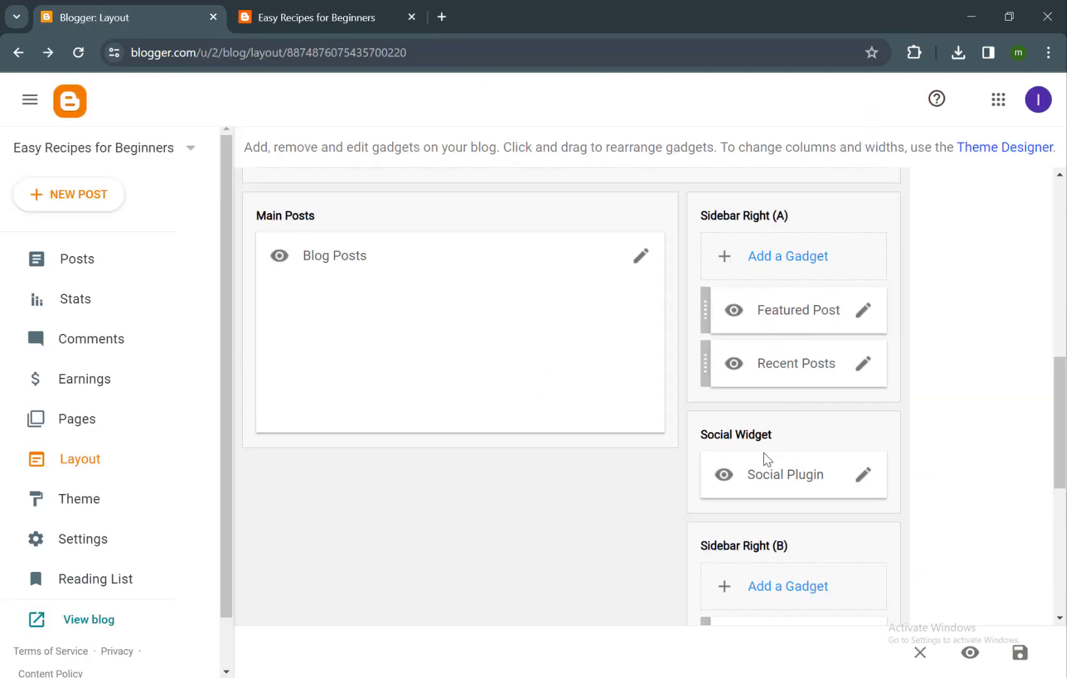
scroll(766, 459, down, 3)
scroll(766, 459, up, 2)
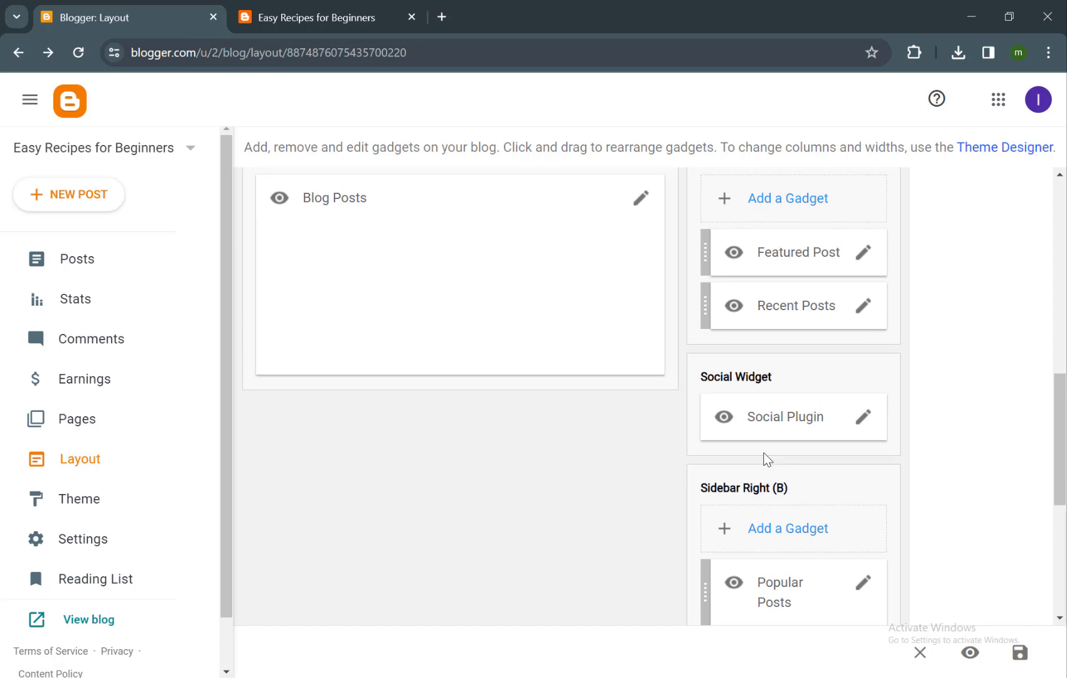
scroll(766, 459, down, 1)
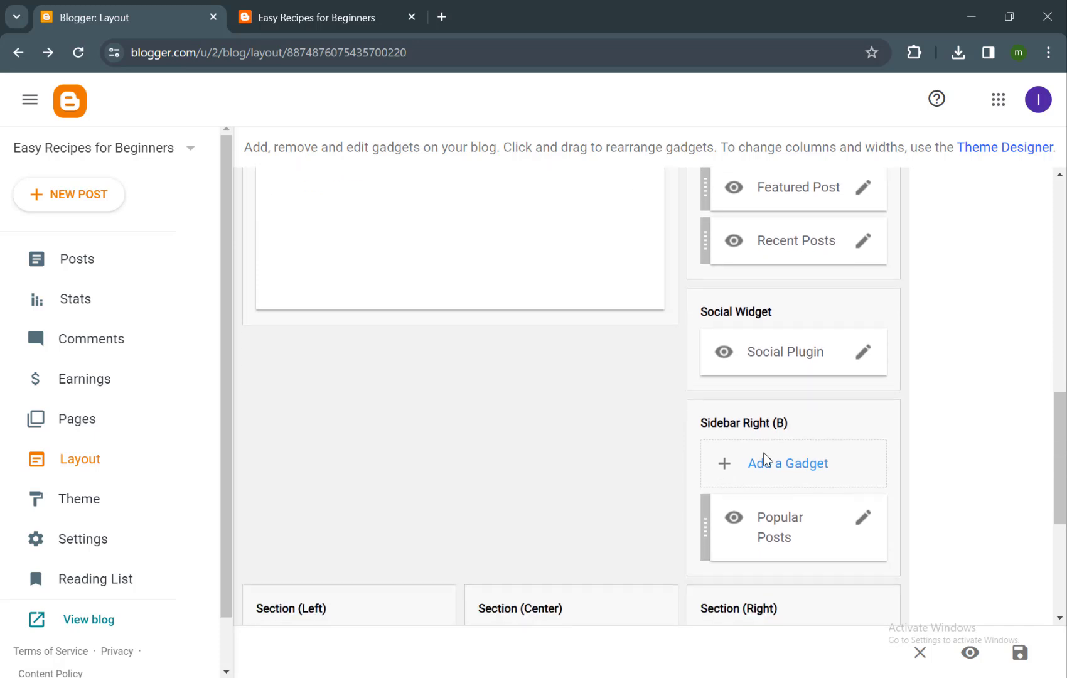
scroll(766, 459, up, 2)
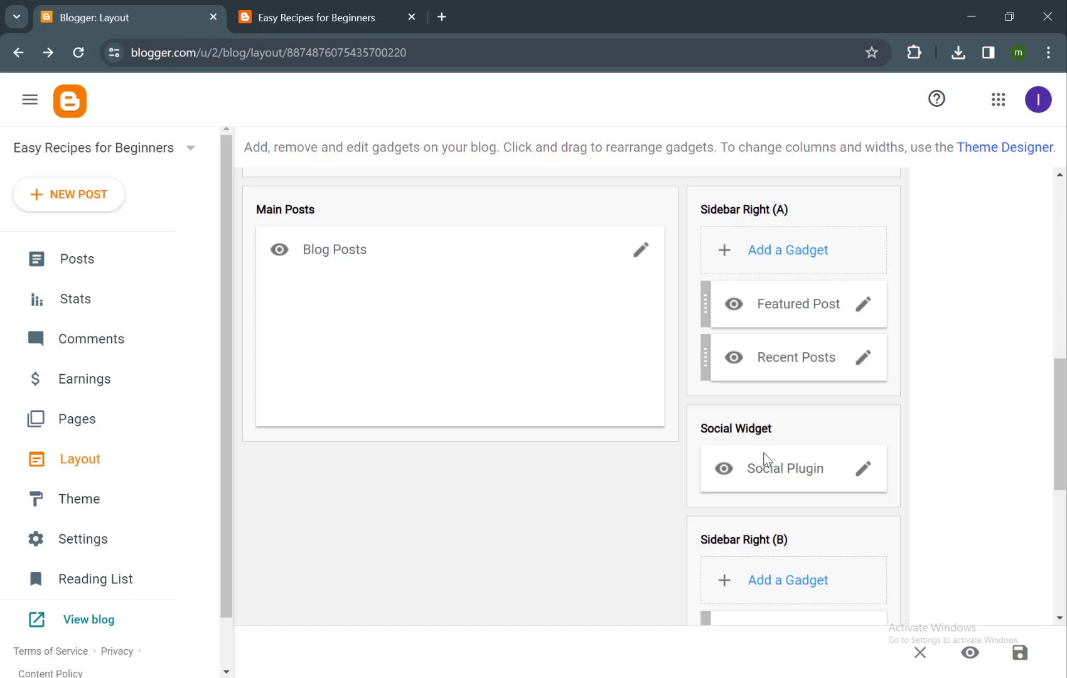
scroll(765, 460, down, 1)
scroll(765, 460, up, 2)
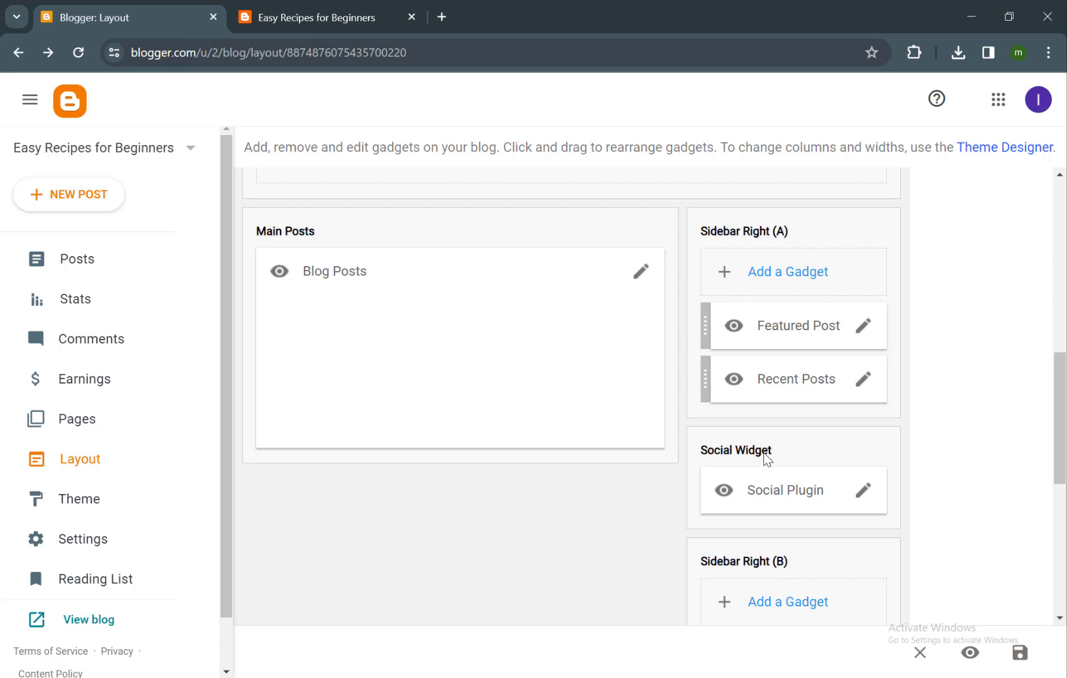
scroll(766, 459, up, 1)
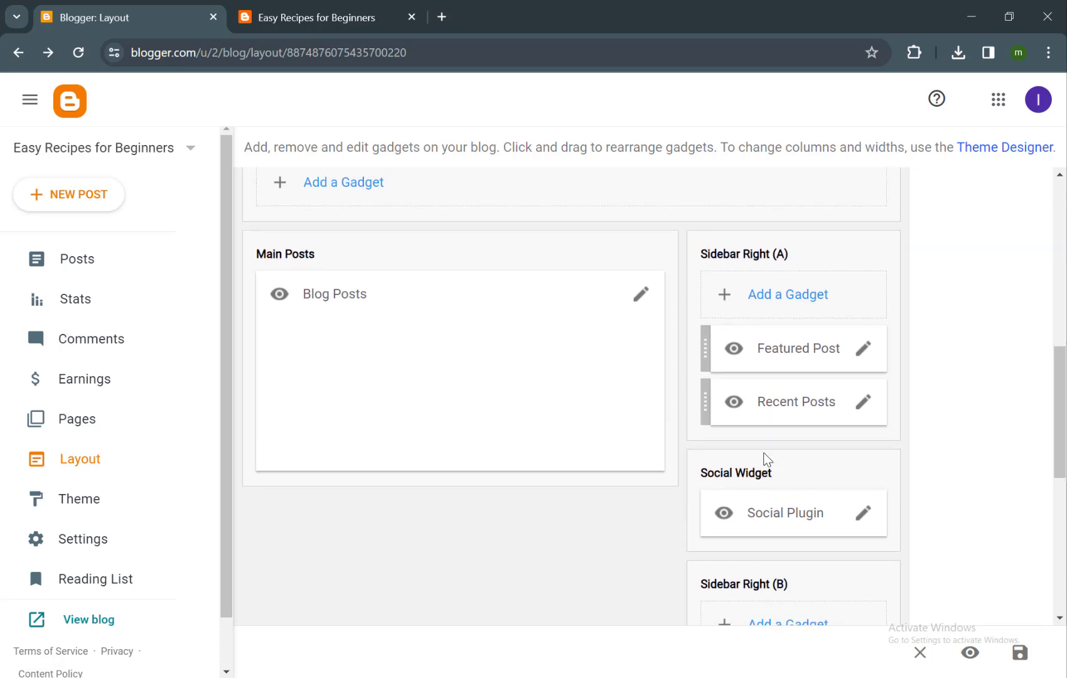
scroll(766, 460, down, 3)
scroll(765, 459, up, 3)
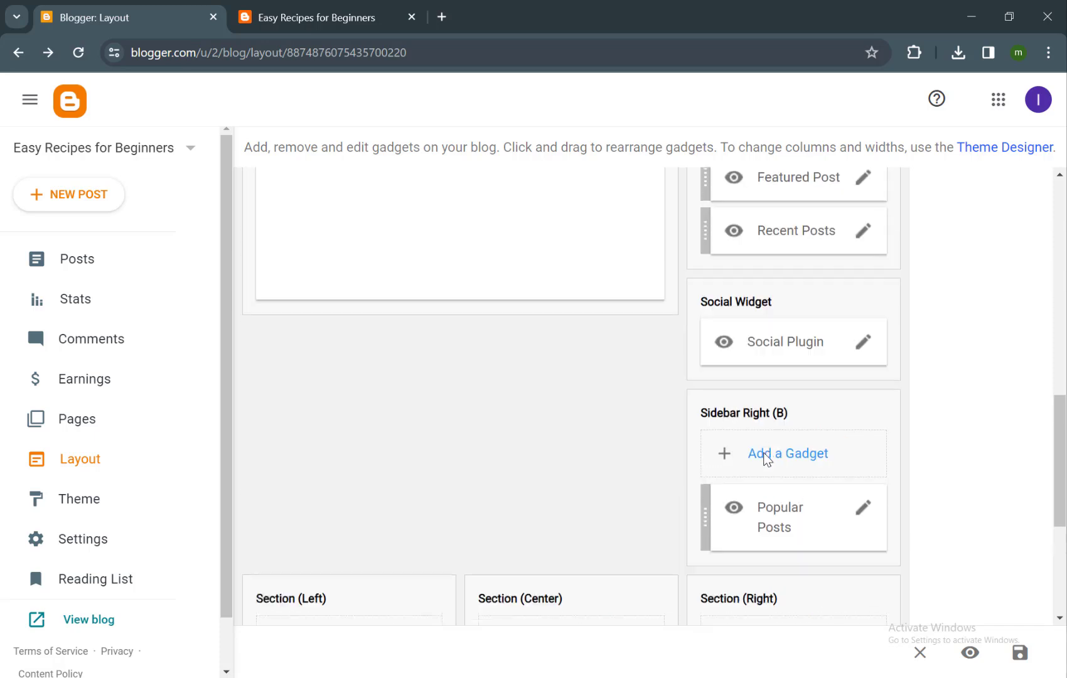
scroll(765, 460, up, 2)
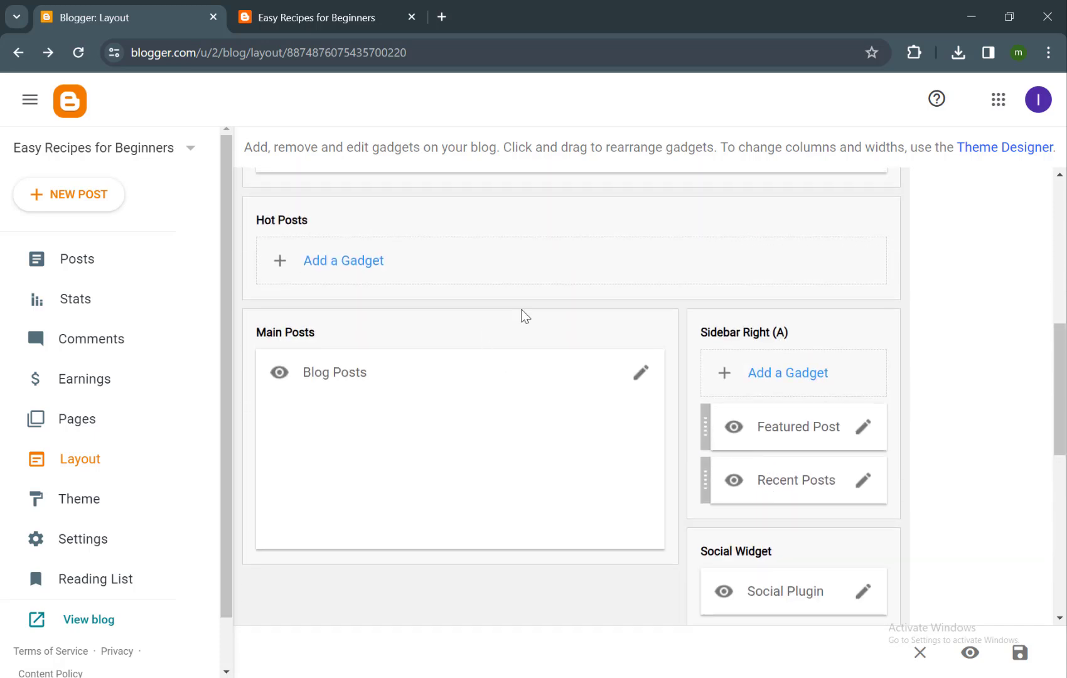
scroll(720, 465, down, 2)
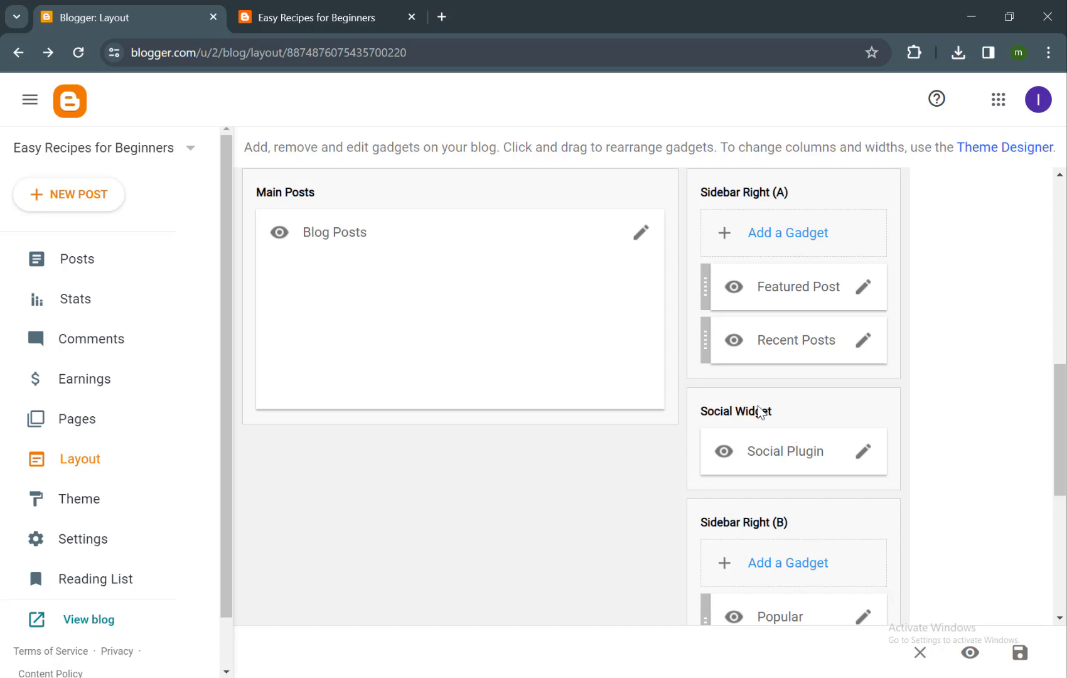
scroll(770, 444, down, 5)
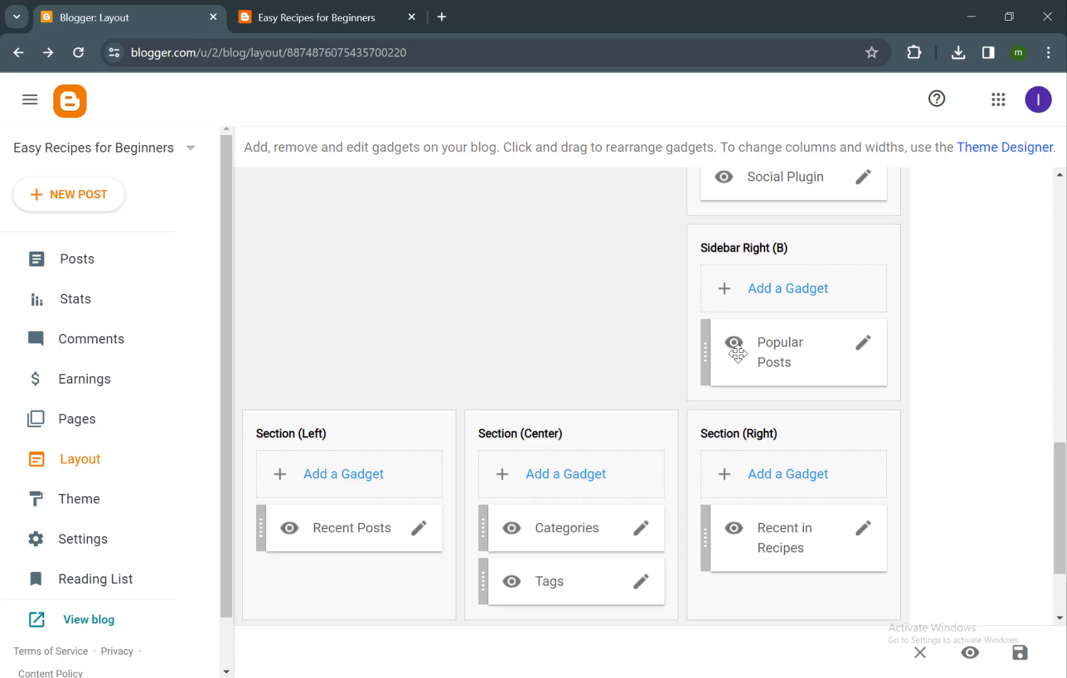
scroll(735, 351, up, 7)
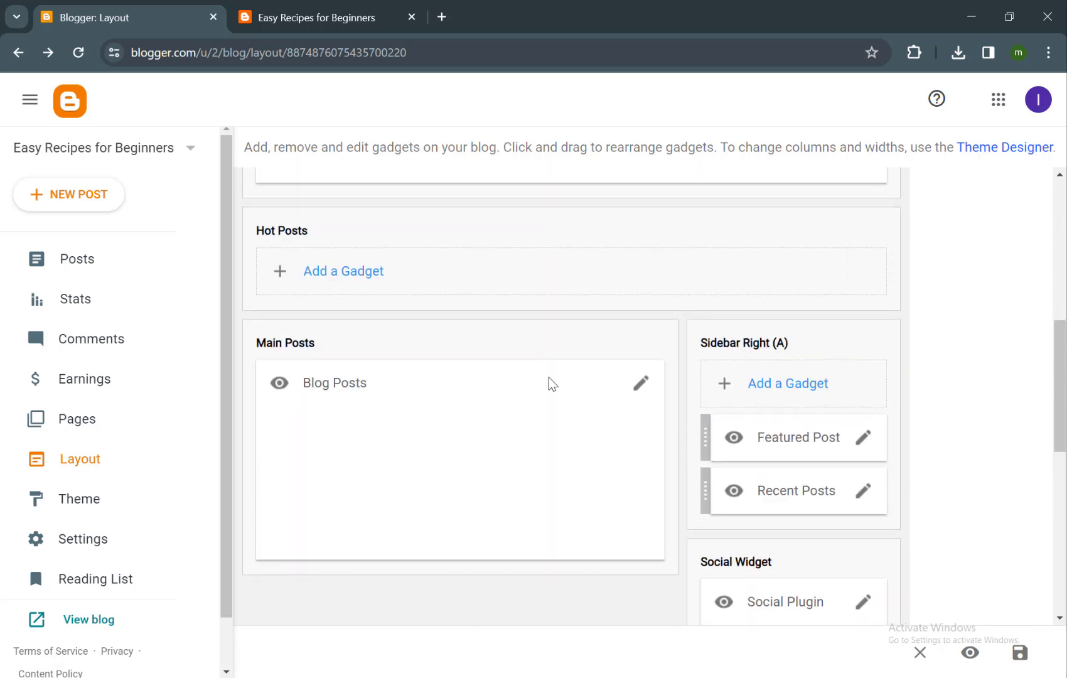
- Browse the gadgets available for Sidebar Right (A) and choose the Image gadget to add
scroll(549, 378, down, 1)
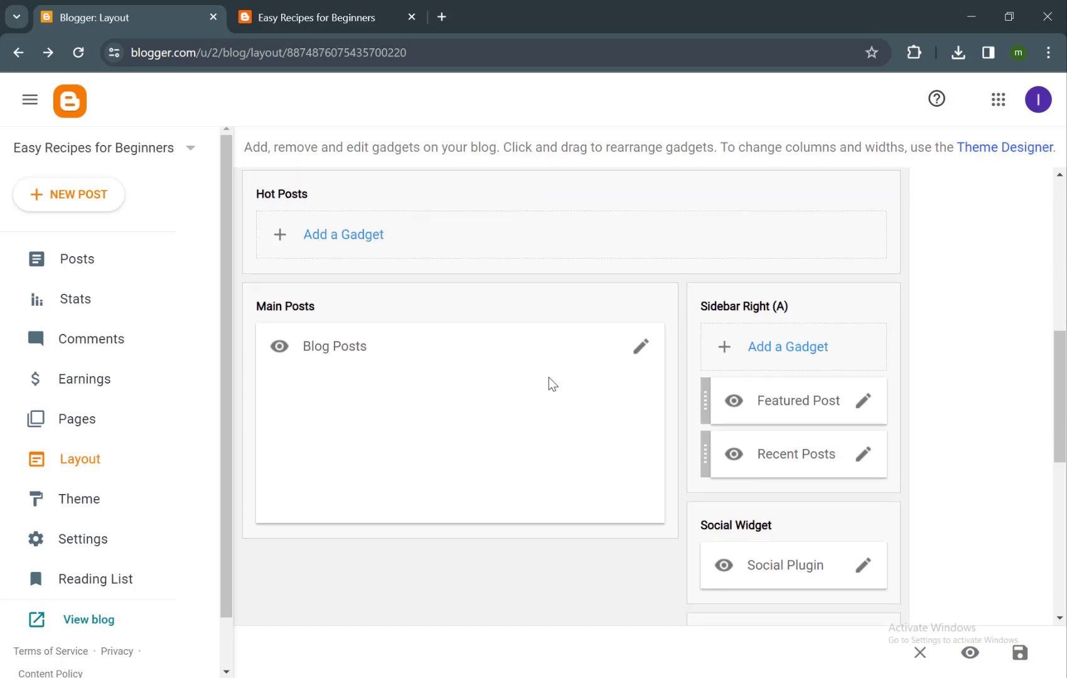
click(805, 348)
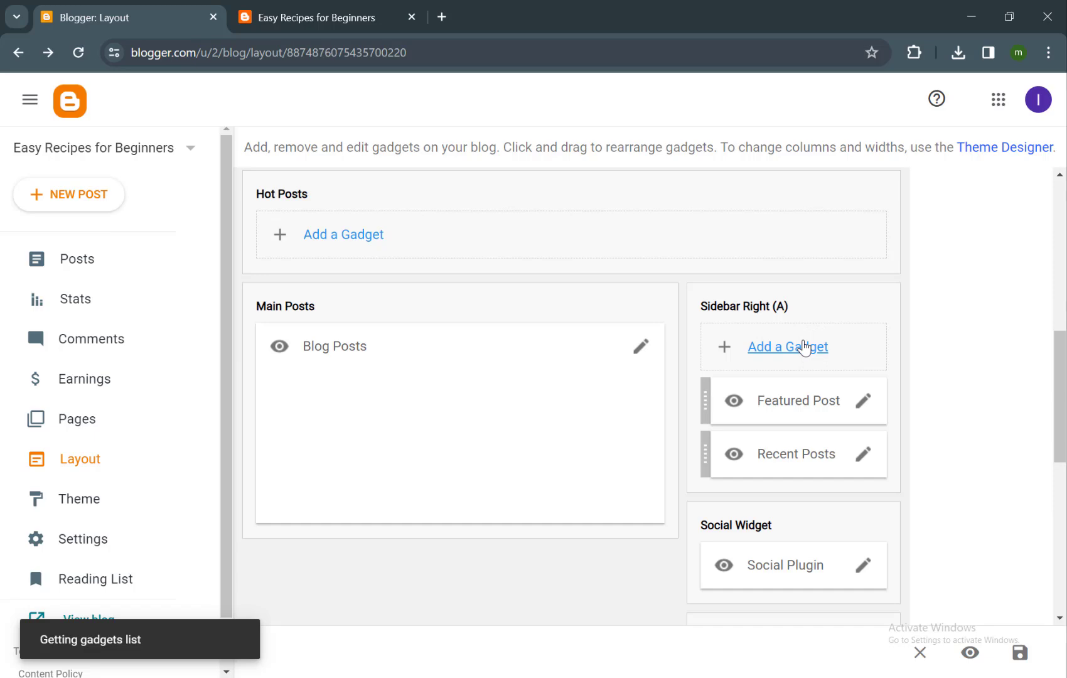
scroll(494, 386, down, 11)
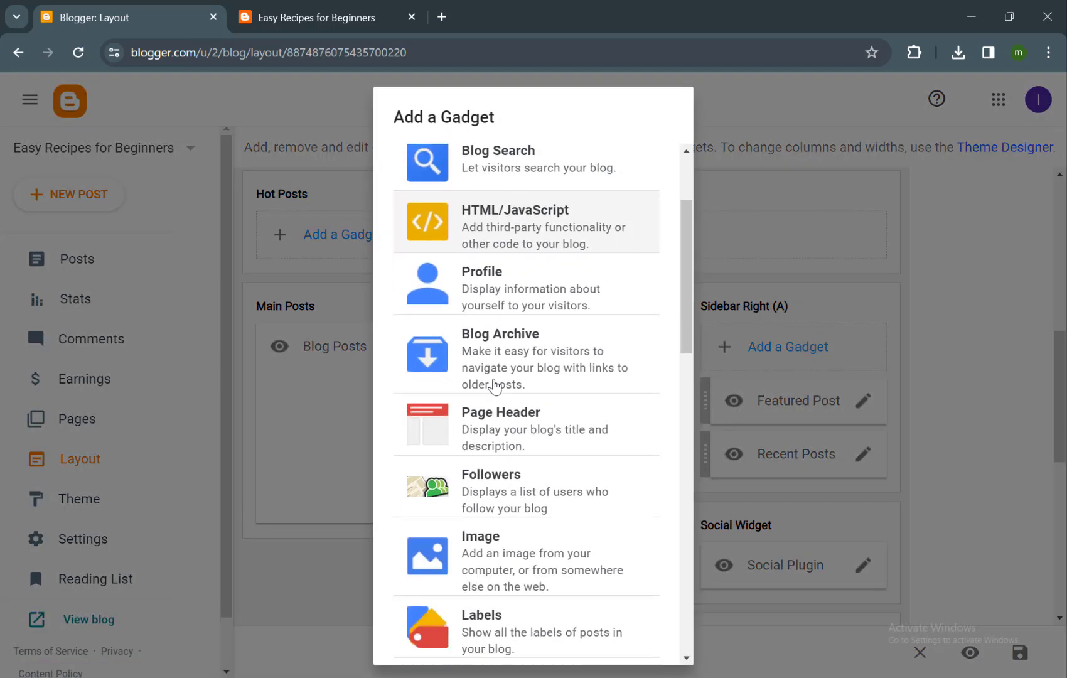
scroll(494, 385, down, 4)
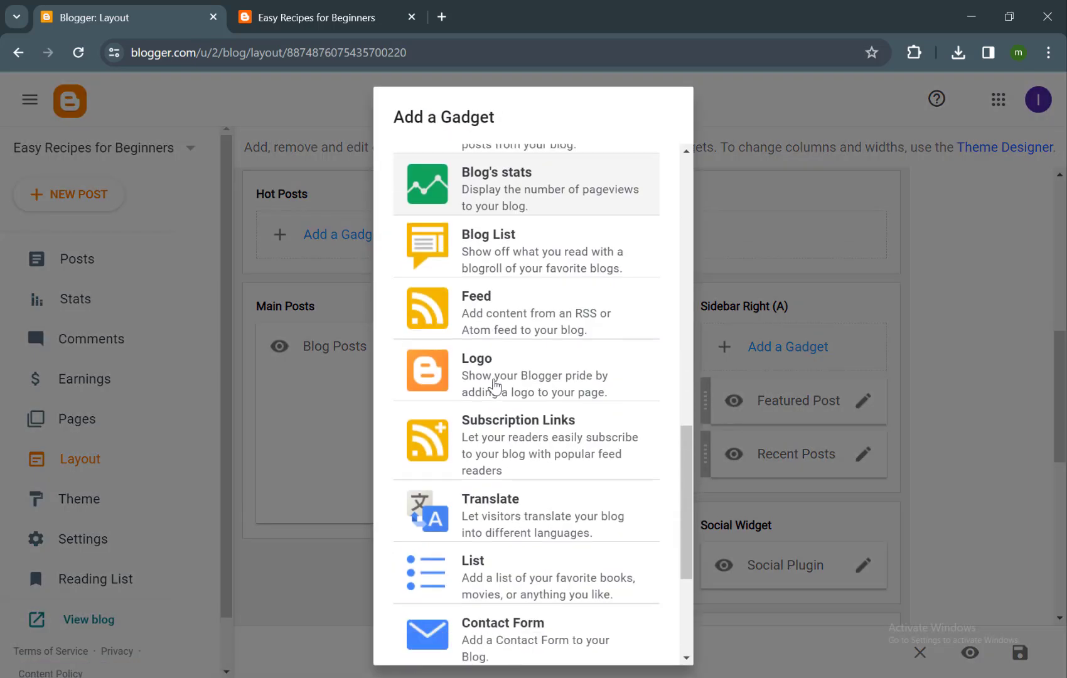
scroll(494, 386, up, 3)
scroll(495, 386, up, 9)
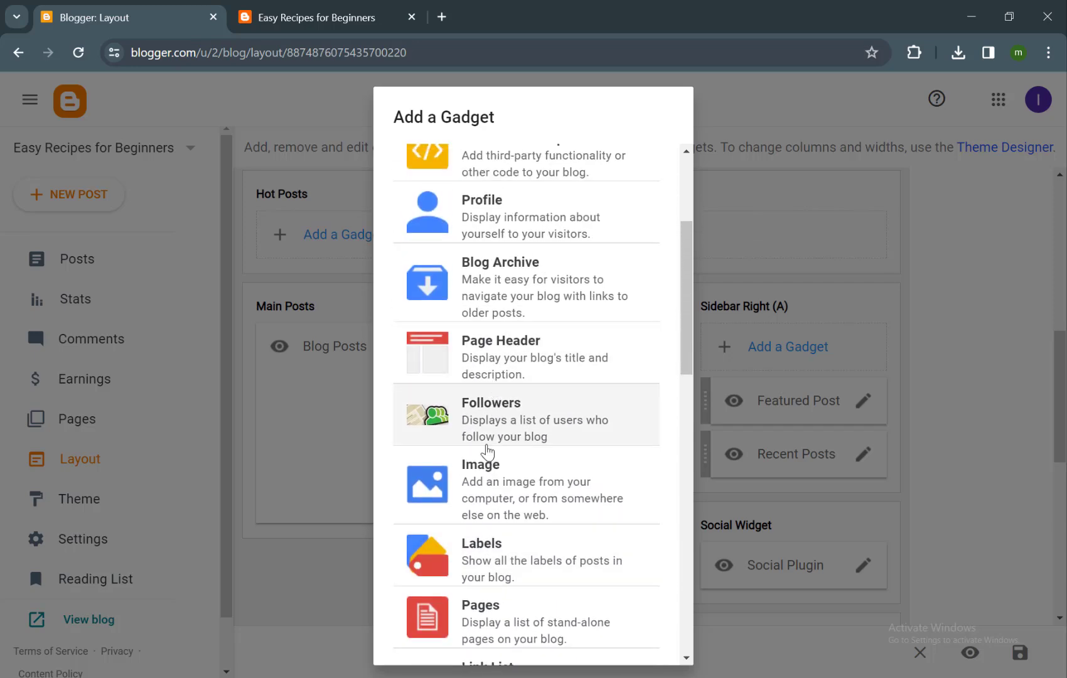
scroll(493, 415, up, 3)
scroll(488, 446, down, 4)
click(514, 389)
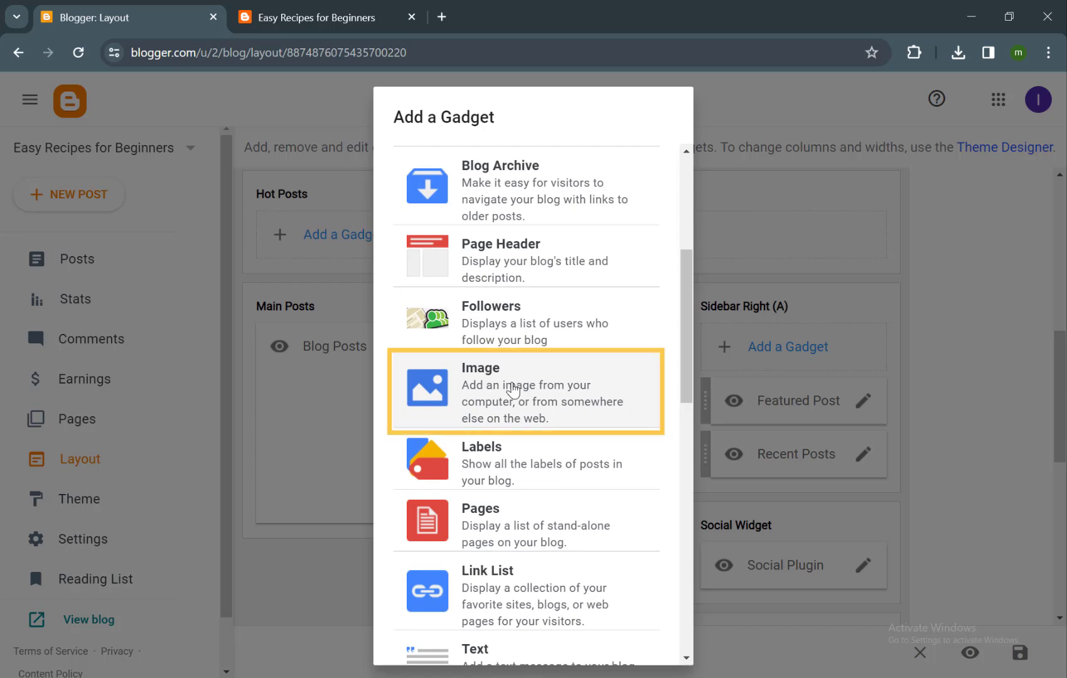
click(514, 389)
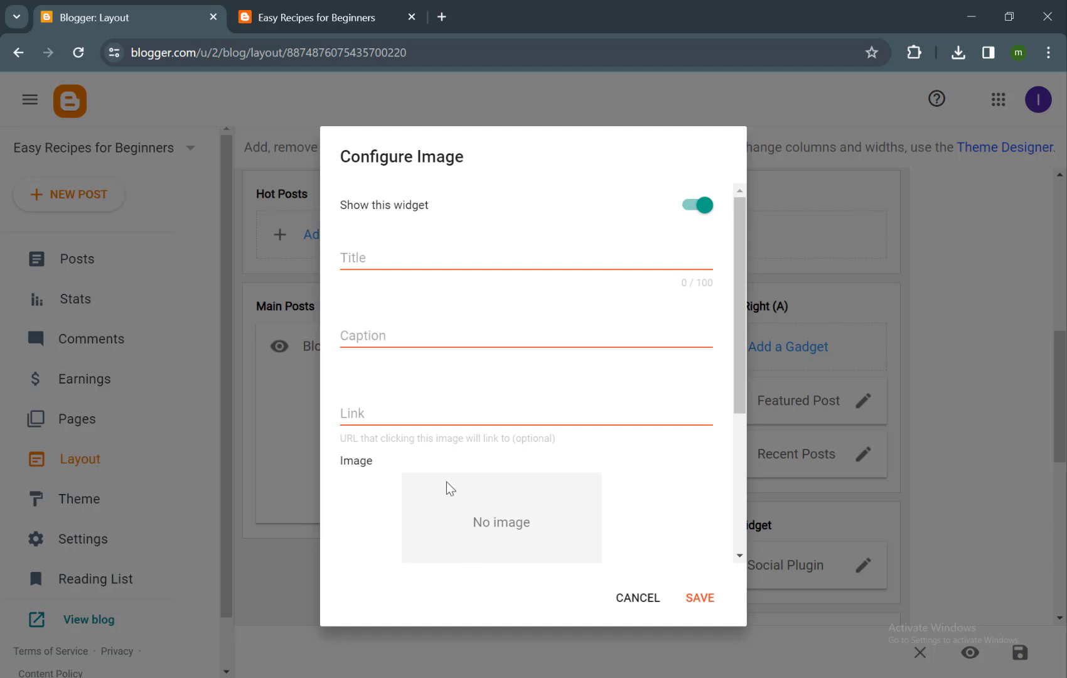
- Set the Image gadget to use an upload from the computer and choose Frame 73 from Downloads
scroll(432, 488, down, 4)
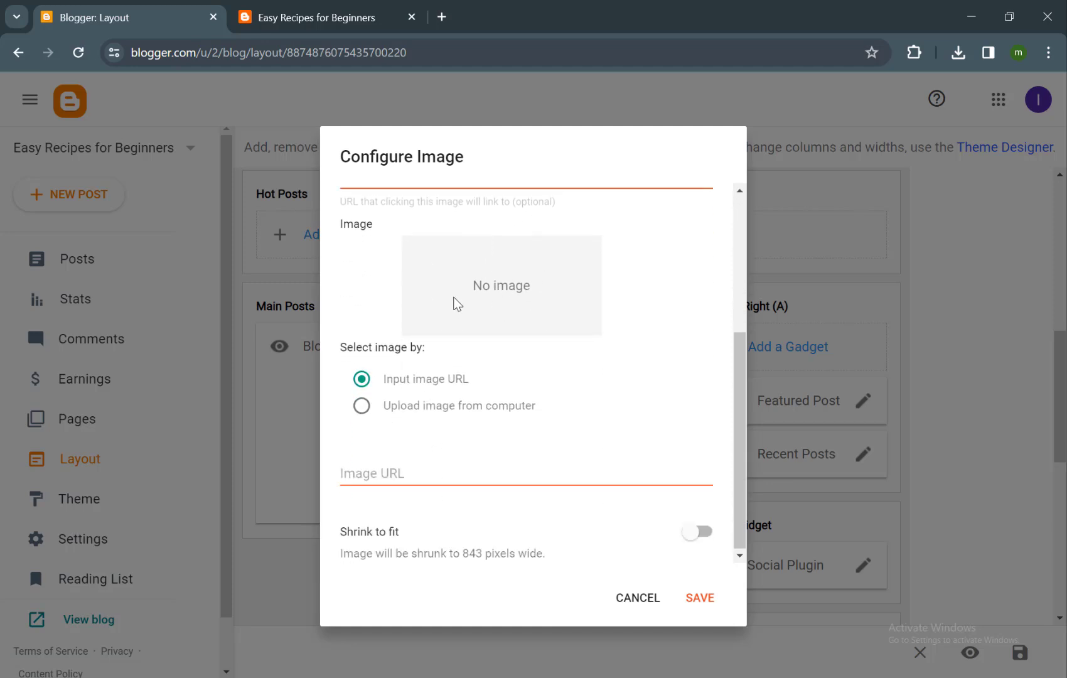
click(406, 407)
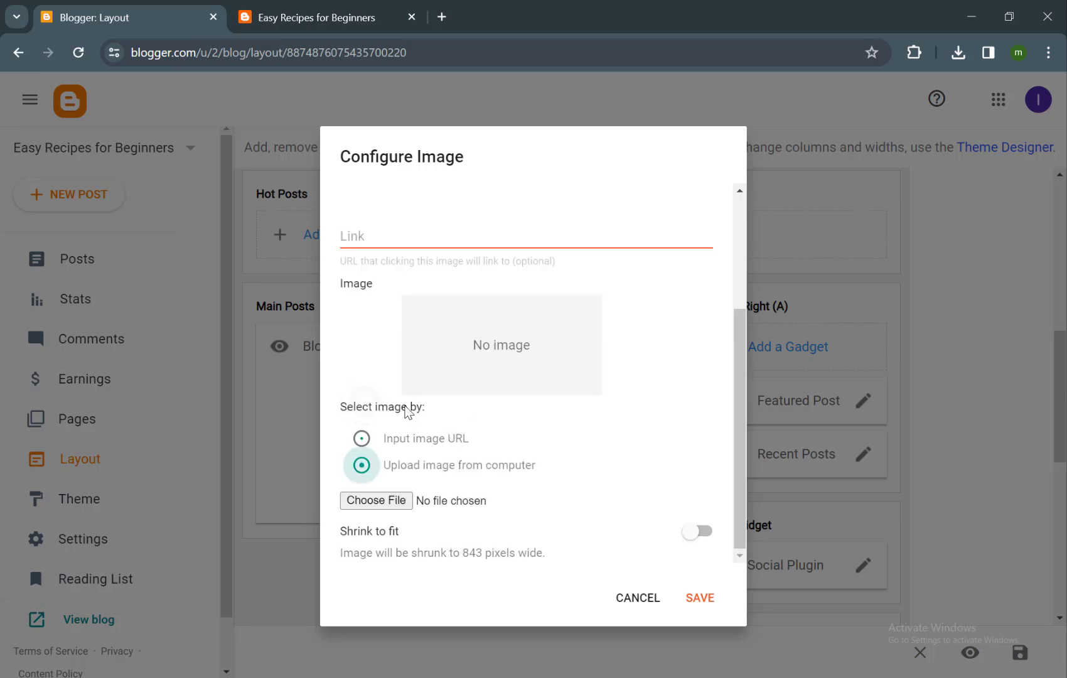
click(394, 507)
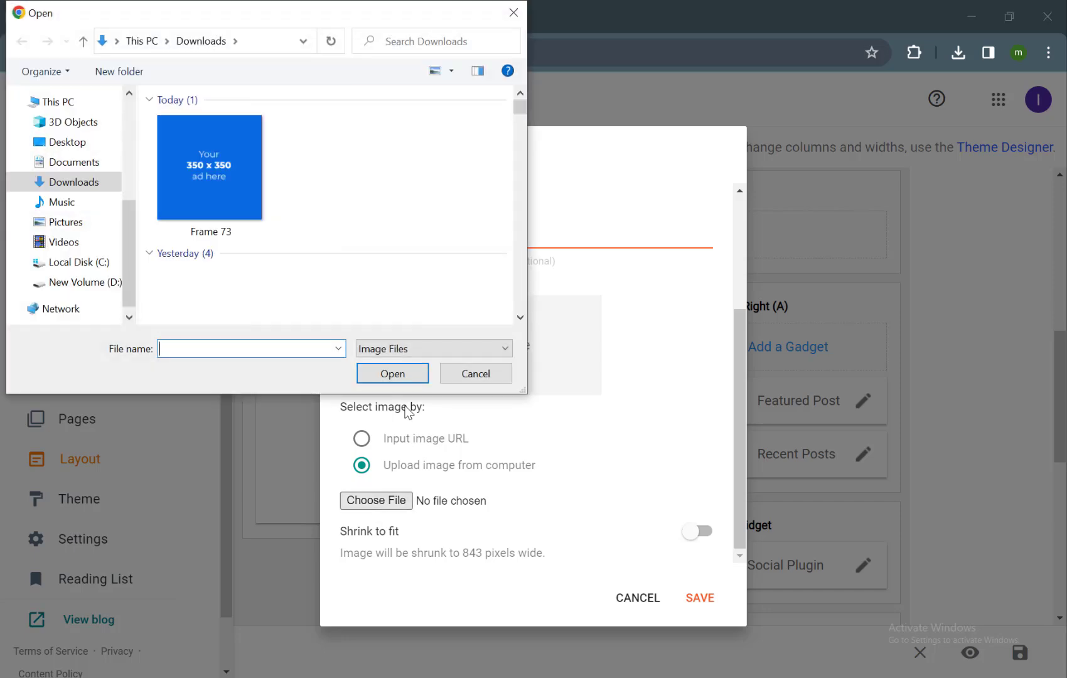
click(210, 167)
key(Return)
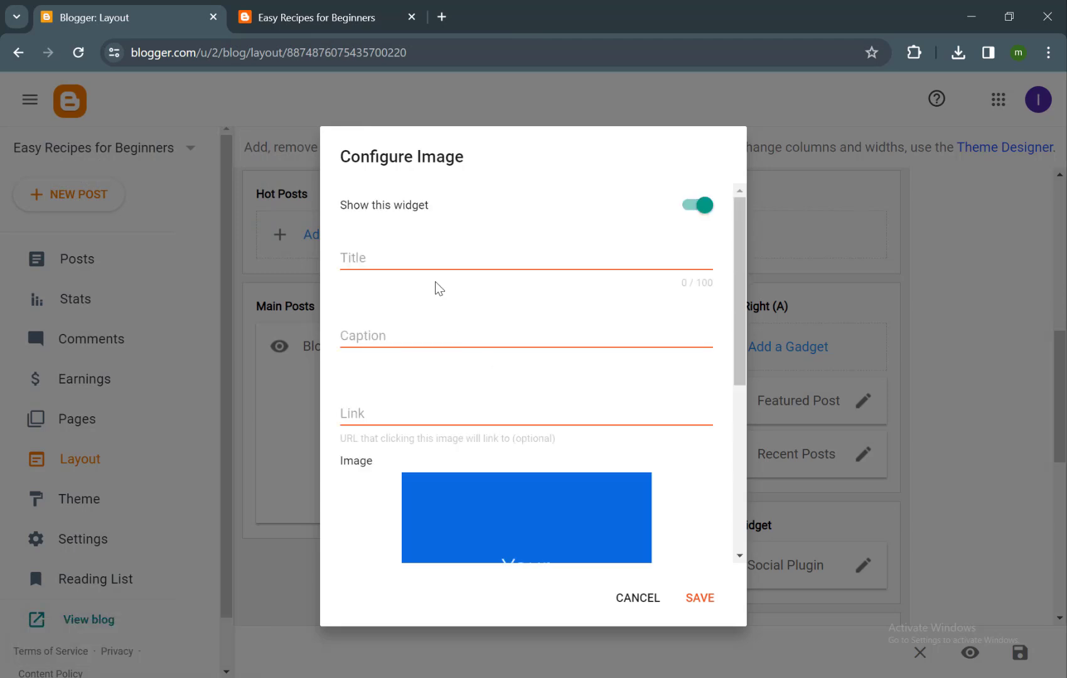
- Give the image gadget the title "Title" and the link google.com, leave the caption empty, and save it
click(405, 257)
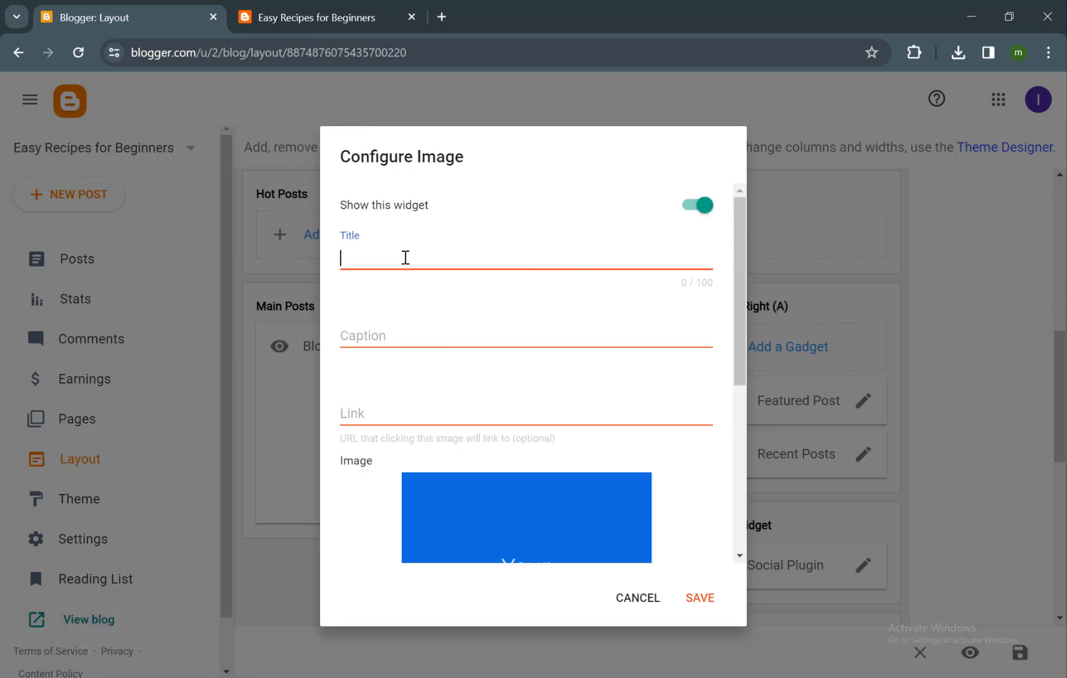
text(Title)
key(Tab)
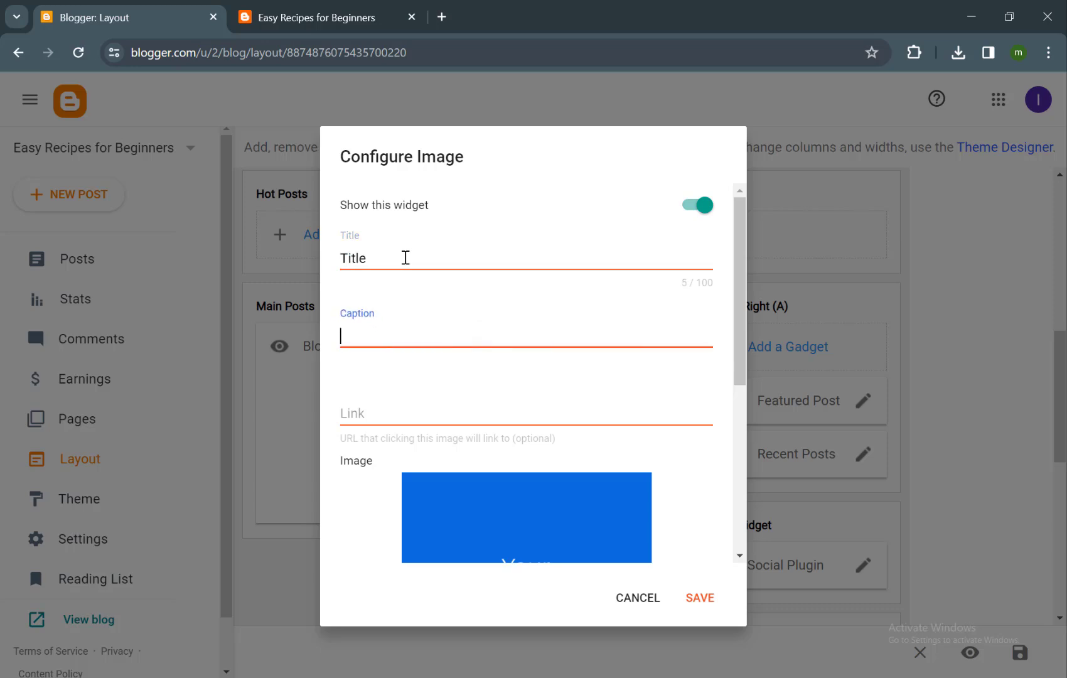
key(Tab)
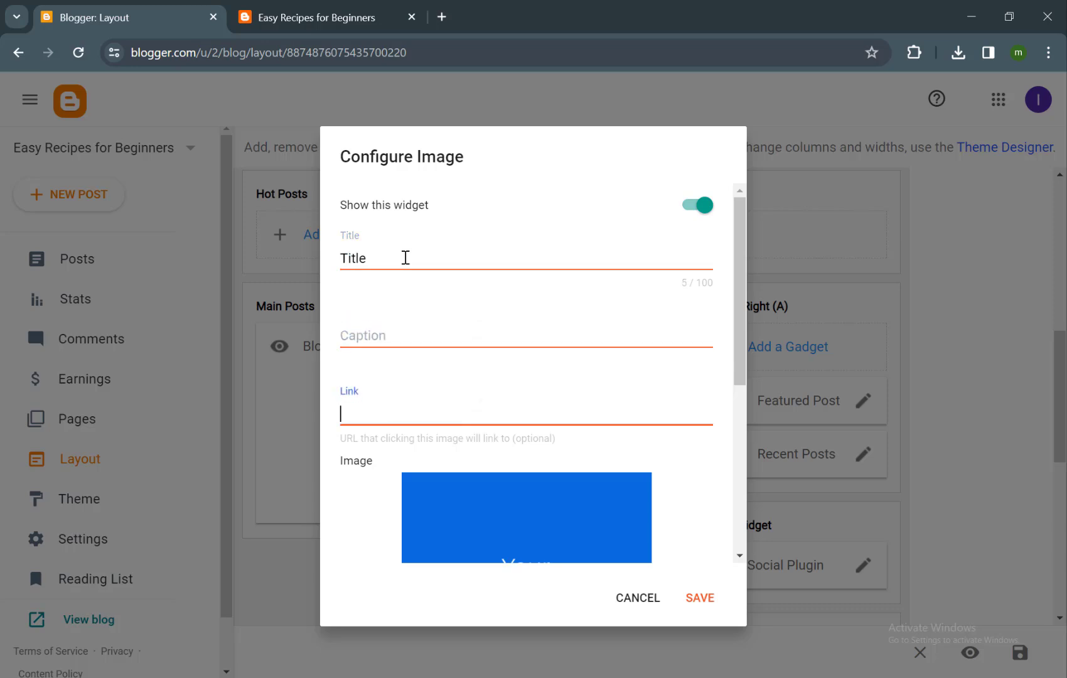
text(oogle.com)
scroll(406, 258, down, 5)
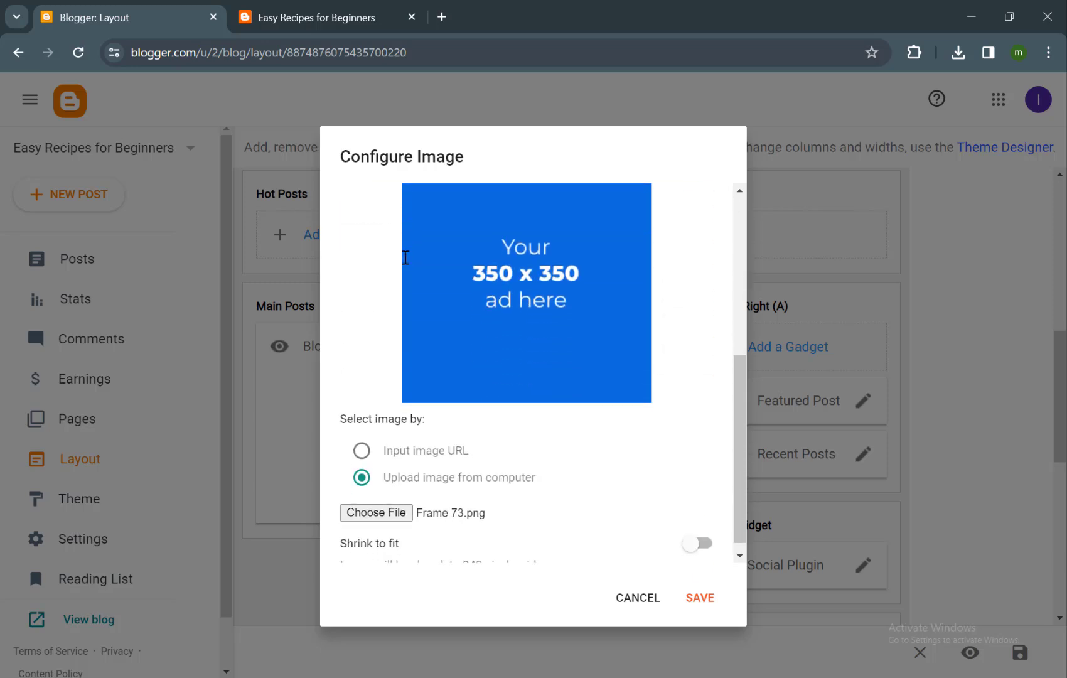
key(Return)
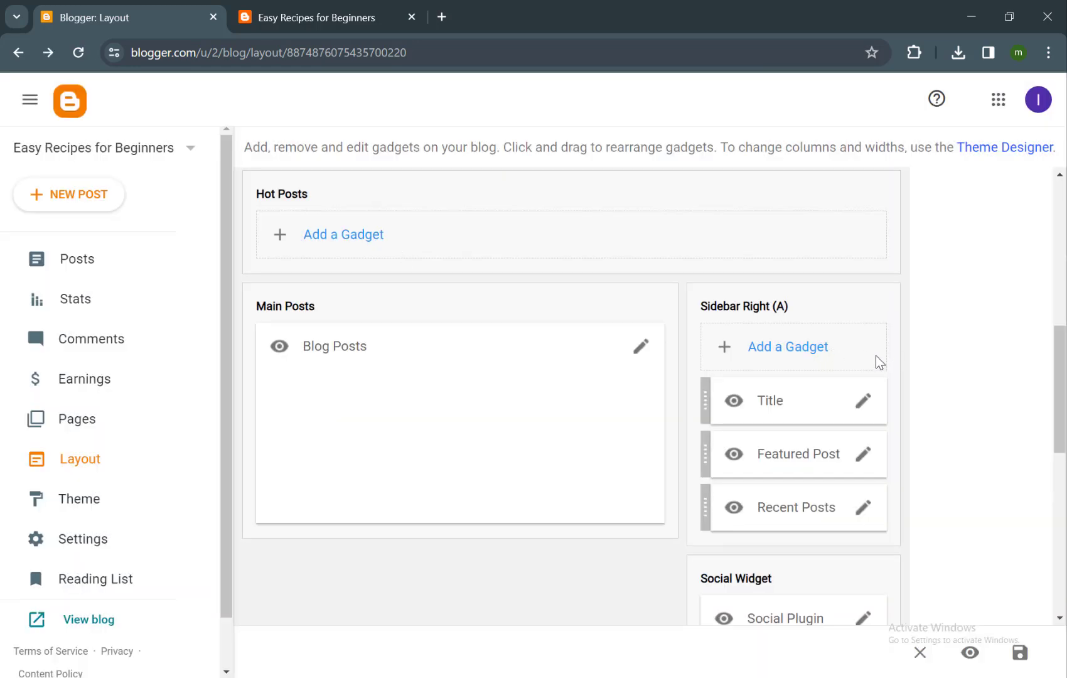
- Add an HTML/JavaScript gadget to Sidebar Right (A) and insert the fb-page embed code for facebook.com/templatesyard as its content, without a title
click(803, 358)
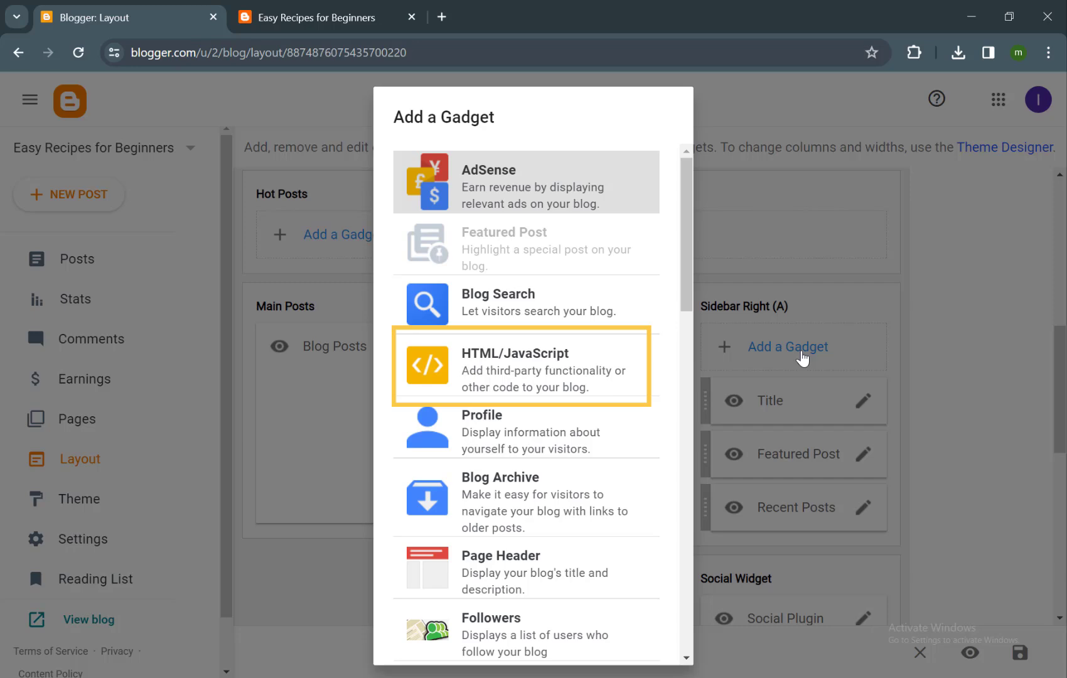
key(Return)
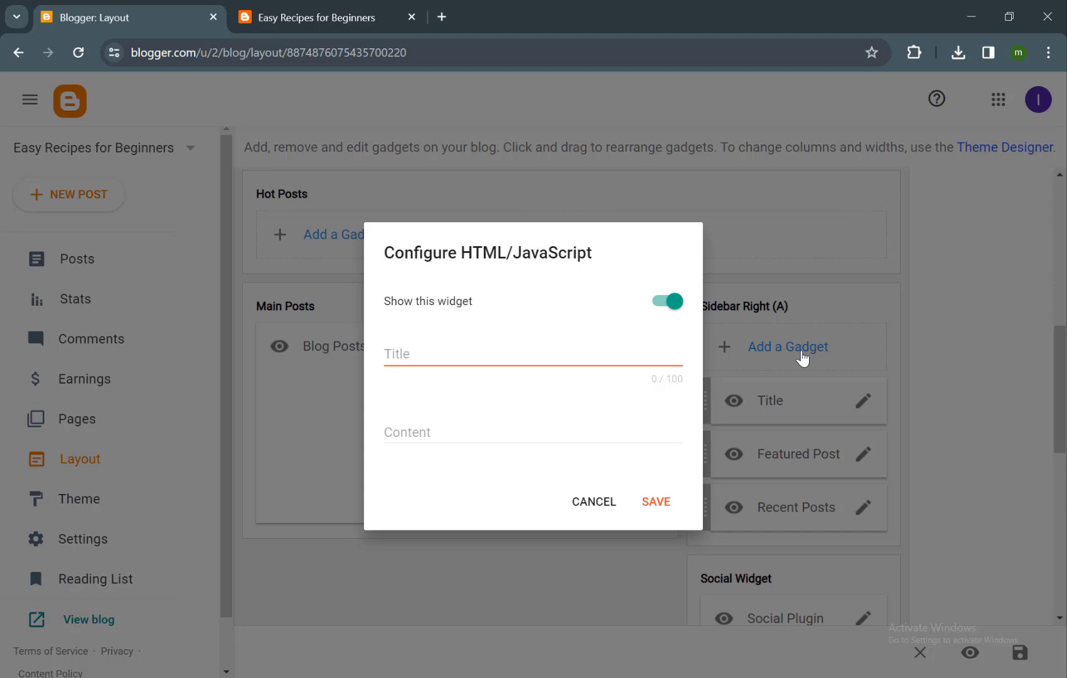
key(Tab)
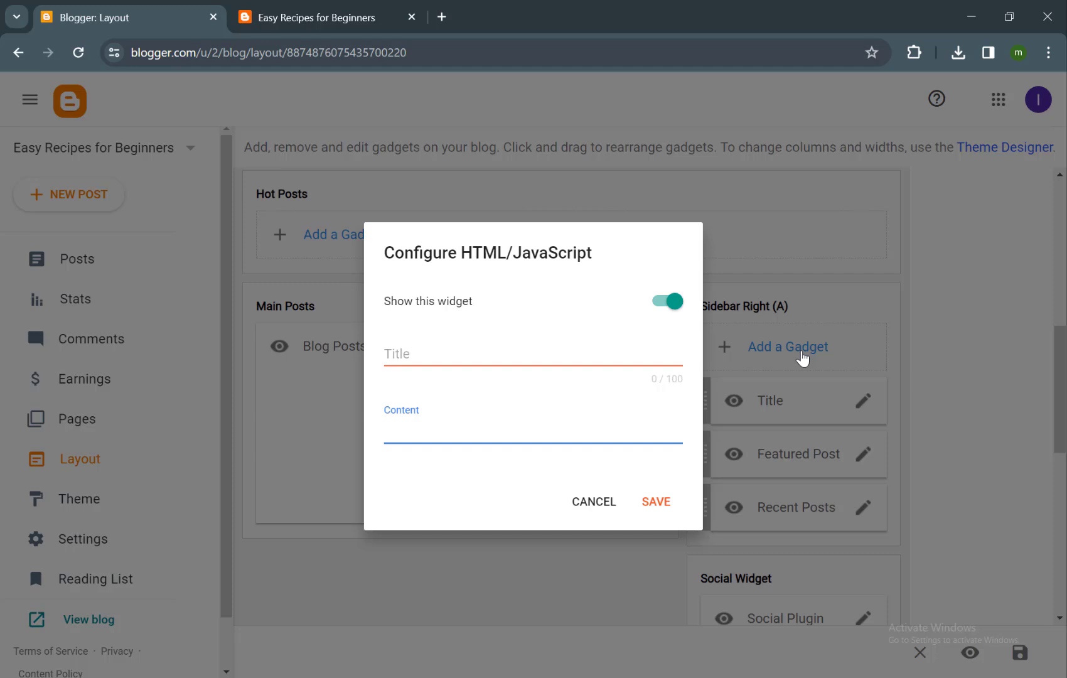
text(<center><div class="fb-page" data-href="https://www.facebook.com/templatesyard" data-width="360" data-small-header="false" data-adapt-container-width="true" data-hide-cover="false" data-show-facepile="true"></div></center>)
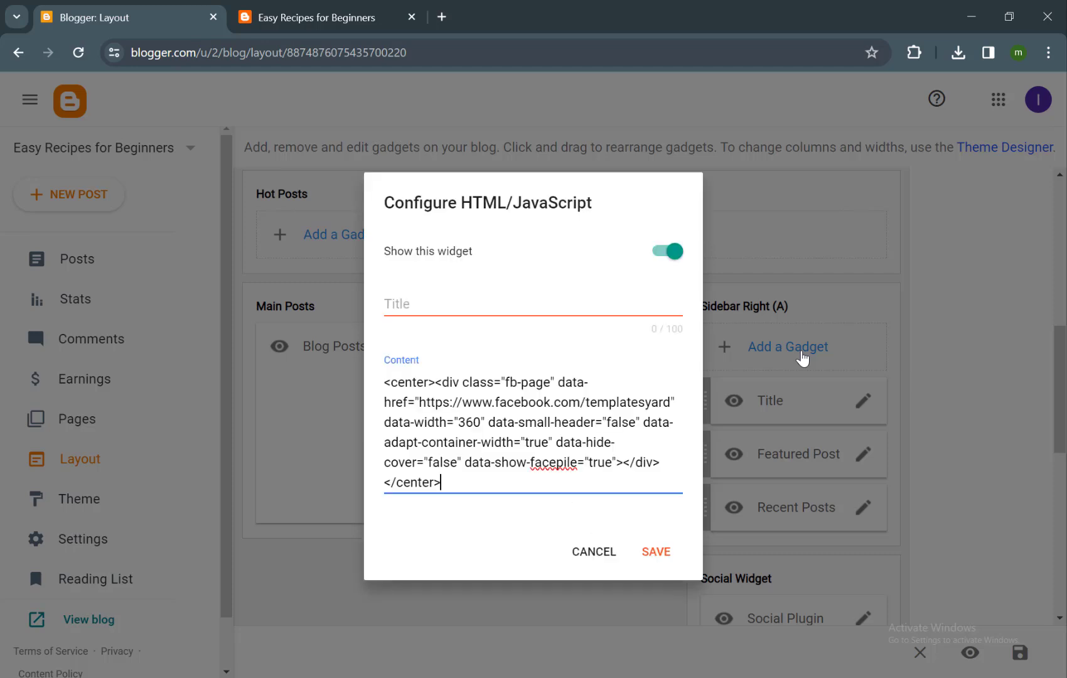
- Replace templatesyard with google in the embed code's Facebook address and save the HTML/JavaScript gadget
key(BackSpace)
key(BackSpace)
key(BackSpace)
key(BackSpace)
key(BackSpace)
key(BackSpace)
key(BackSpace)
key(BackSpace)
key(BackSpace)
key(BackSpace)
key(BackSpace)
key(BackSpace)
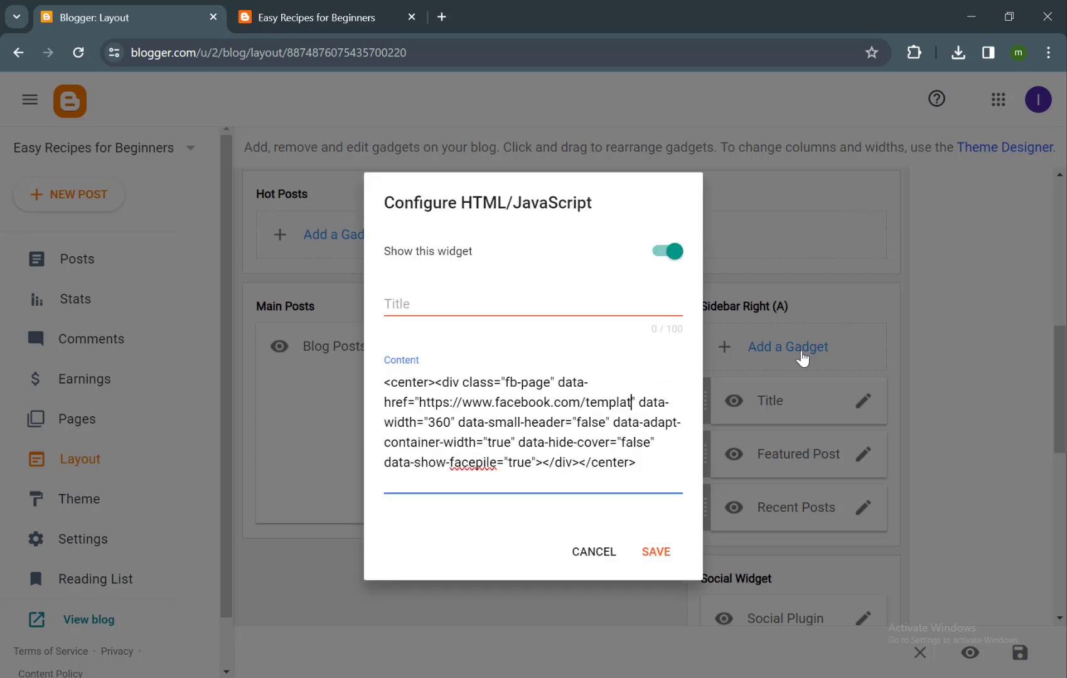
key(BackSpace)
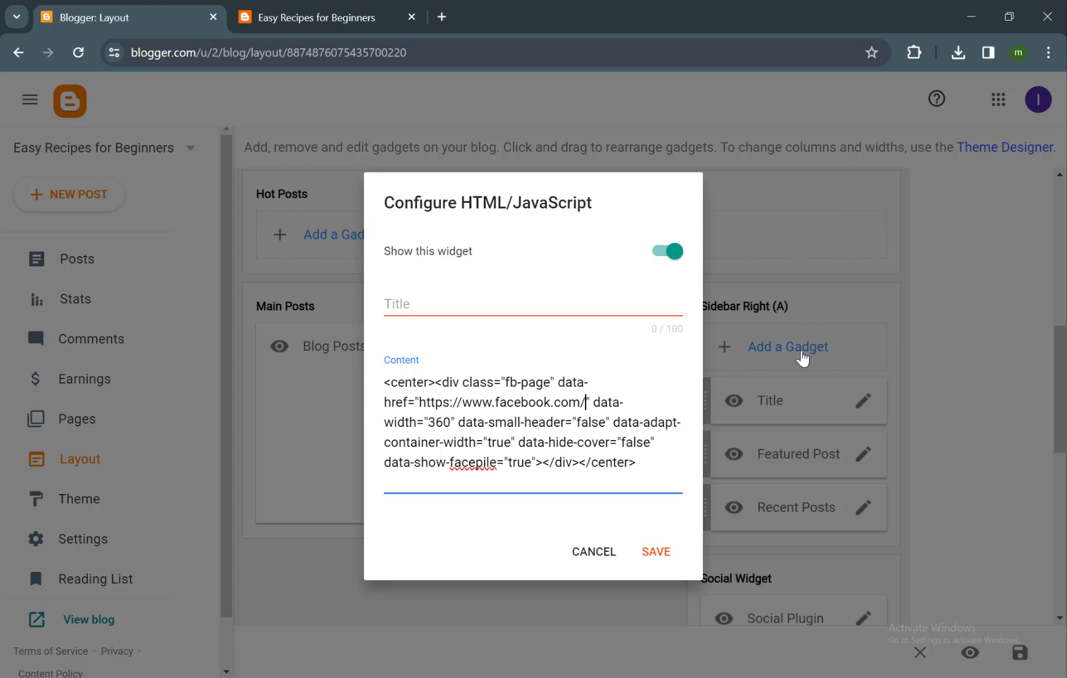
text(google)
key(shift+Left)
key(shift+Left)
key(shift+Left)
key(shift+Left)
key(shift+Left)
key(shift+Left)
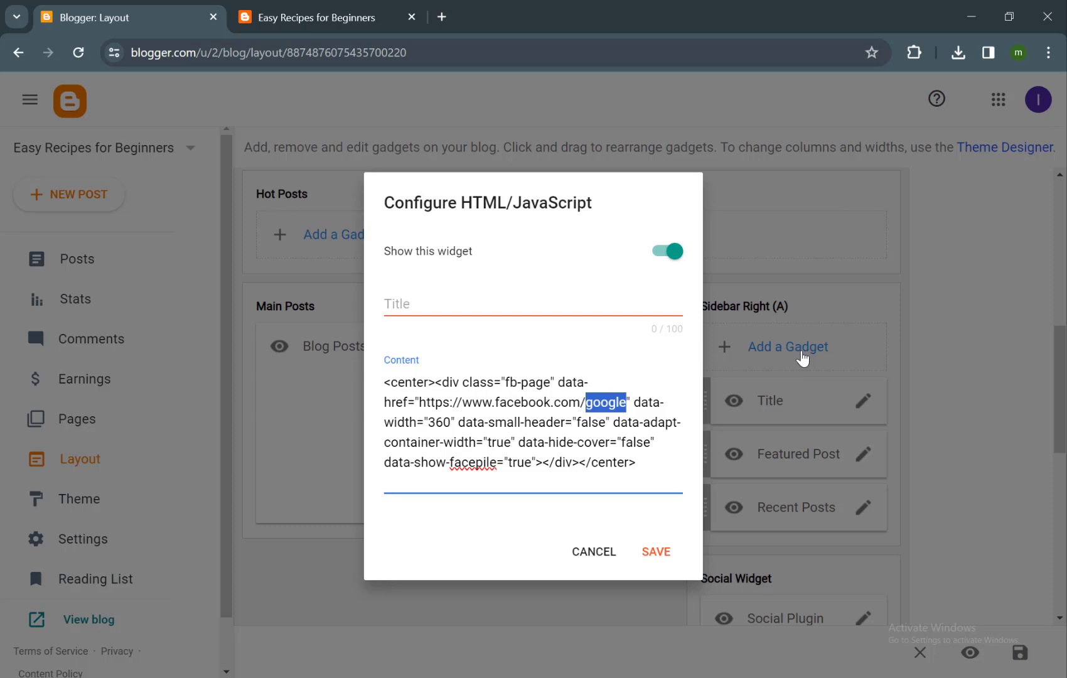
click(656, 552)
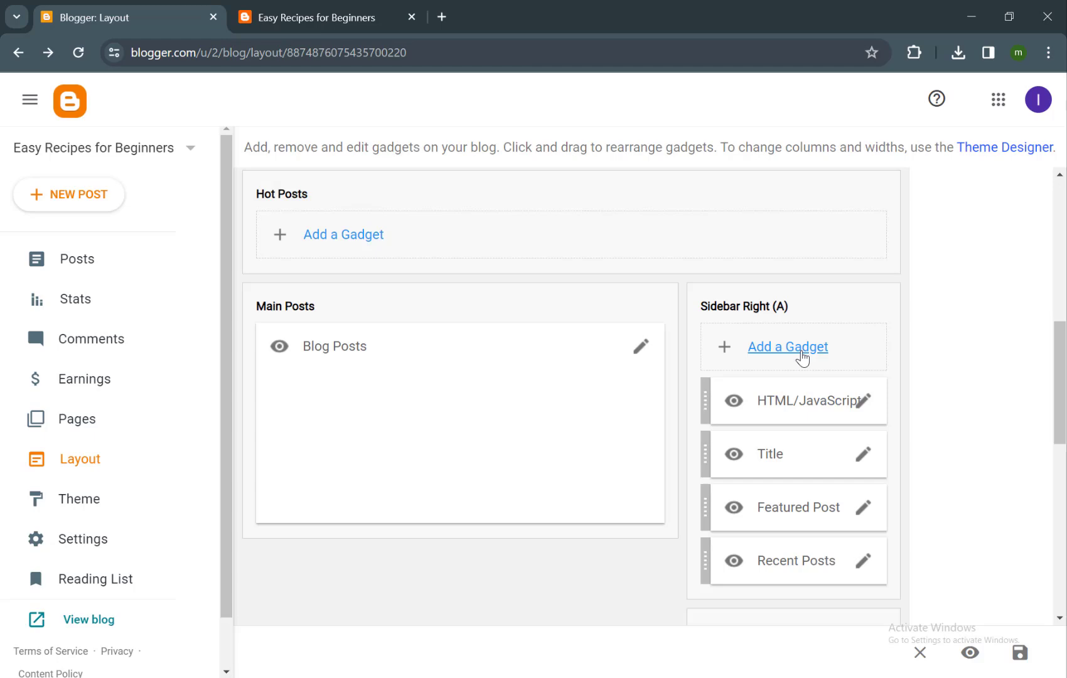
- Add a Followers gadget titled "Followers" to Sidebar Right (A) and save it
click(802, 348)
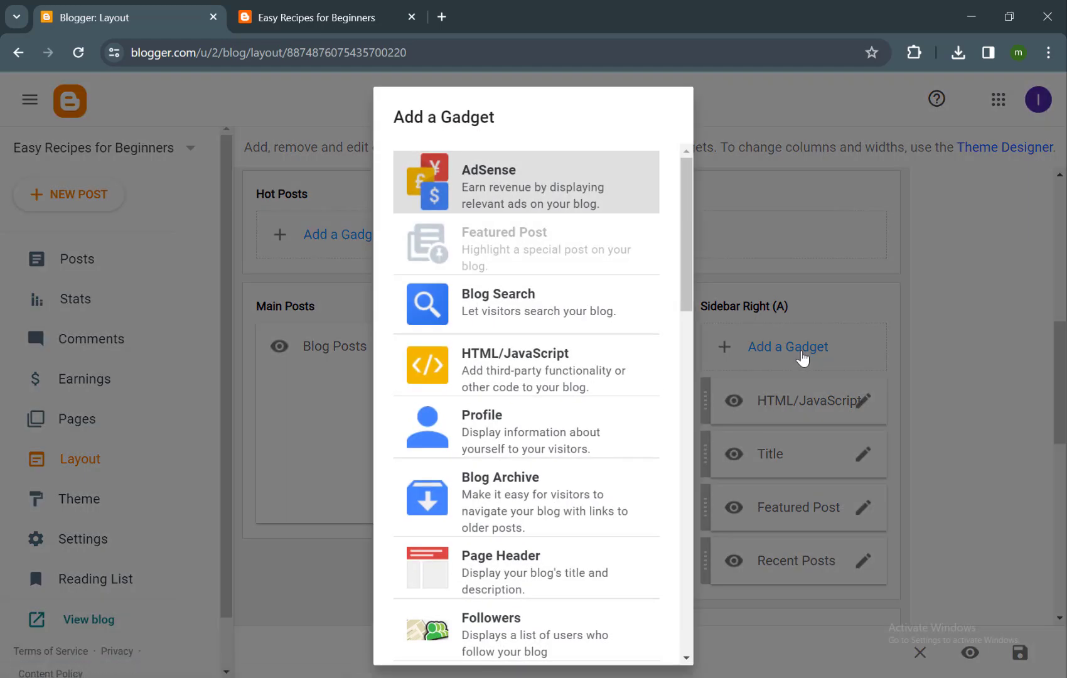
scroll(527, 401, down, 5)
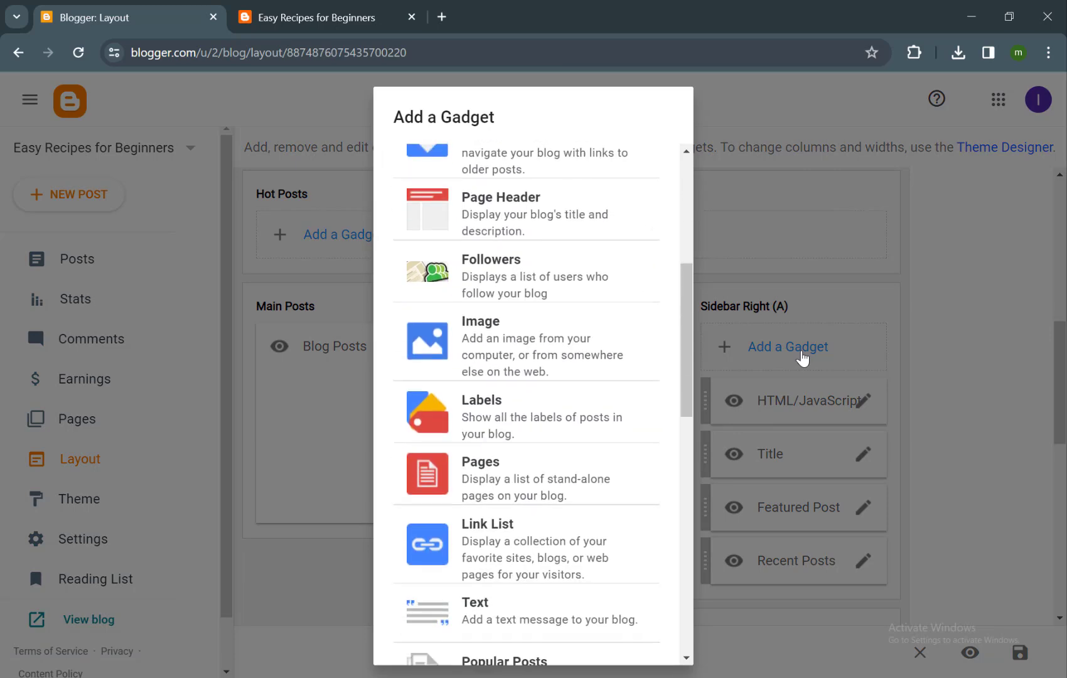
click(517, 275)
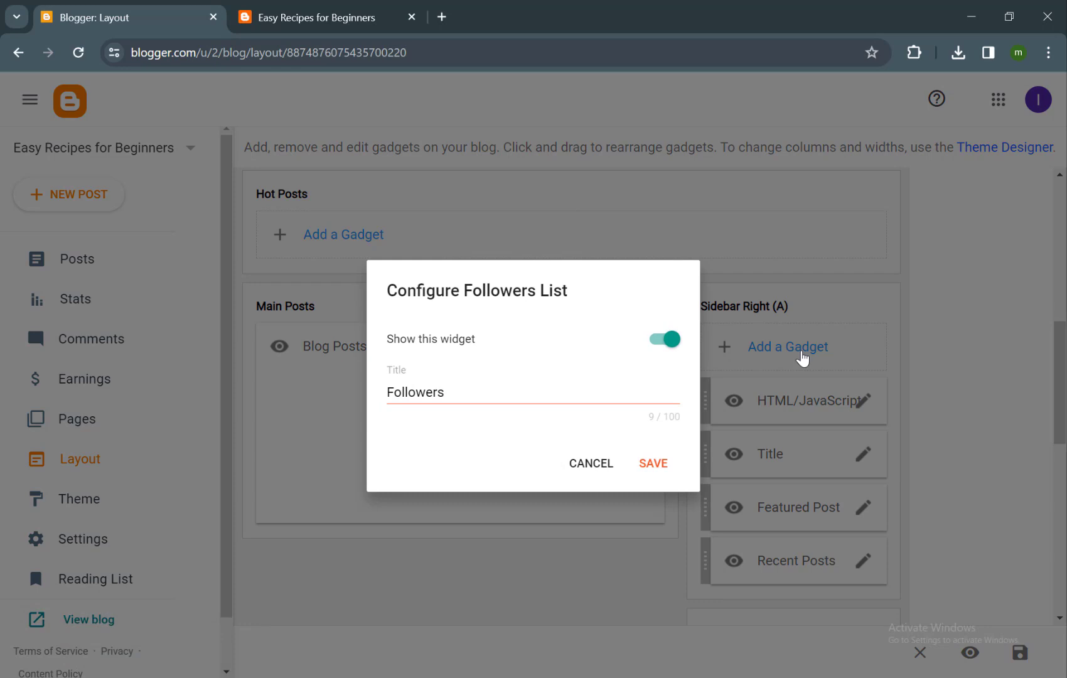
click(653, 463)
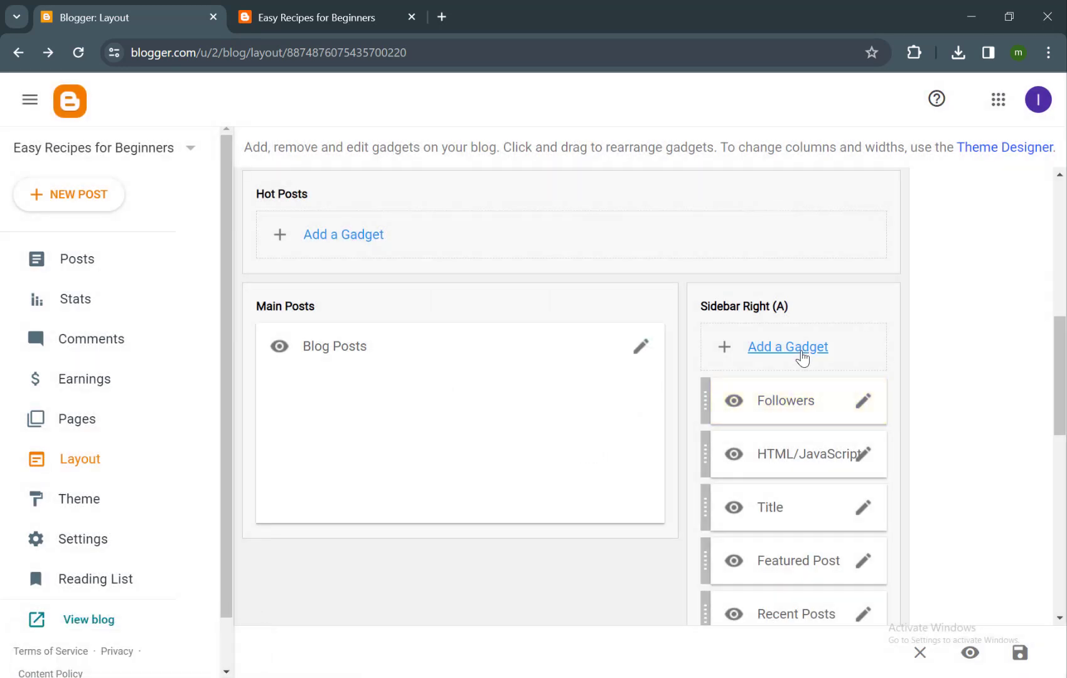
- Reload the live blog's home page and check the Followers, Facebook page and image ad gadgets in the sidebar
key(ctrl+Tab)
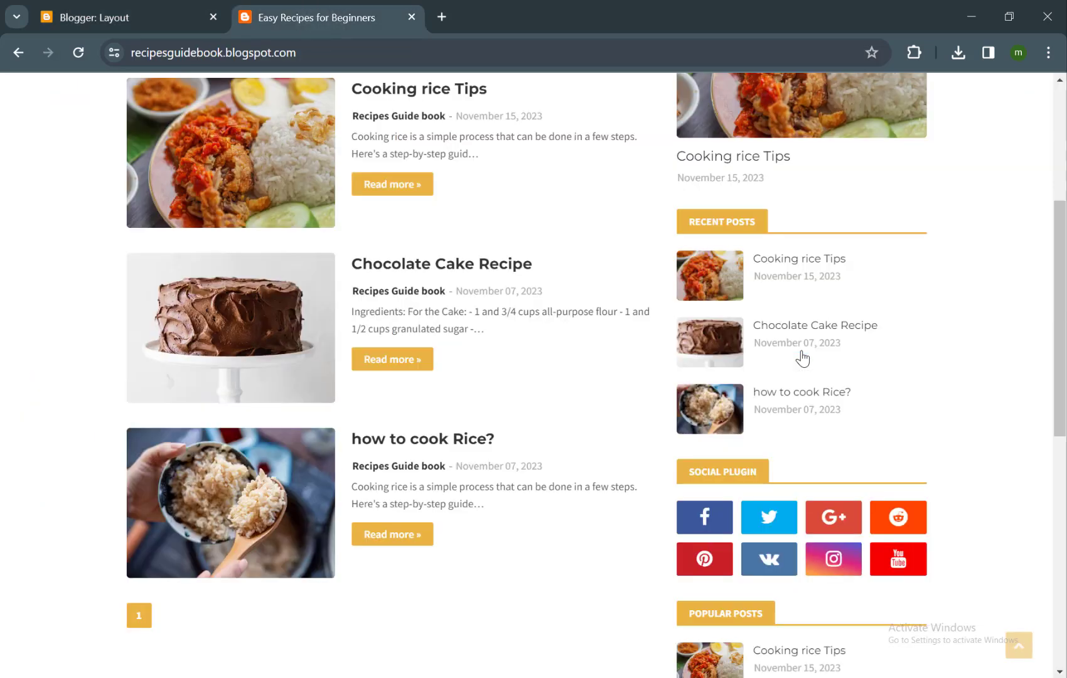
key(F5)
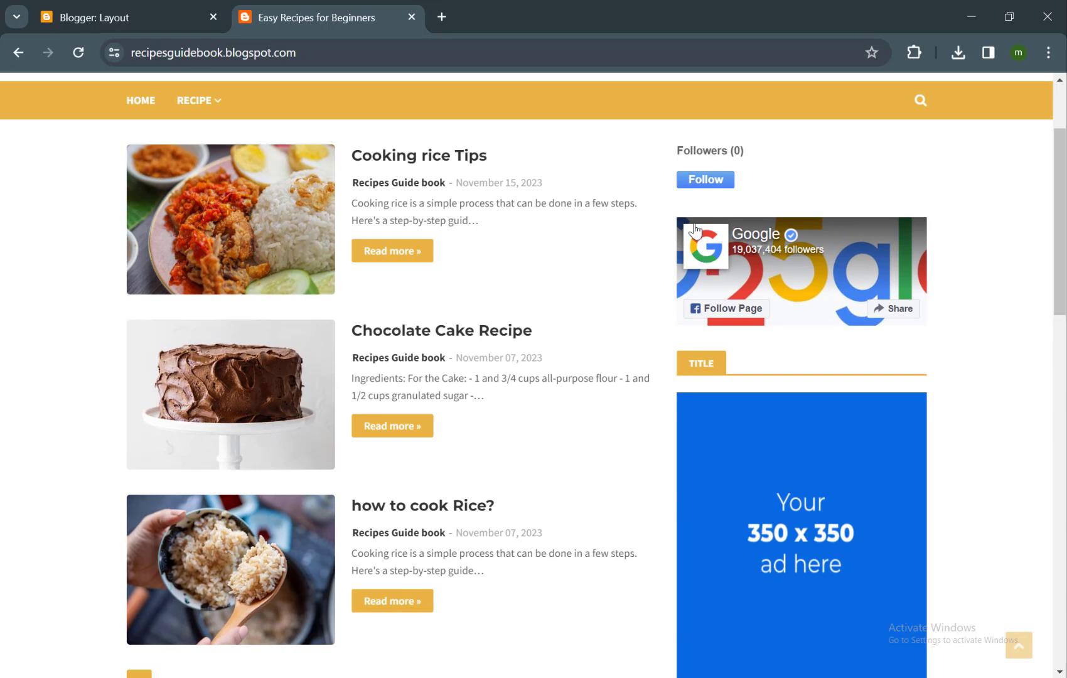
scroll(786, 264, up, 2)
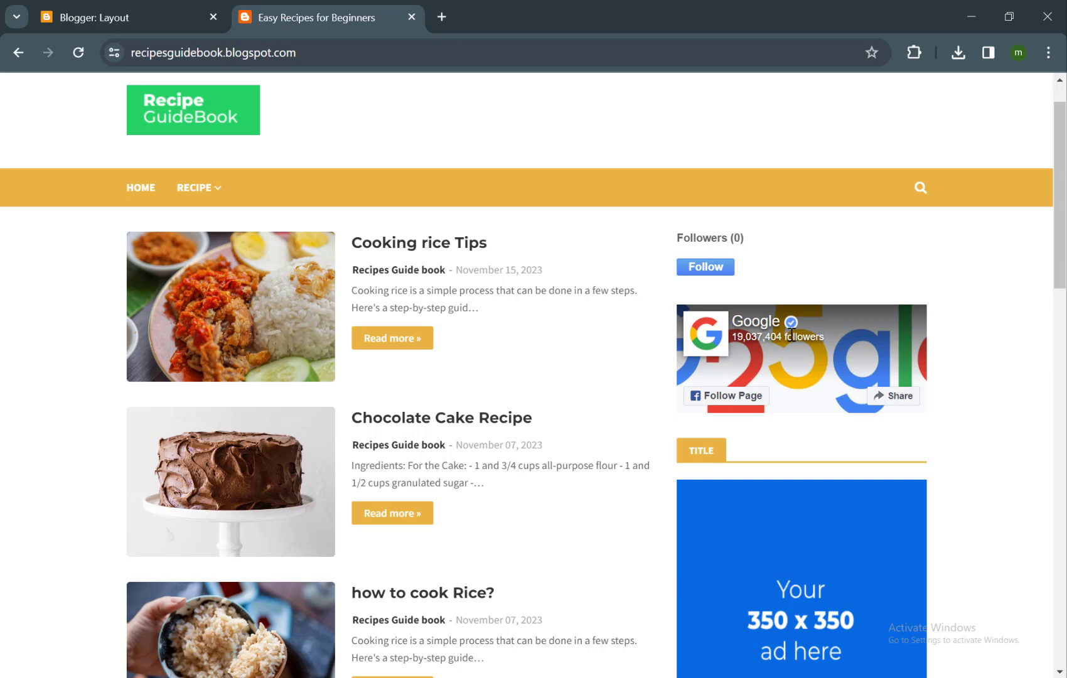
scroll(792, 335, down, 2)
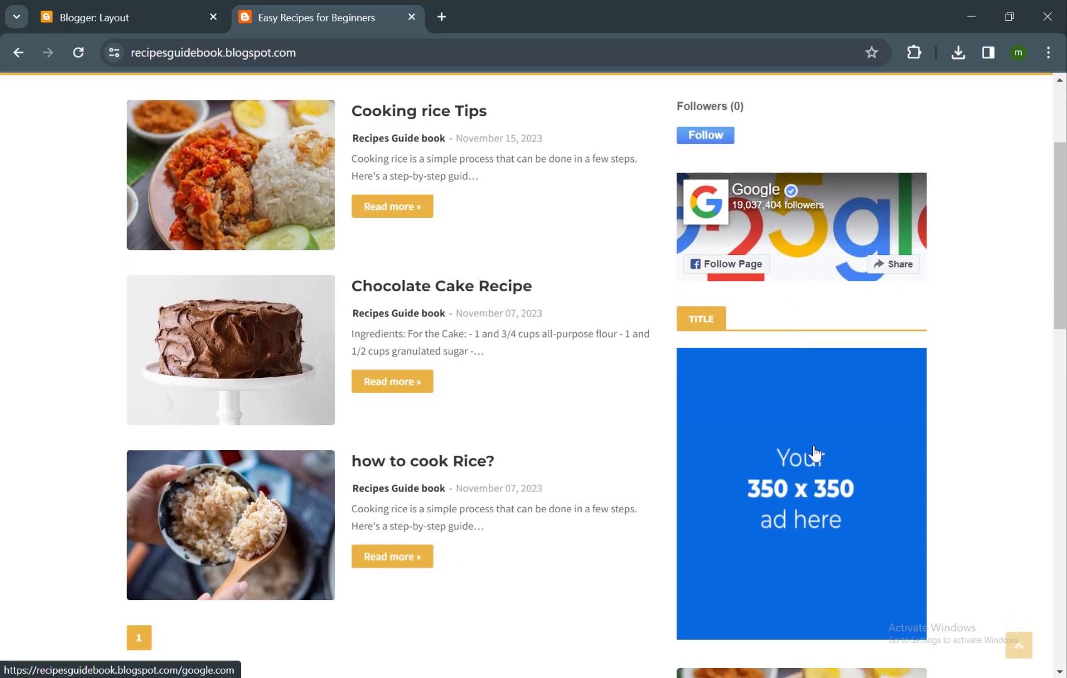
scroll(801, 483, down, 1)
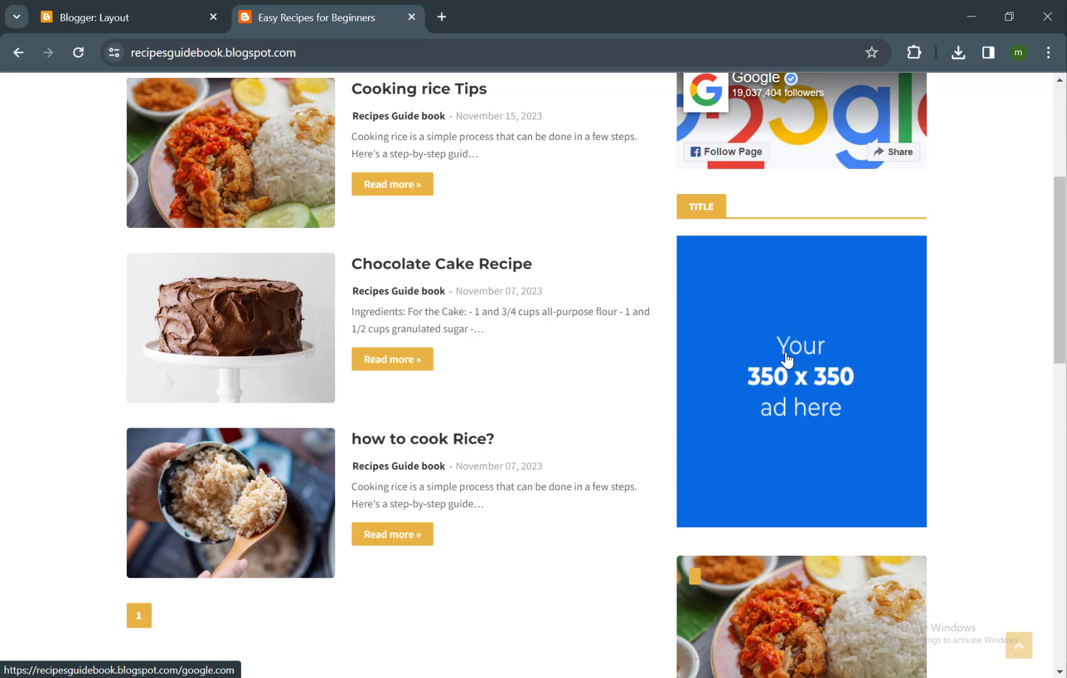
- Add a Blog's stats gadget titled "Total Pageviews" to Sidebar Right (A) with the black flip-digit counter style, save it, and reload the live blog
key(ctrl+shift+Tab)
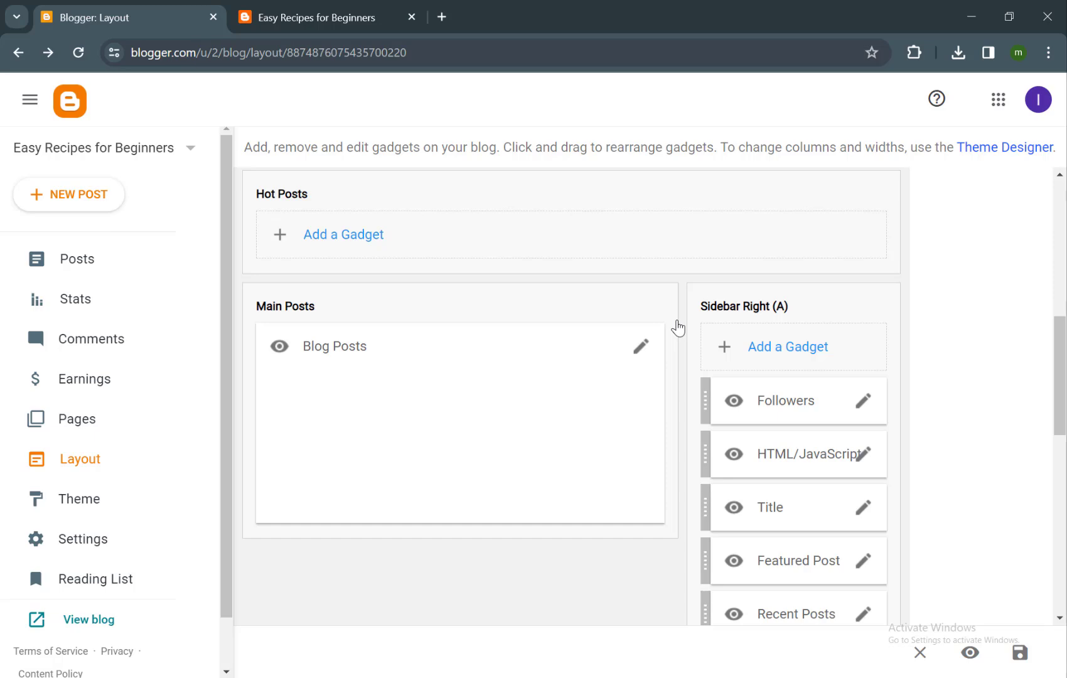
click(788, 346)
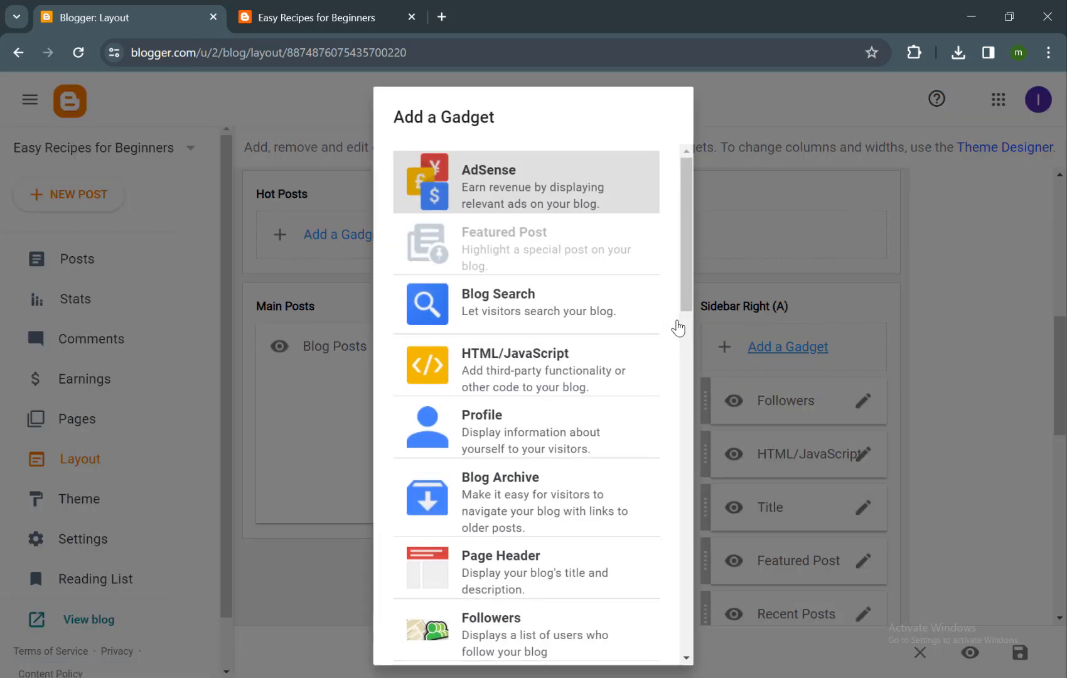
scroll(678, 327, down, 3)
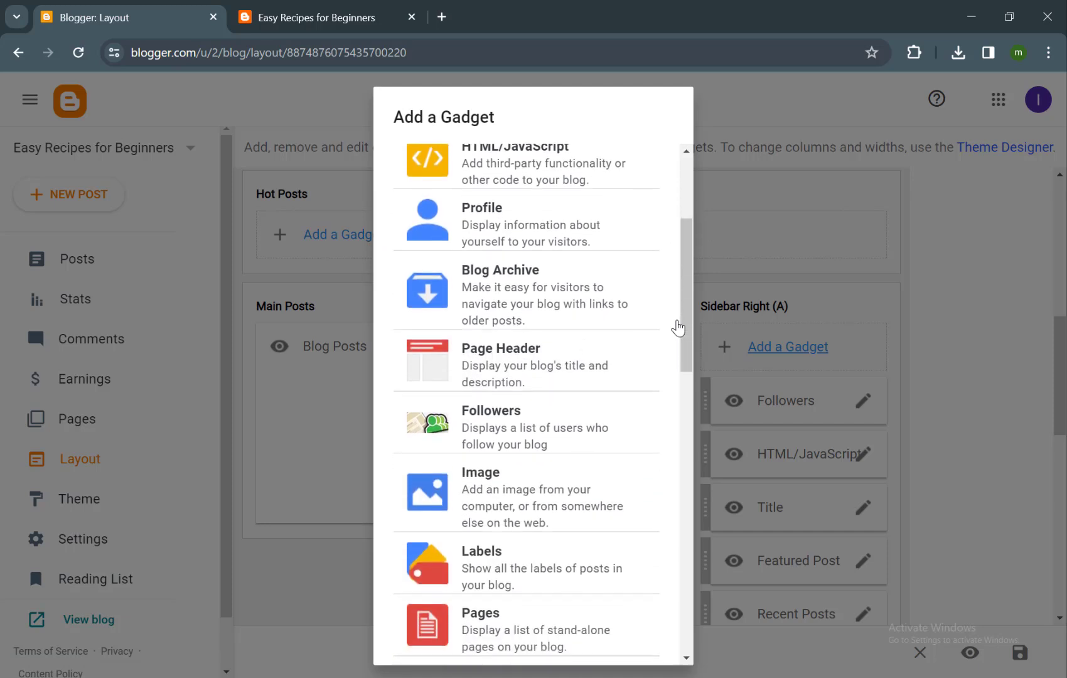
scroll(678, 328, down, 4)
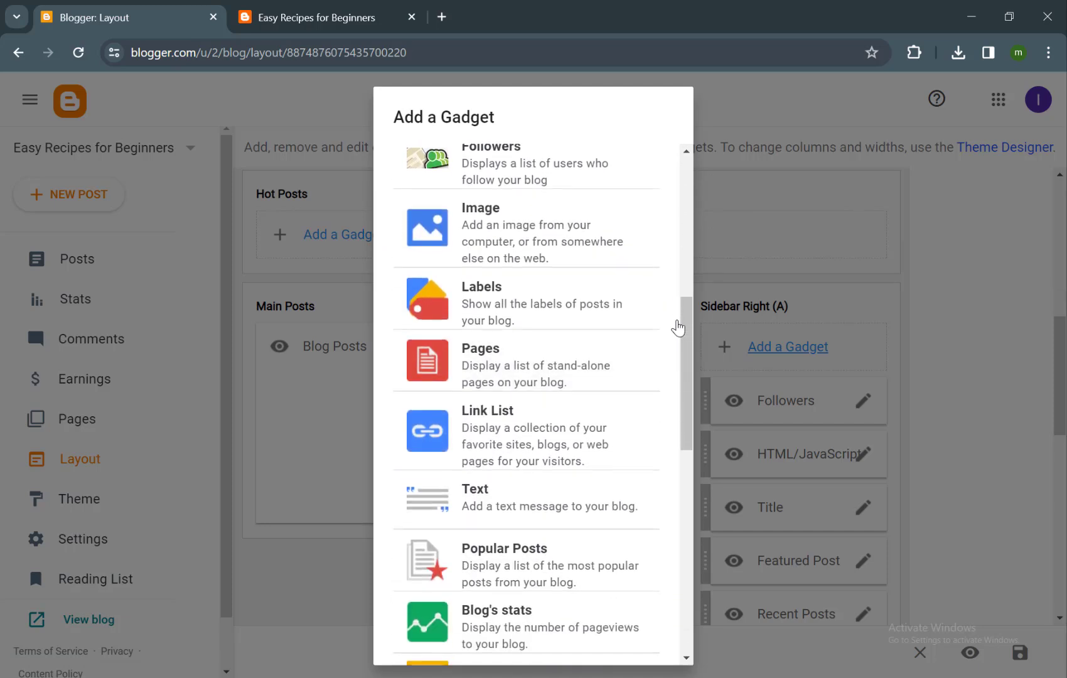
scroll(678, 328, down, 2)
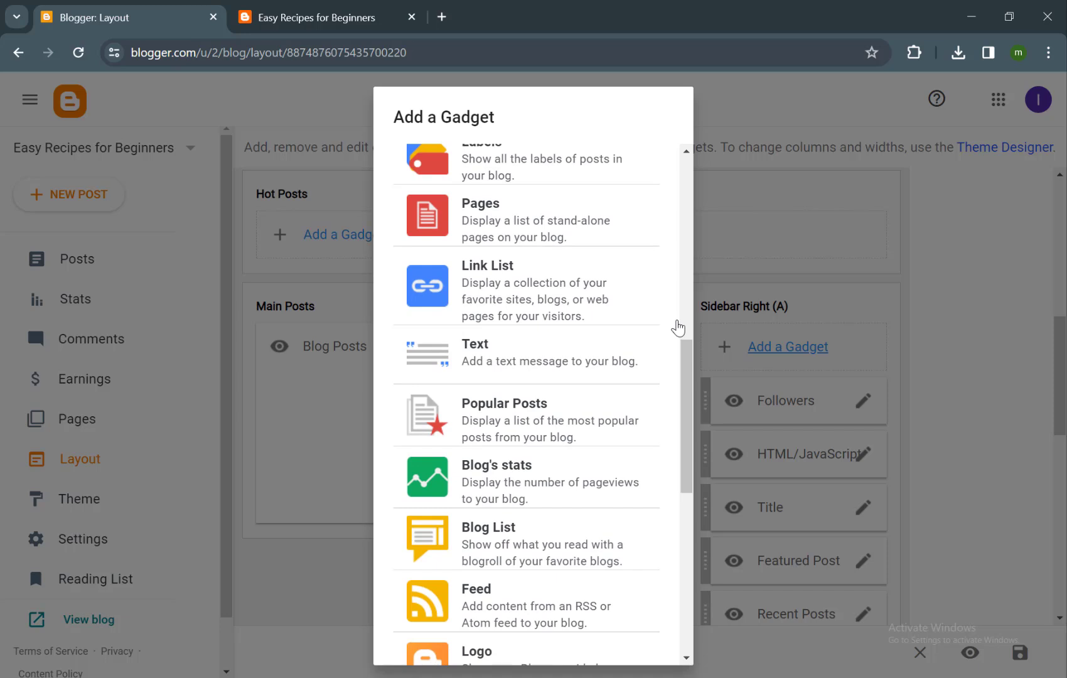
scroll(678, 328, down, 1)
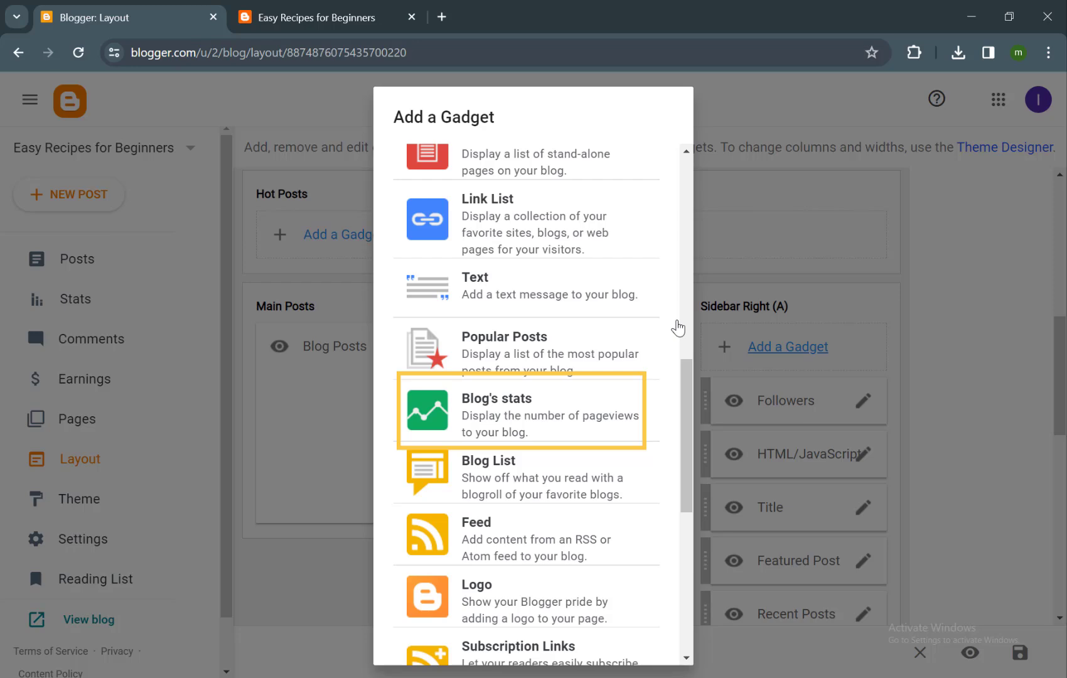
click(533, 411)
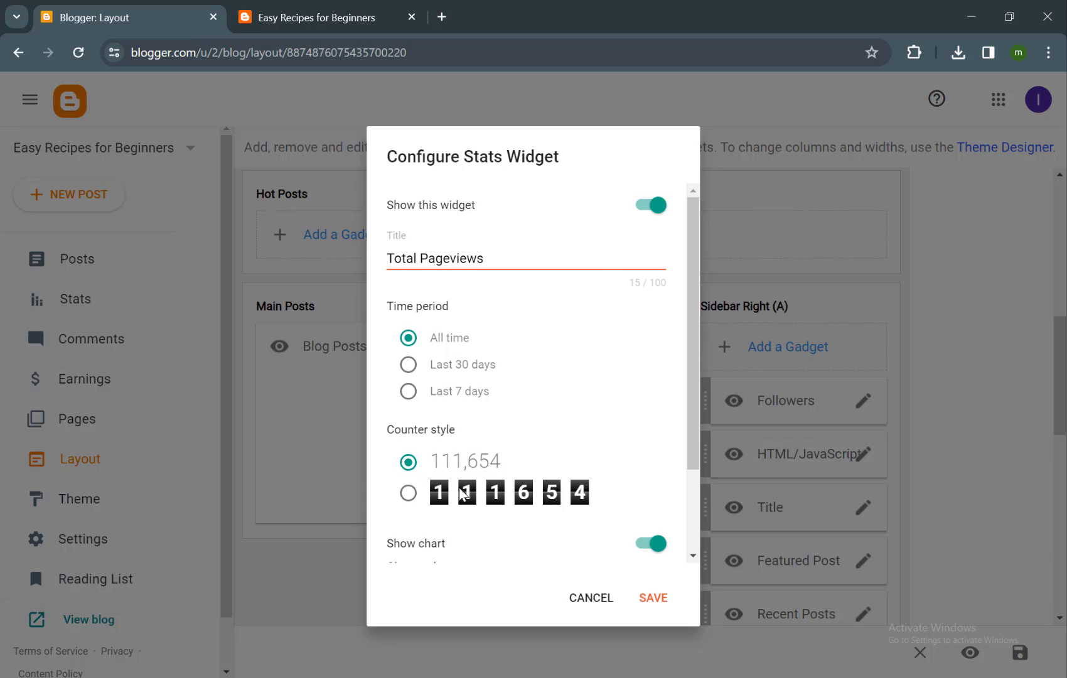
click(409, 495)
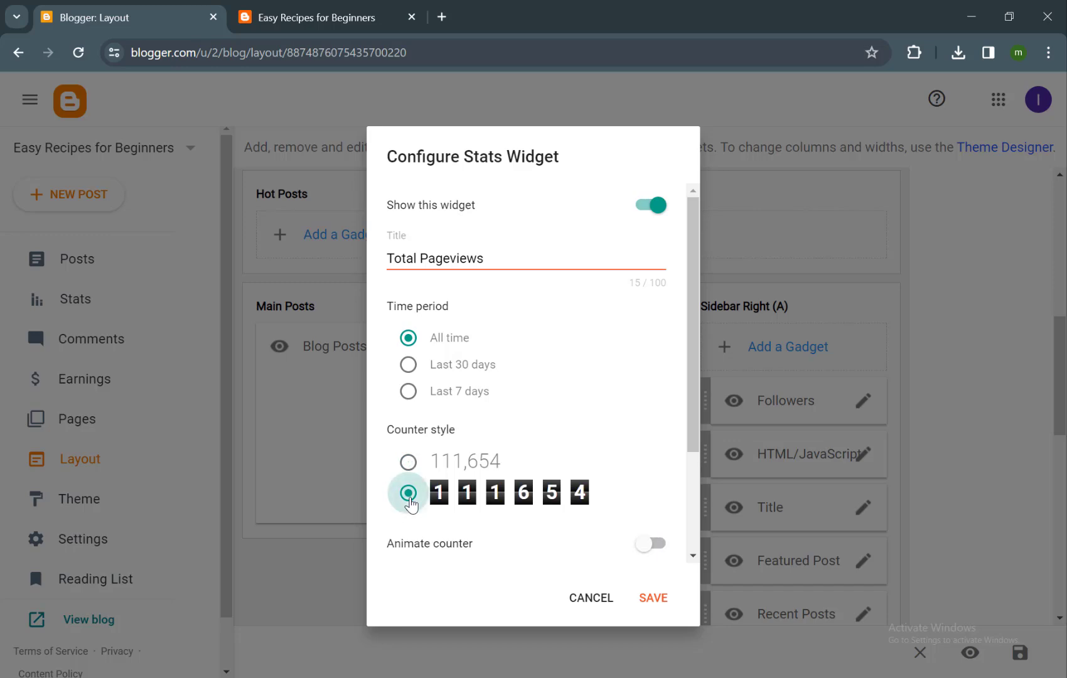
key(Return)
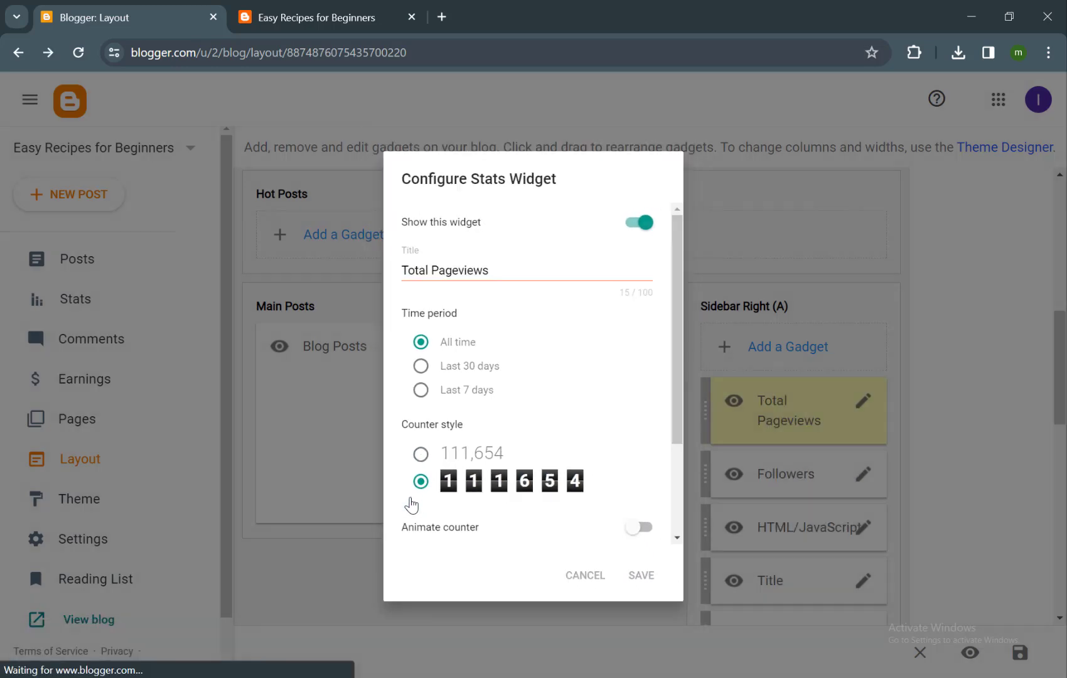
key(ctrl+Tab)
key(F5)
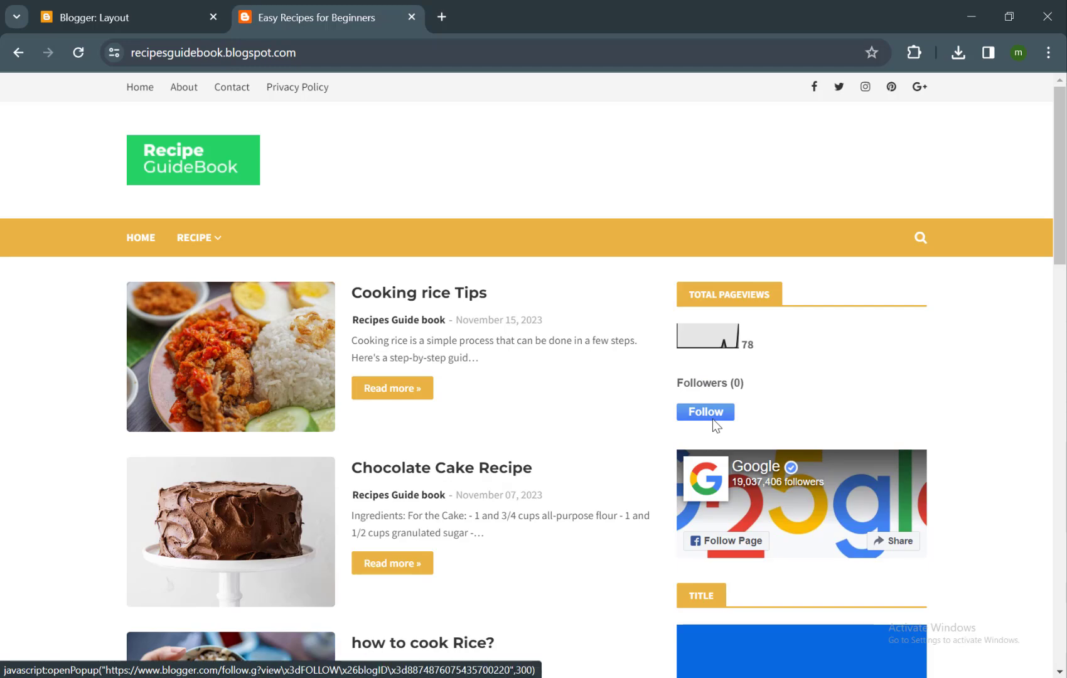
- Move the Title image gadget to the first position in Sidebar Right (A) and save the layout
key(ctrl+shift+Tab)
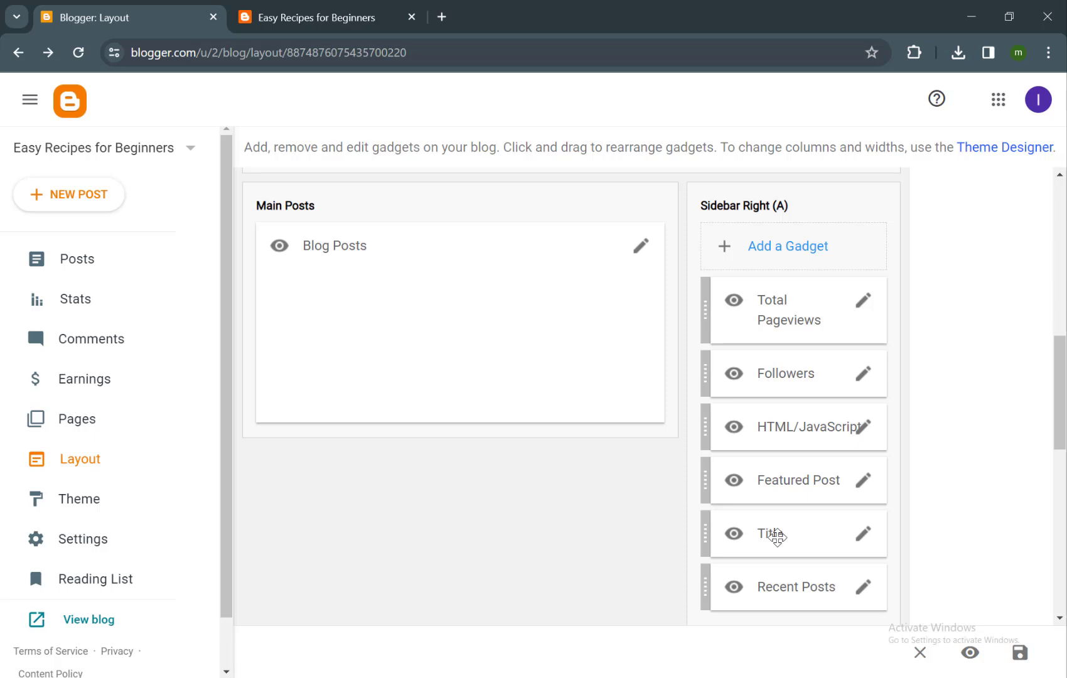
drag(777, 537, 774, 300)
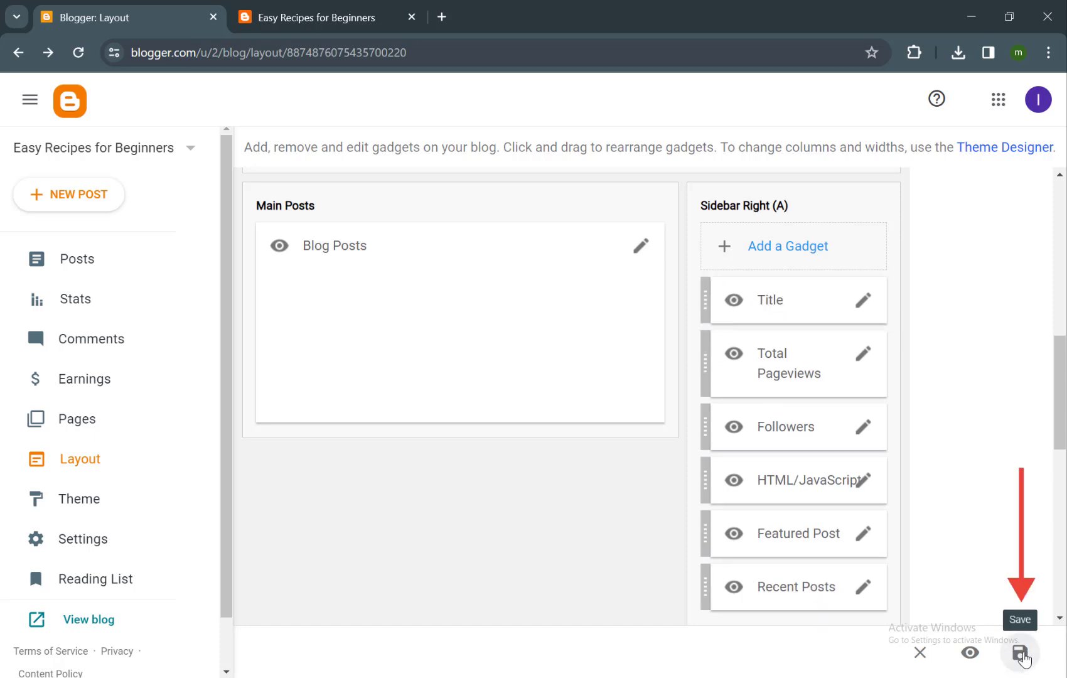
click(1022, 655)
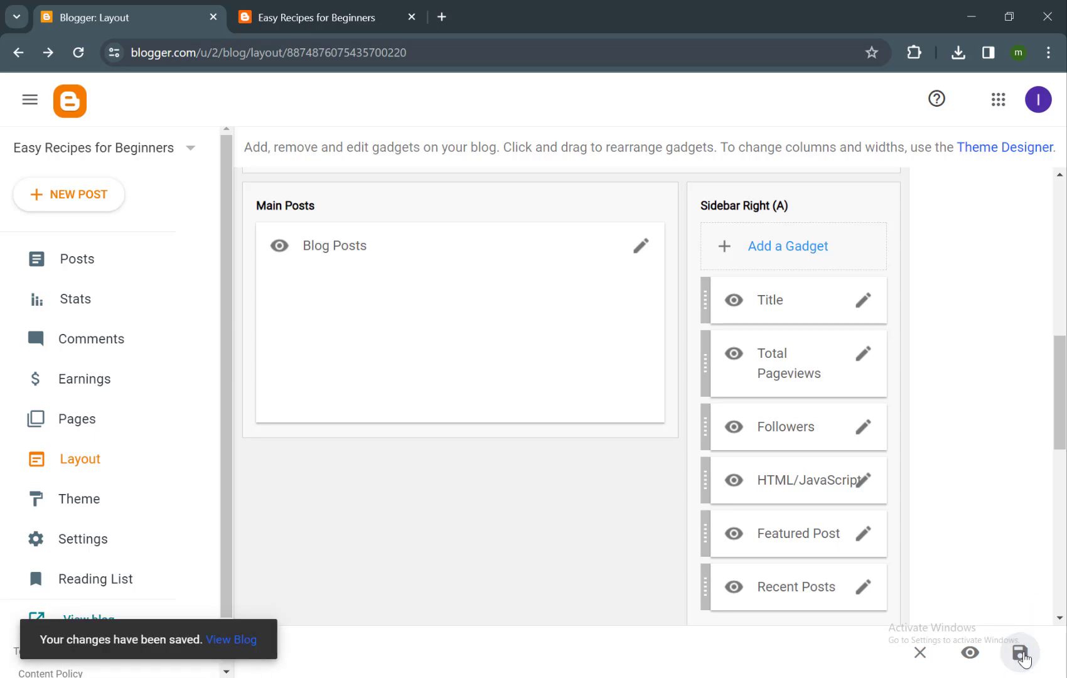
- Reload the live blog's home page and check the new order of the sidebar gadgets
key(ctrl+Tab)
key(F5)
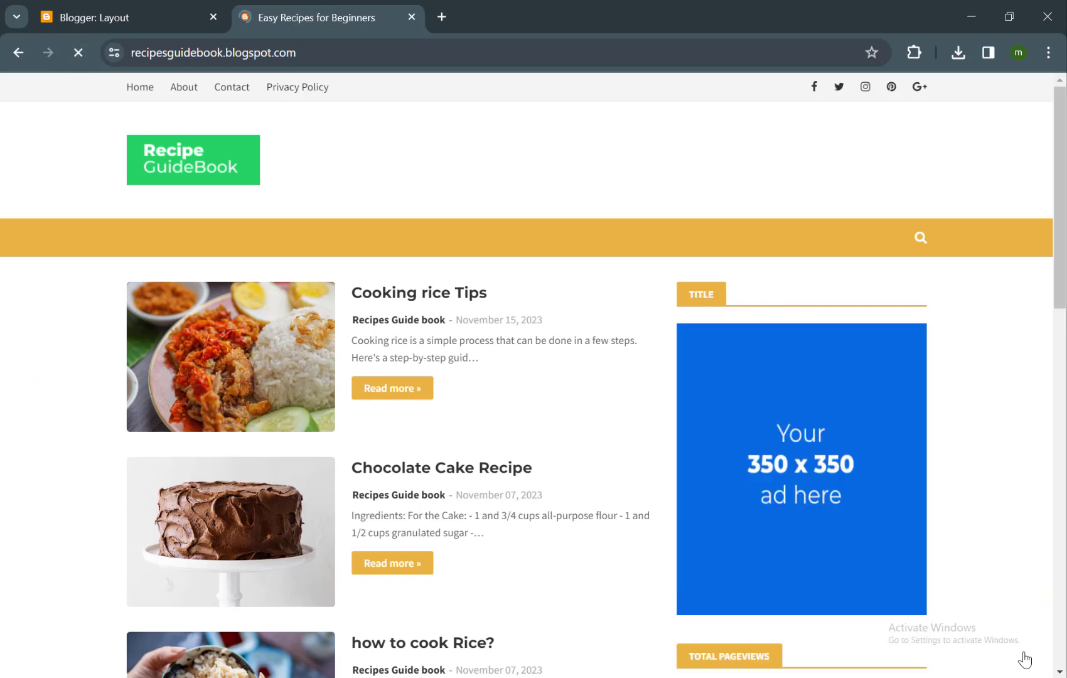
scroll(1024, 659, down, 4)
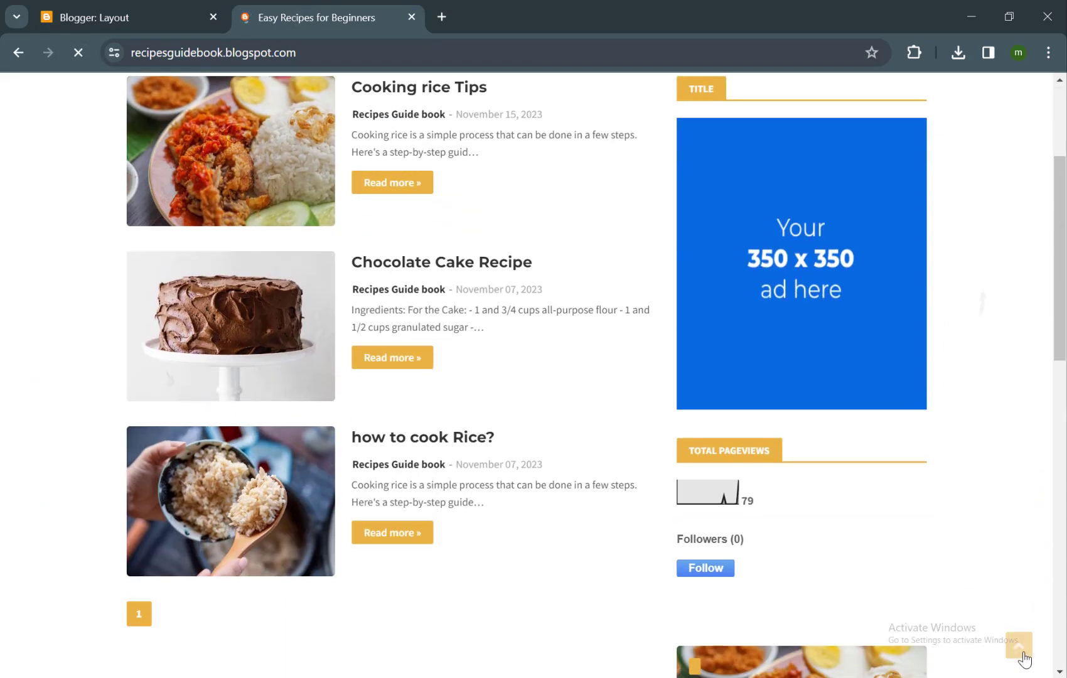
scroll(1025, 659, up, 1)
click(1023, 656)
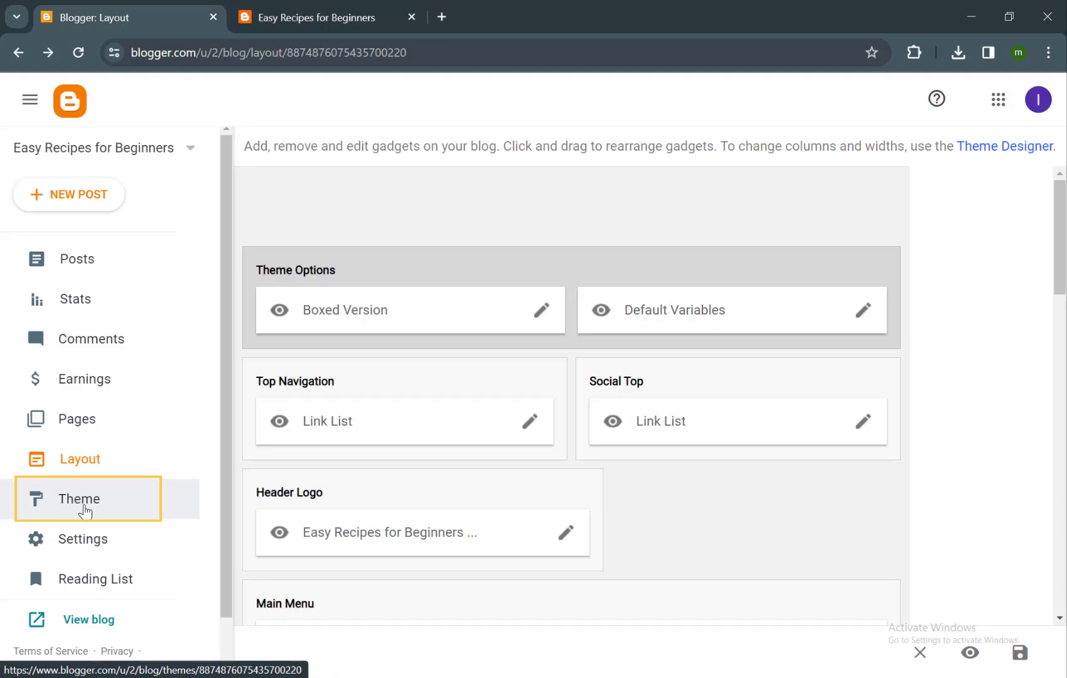
- Open the theme customizer and change the blog's main color theme to green
click(86, 512)
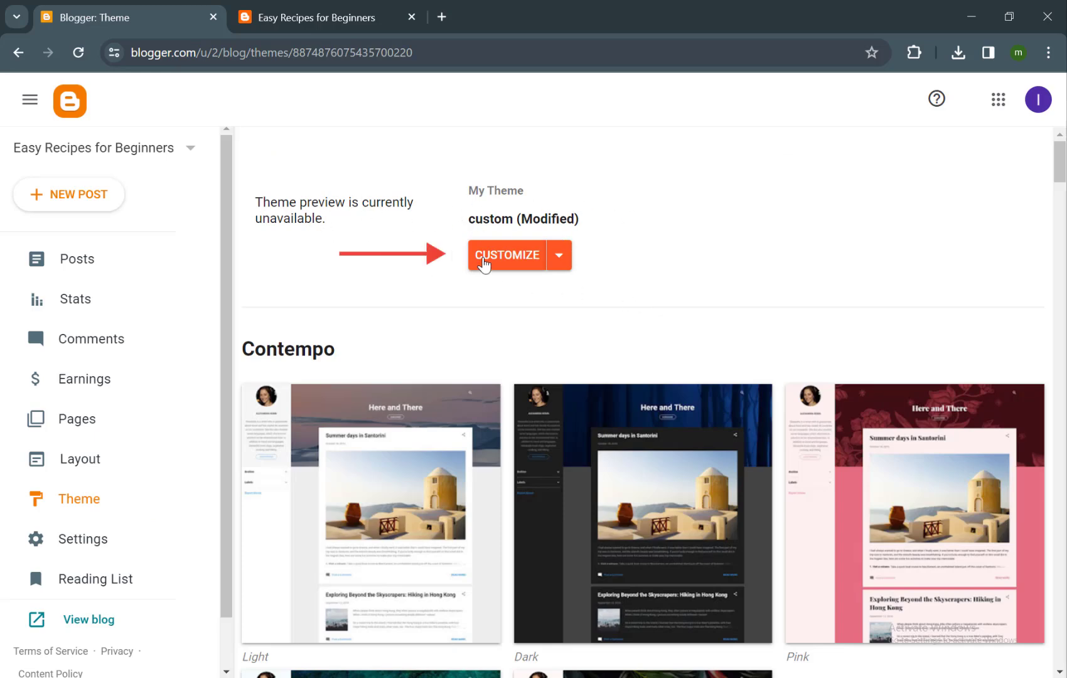
click(503, 263)
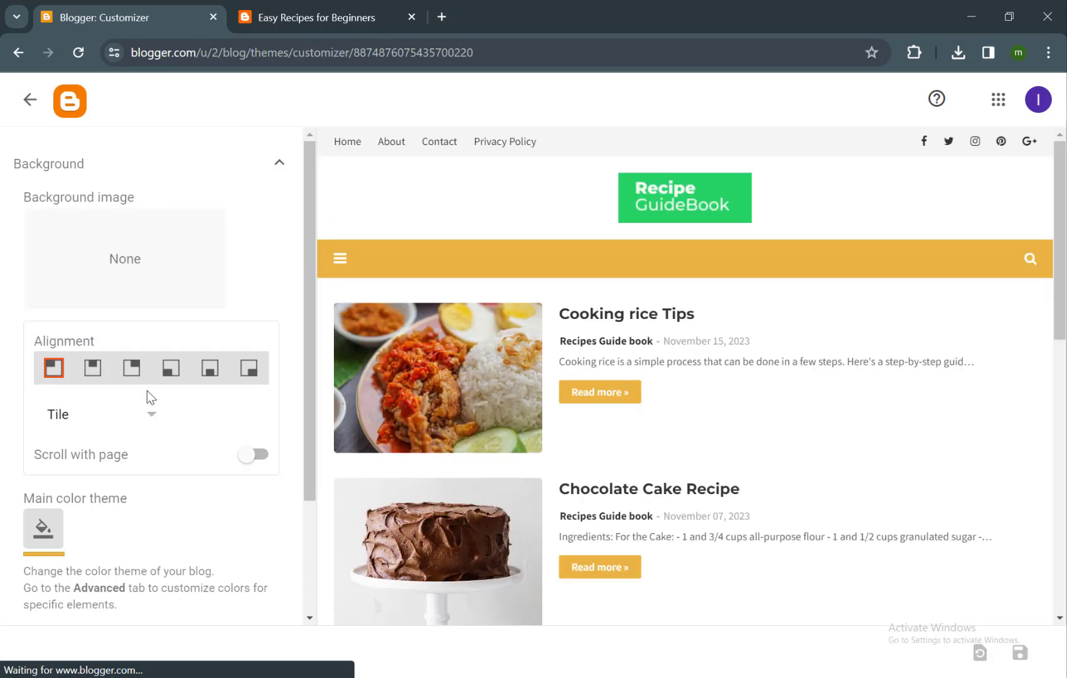
scroll(147, 391, down, 2)
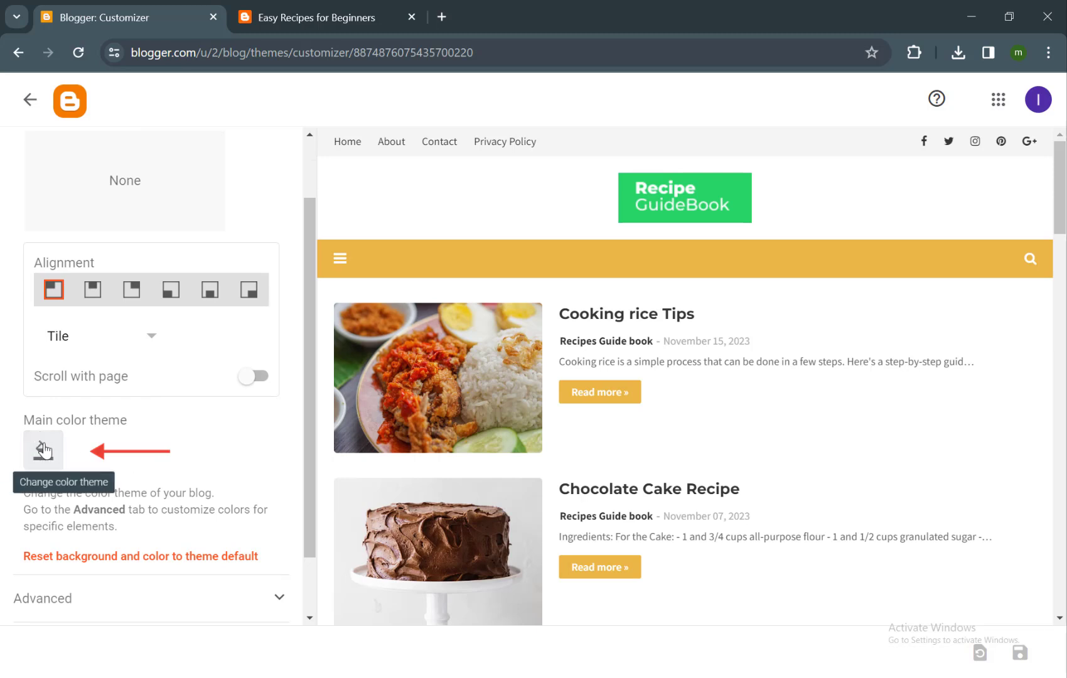
click(43, 458)
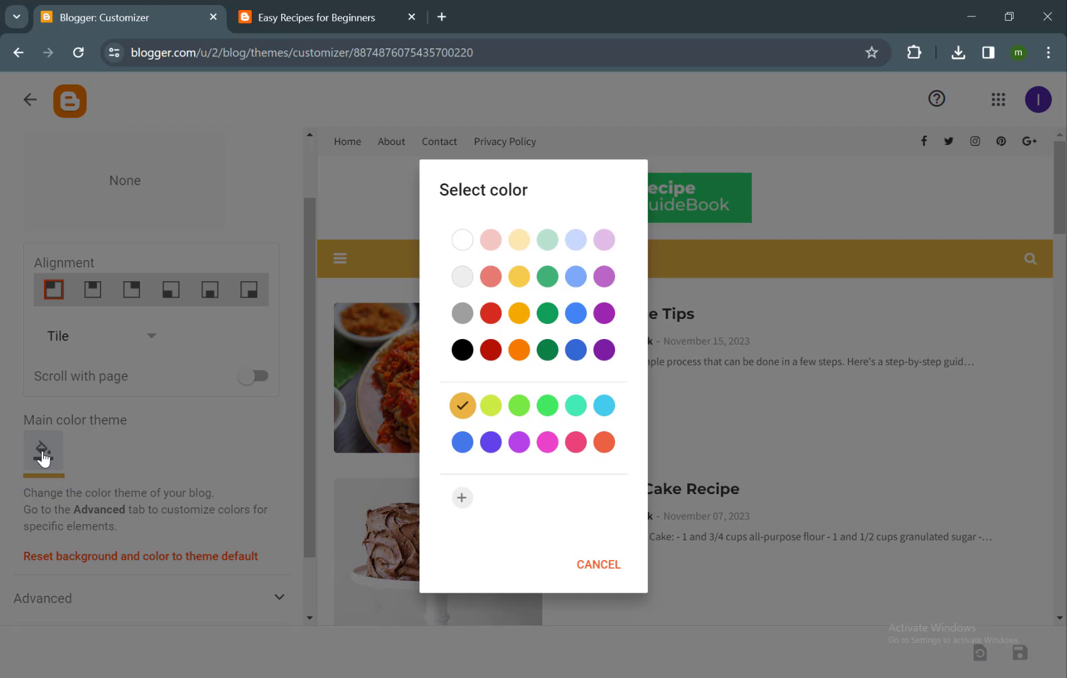
key(alt+Left)
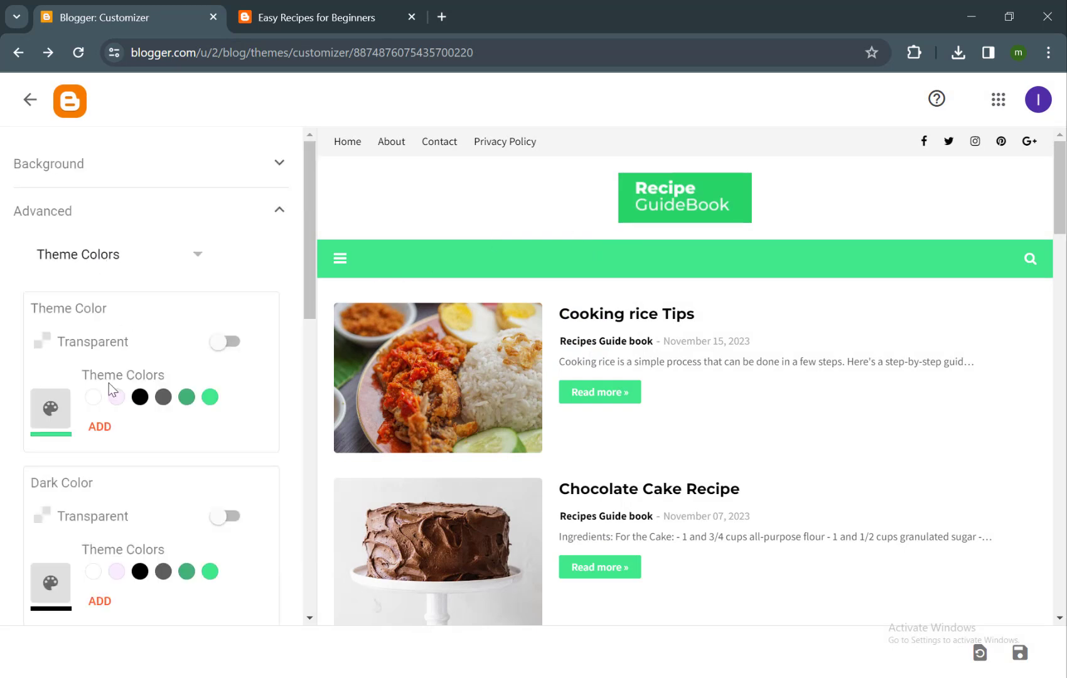
- Review the customizer's Advanced theme colors and Gadgets settings, trying the Show Categories switch
scroll(107, 401, down, 2)
scroll(106, 400, down, 8)
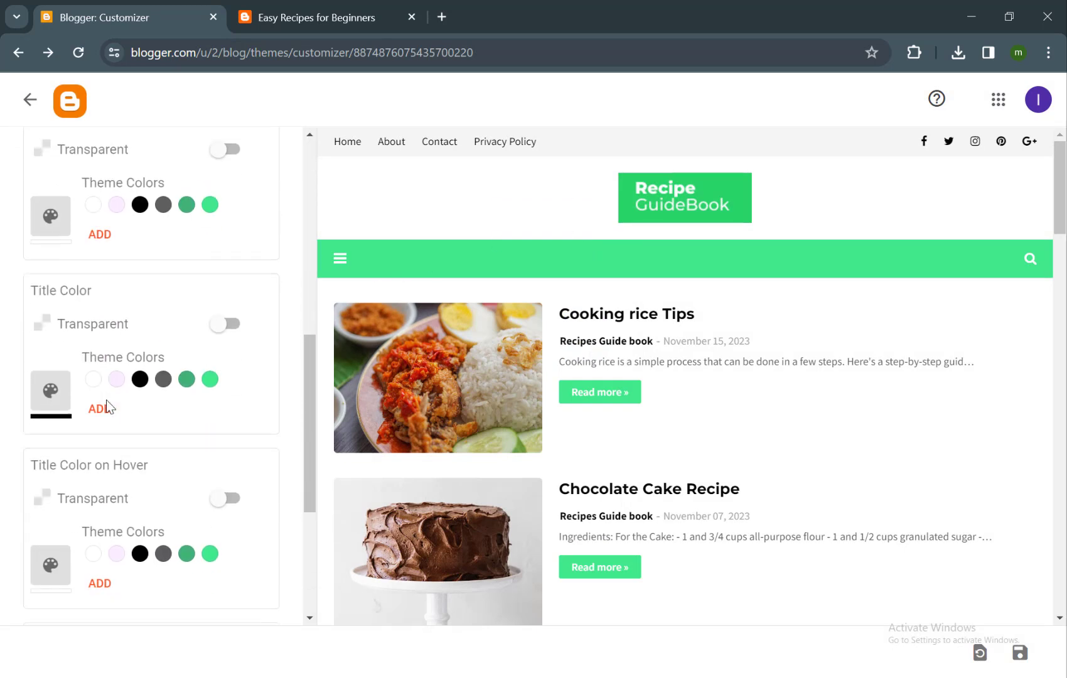
scroll(106, 407, down, 1)
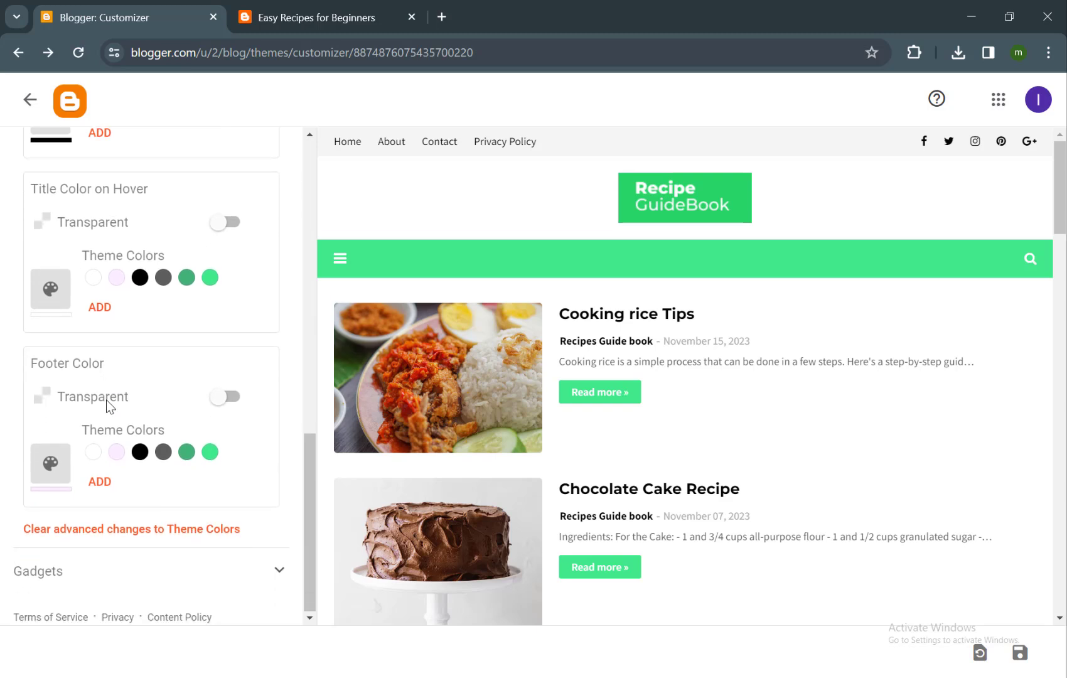
click(217, 567)
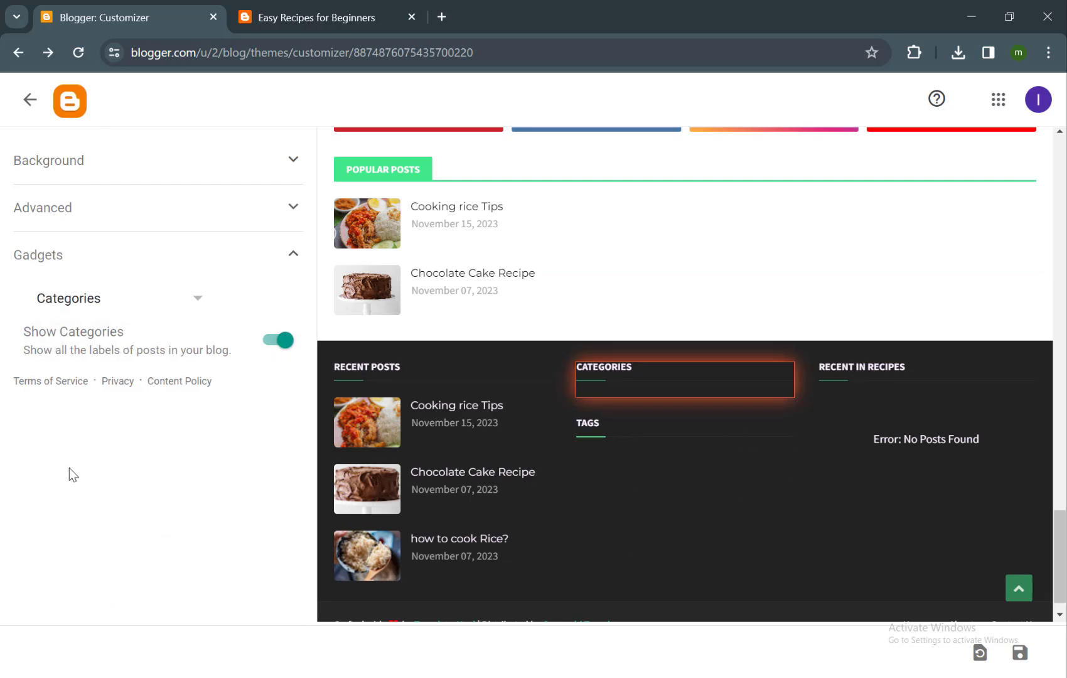
click(273, 356)
click(272, 356)
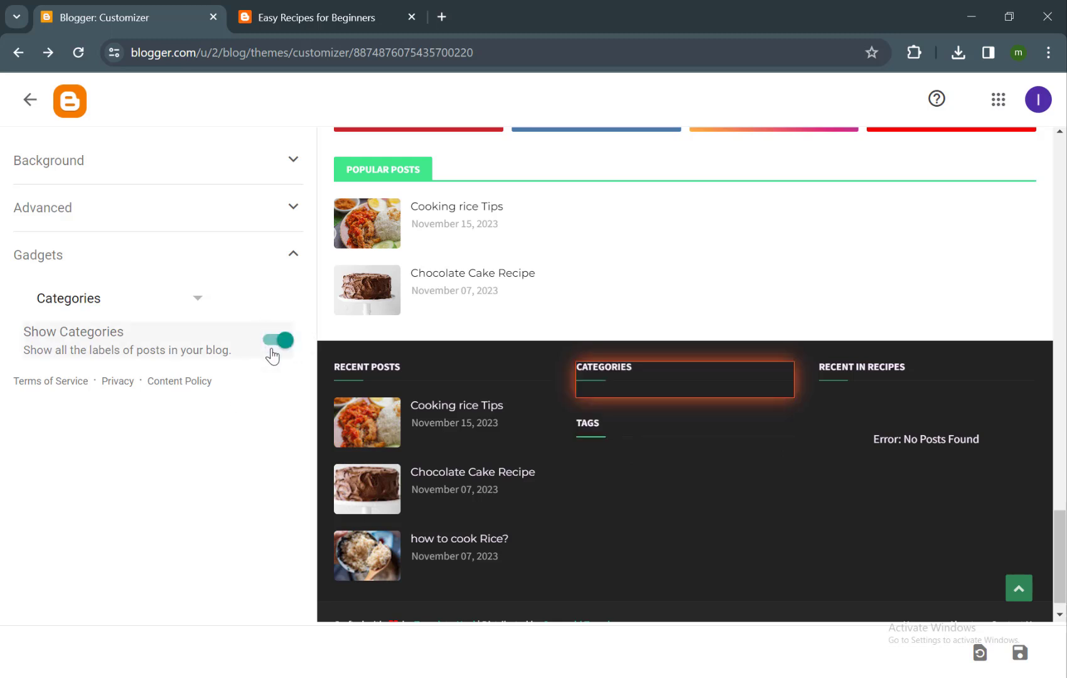
click(273, 356)
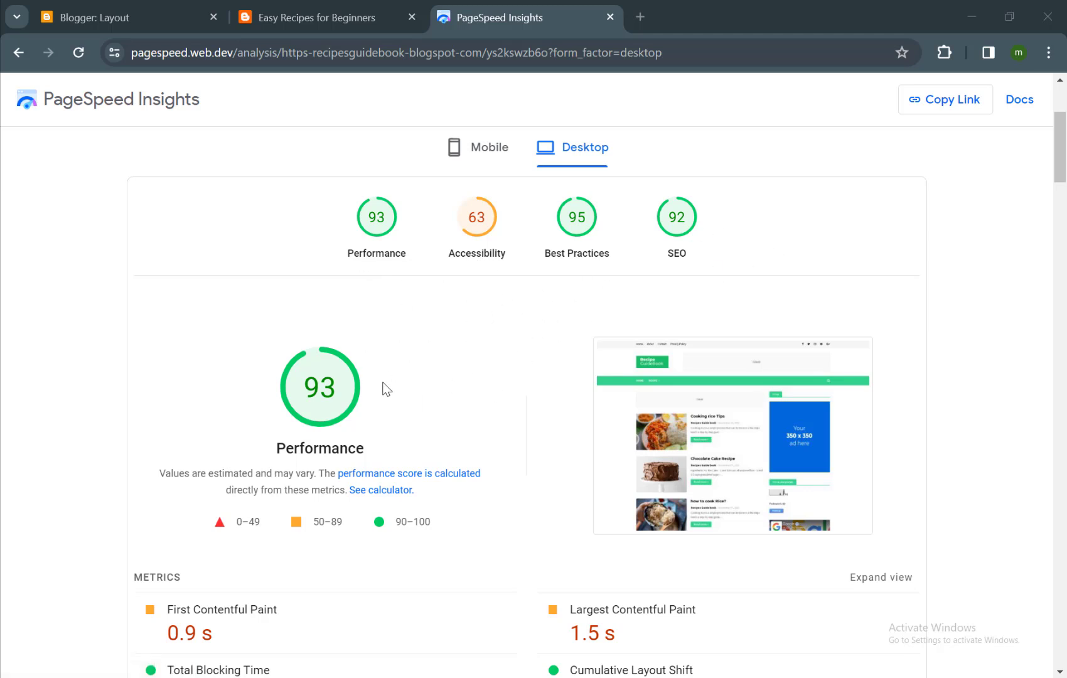
- Inspect the live blog's home page in the iPhone XR mobile preview and close the developer tools
key(ctrl+shift+Tab)
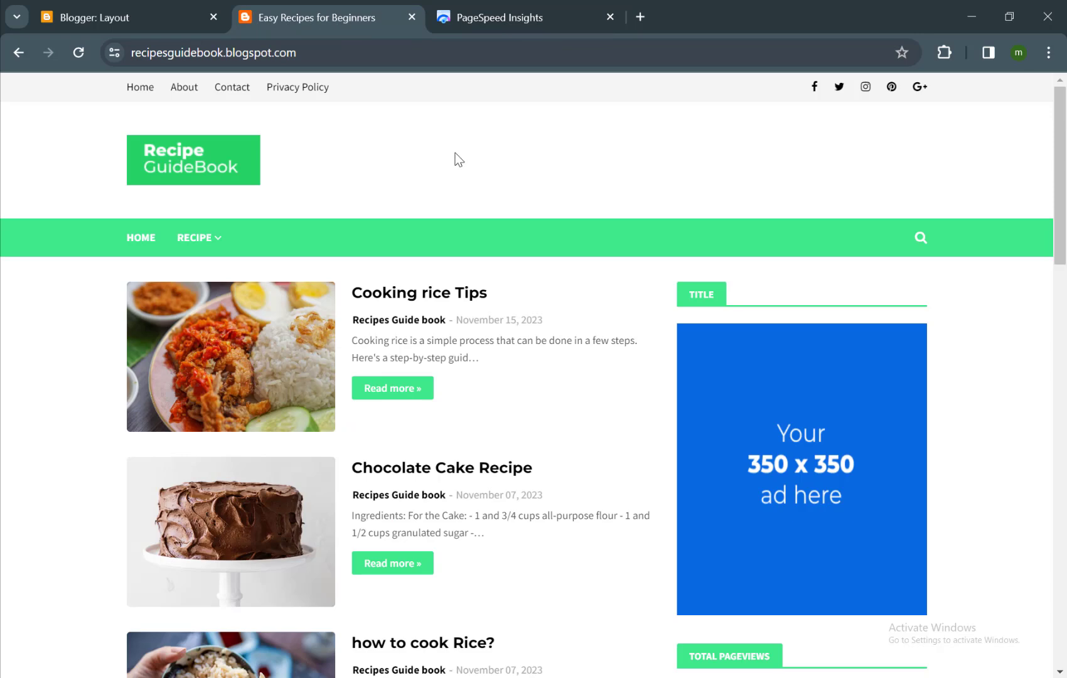
right_click(352, 170)
click(410, 543)
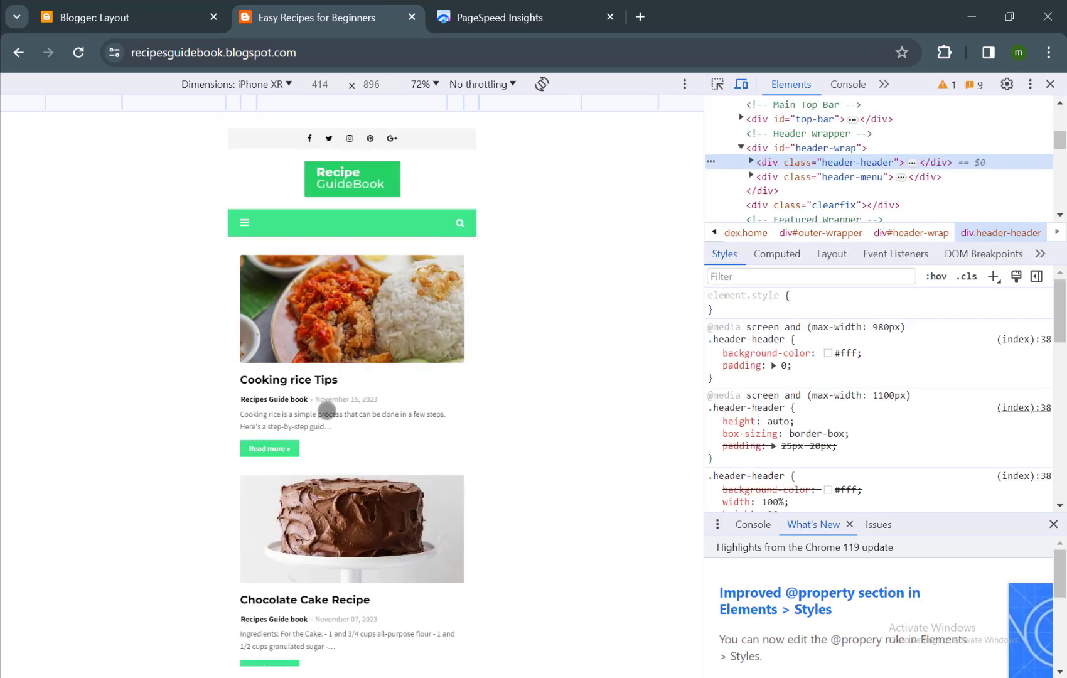
scroll(328, 410, down, 5)
scroll(327, 411, down, 2)
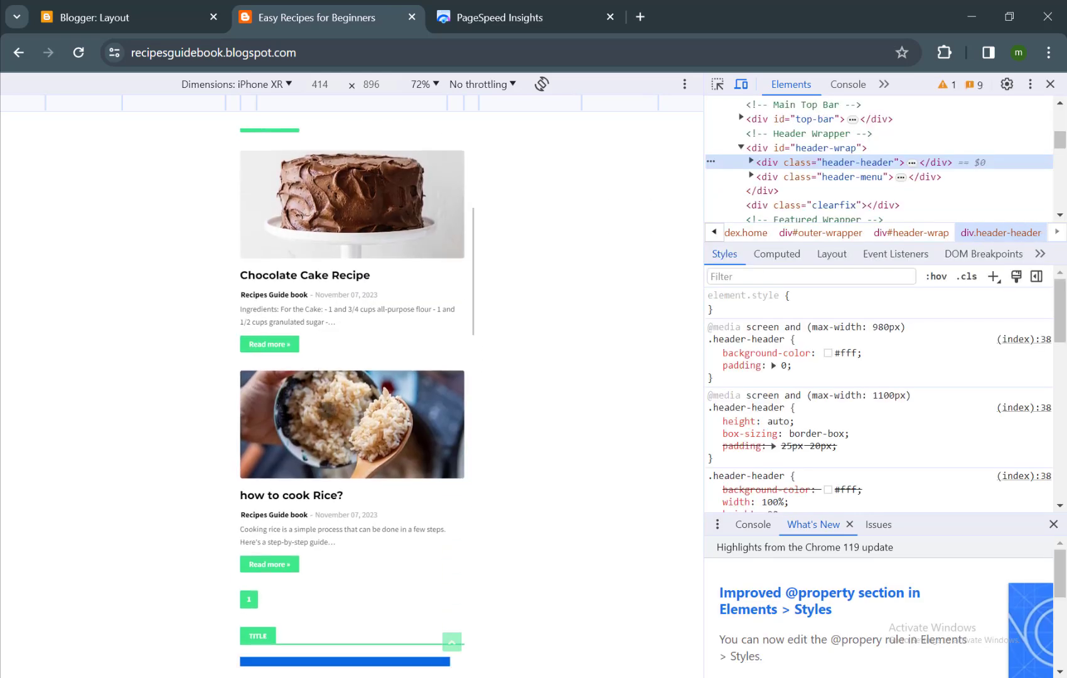
scroll(327, 411, up, 5)
scroll(327, 411, up, 2)
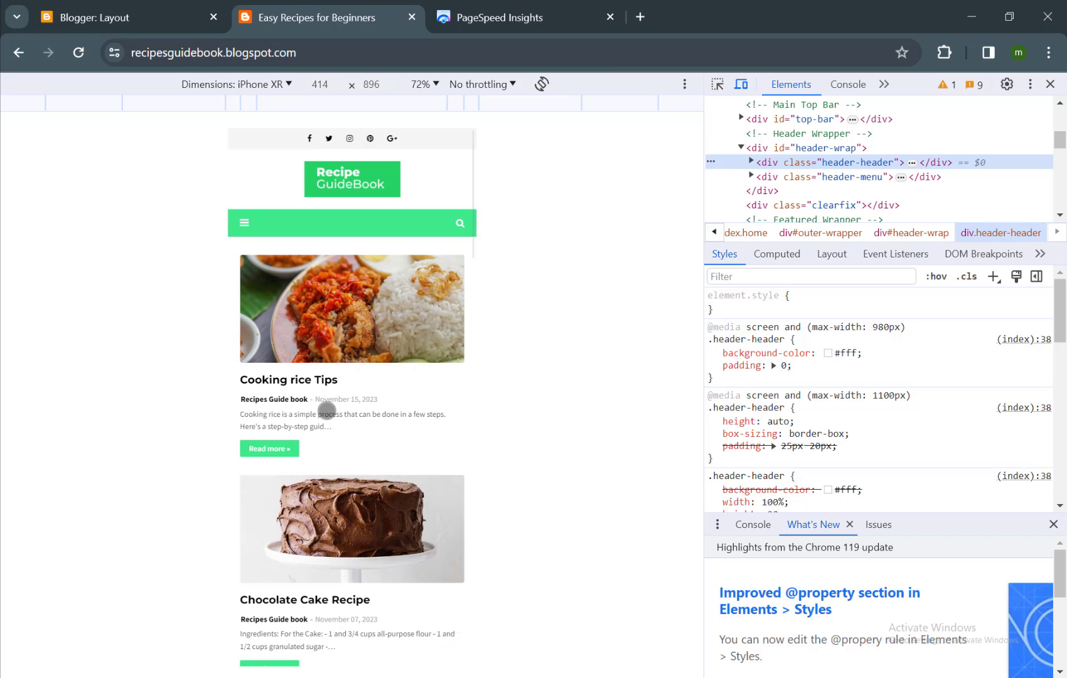
key(F12)
- Look over the posts and sidebar gadgets on the live blog's desktop home page
scroll(555, 441, down, 1)
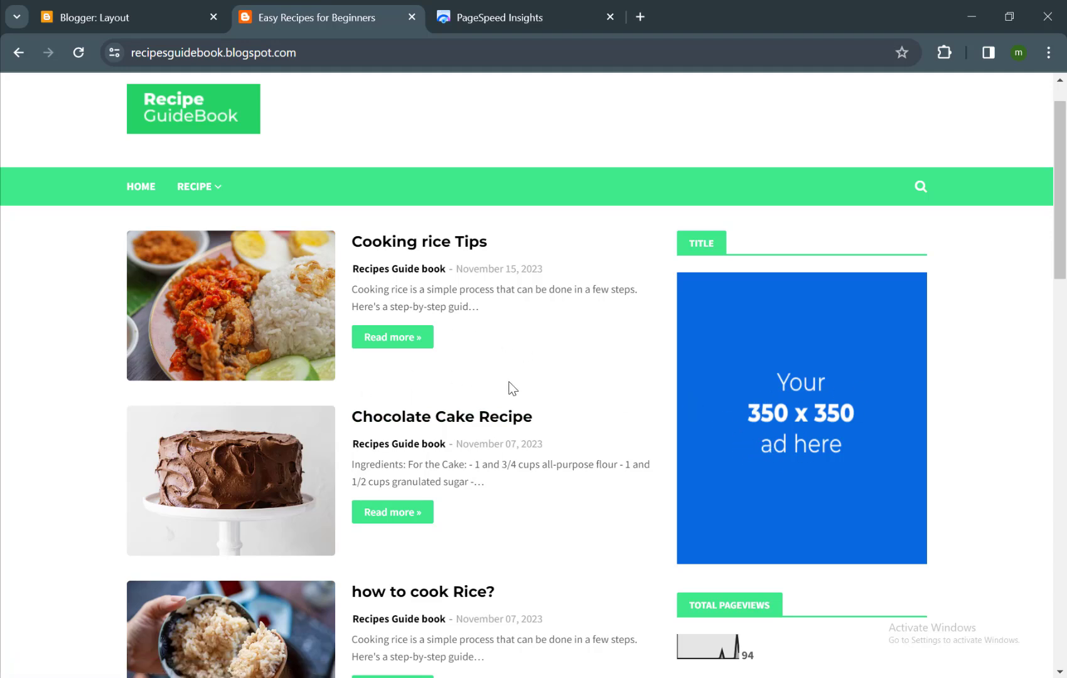
scroll(779, 434, down, 2)
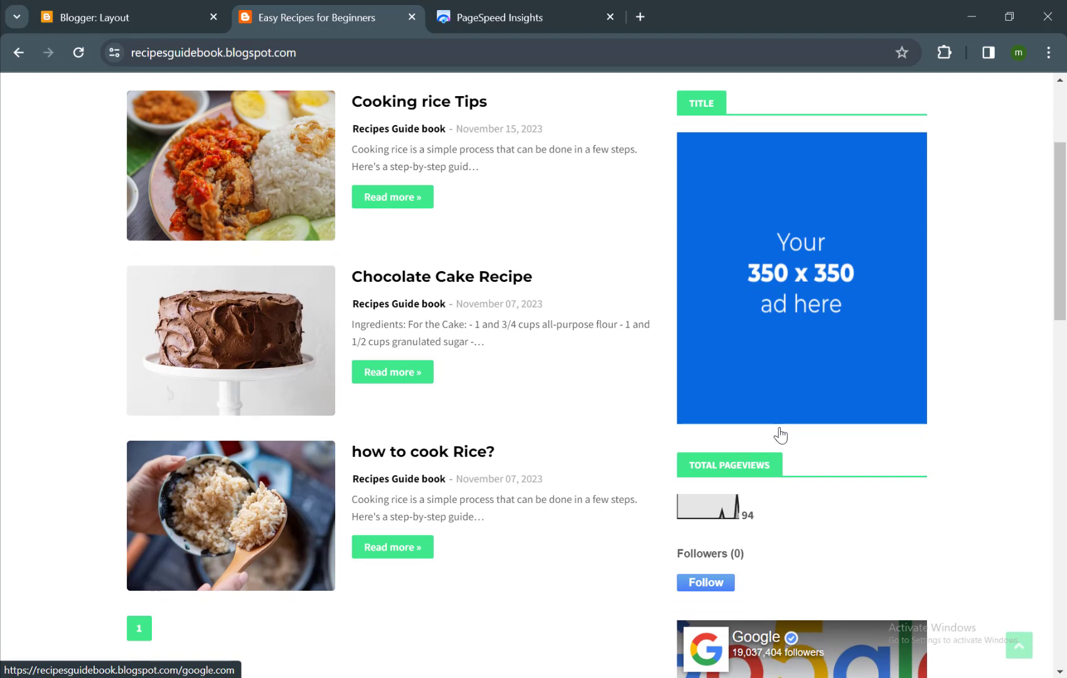
scroll(779, 434, down, 2)
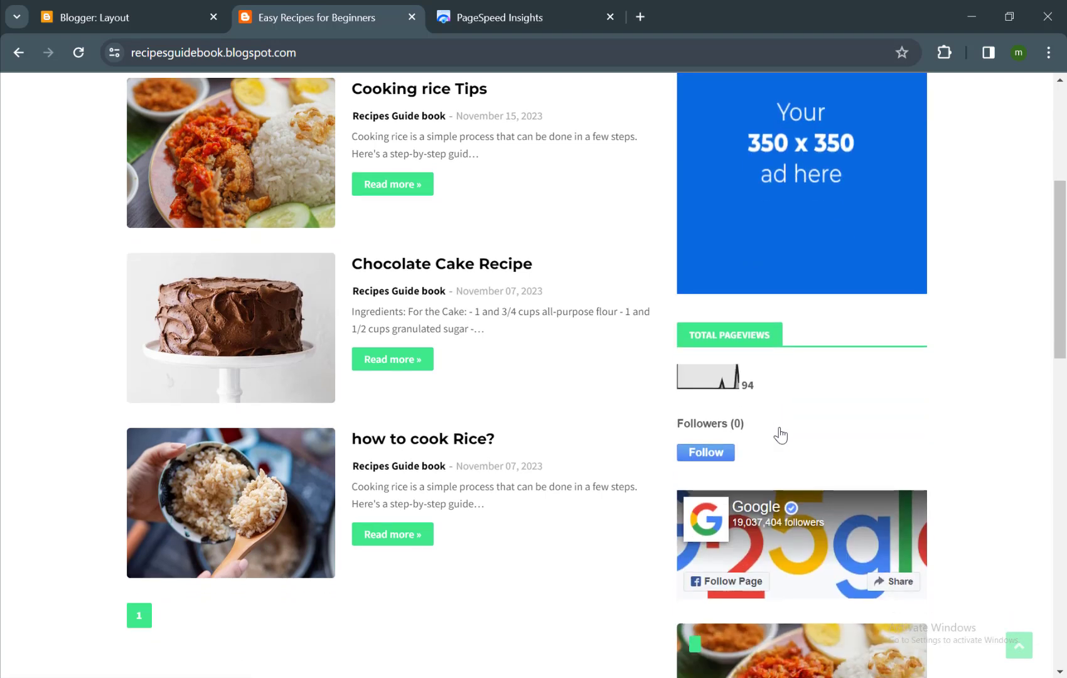
scroll(388, 180, up, 4)
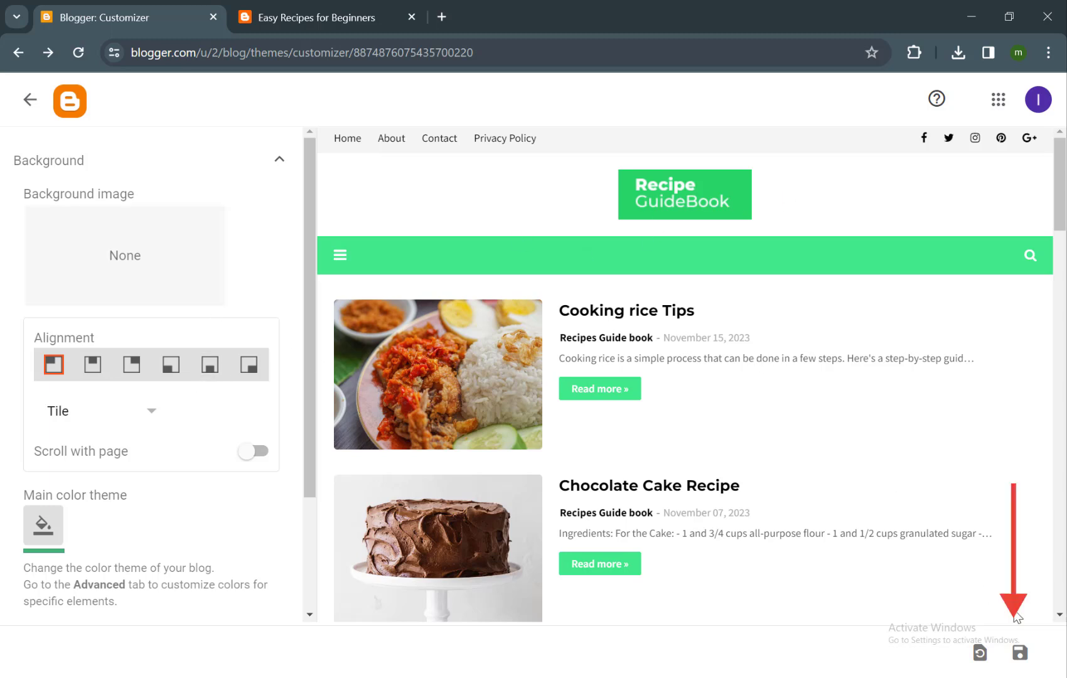
- Save the theme customizer settings and reload the live blog to check the green color theme
click(1020, 653)
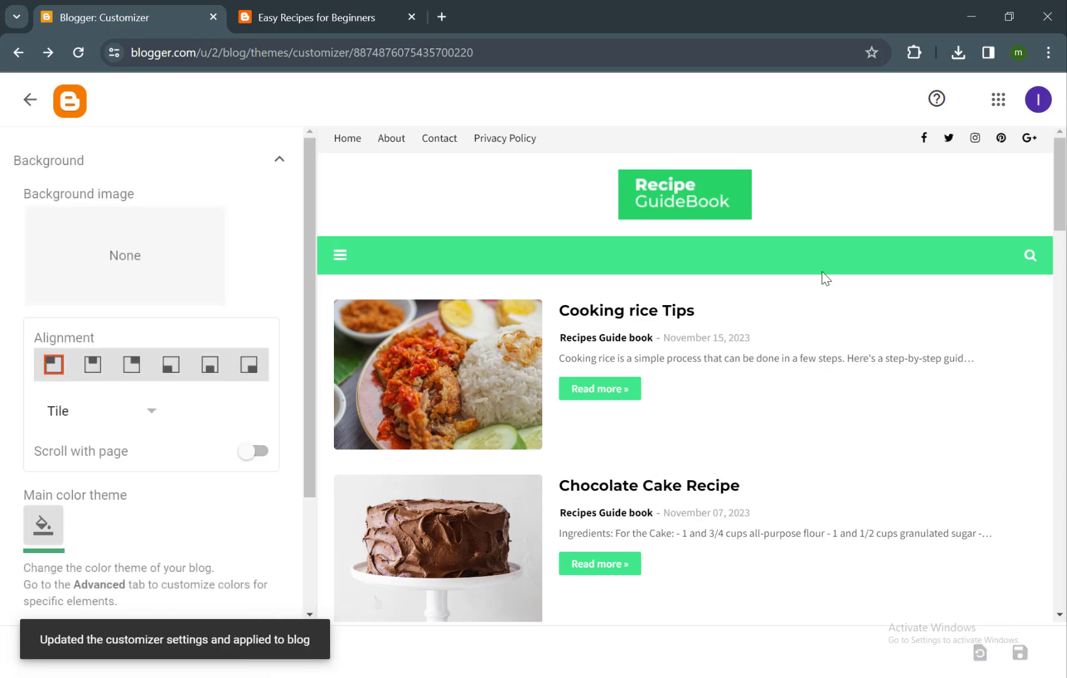
key(ctrl+Tab)
key(F5)
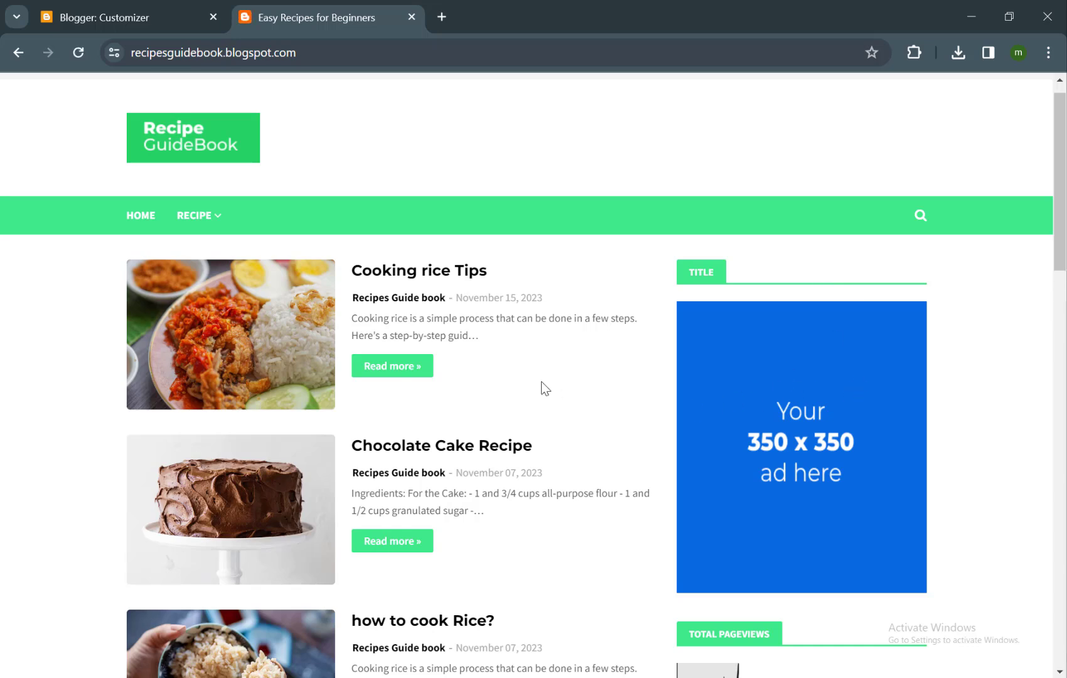
scroll(541, 381, down, 3)
scroll(542, 382, up, 4)
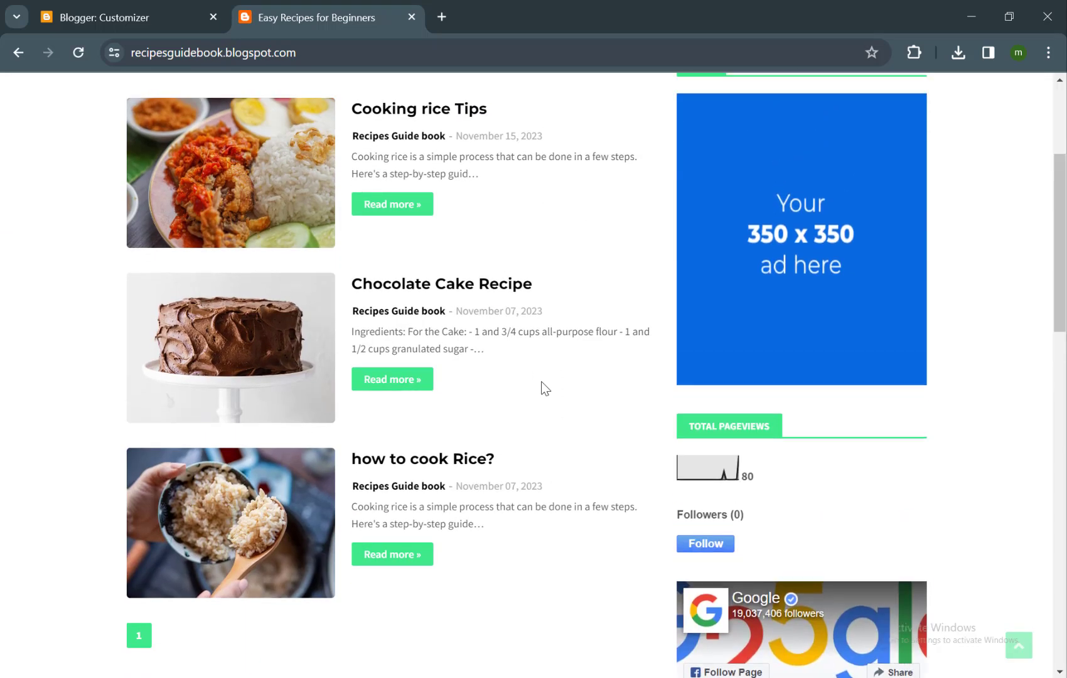